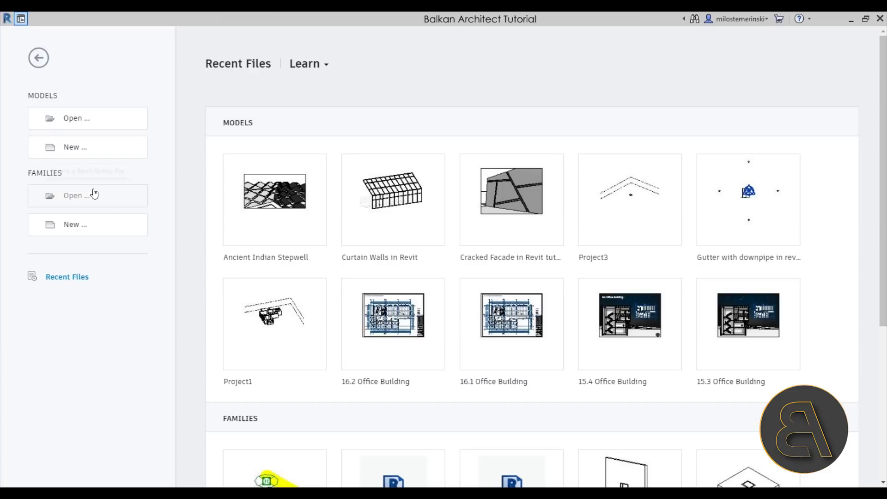
Create a new project from the Balkan Architect Template - Metric.
{"action": "left_click", "coordinate": [70, 154]}
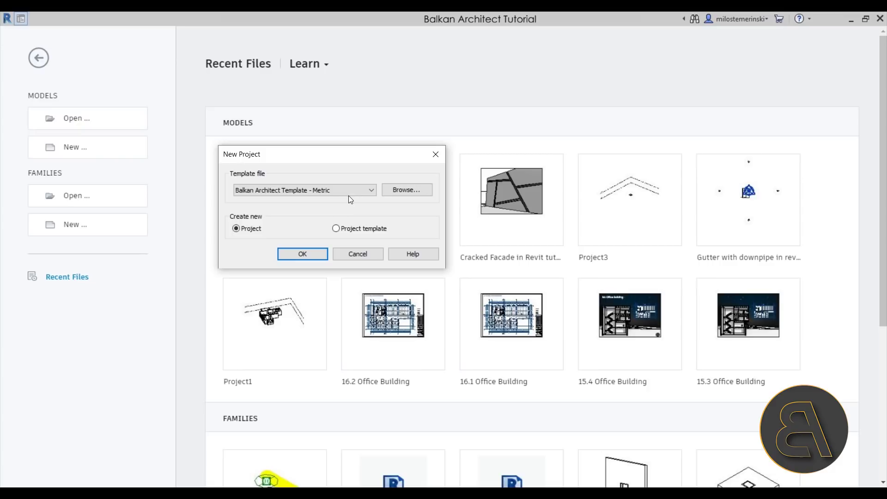
{"action": "left_click", "coordinate": [302, 254]}
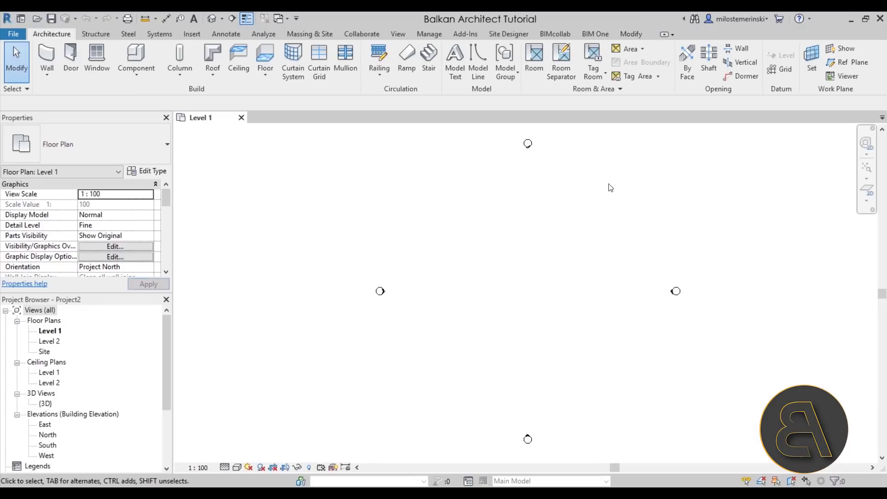
{"action": "mouse_move", "coordinate": [398, 255]}
{"action": "middle_mouse_down"}
{"action": "mouse_move", "coordinate": [414, 251]}
{"action": "mouse_move", "coordinate": [399, 267]}
{"action": "middle_mouse_up"}
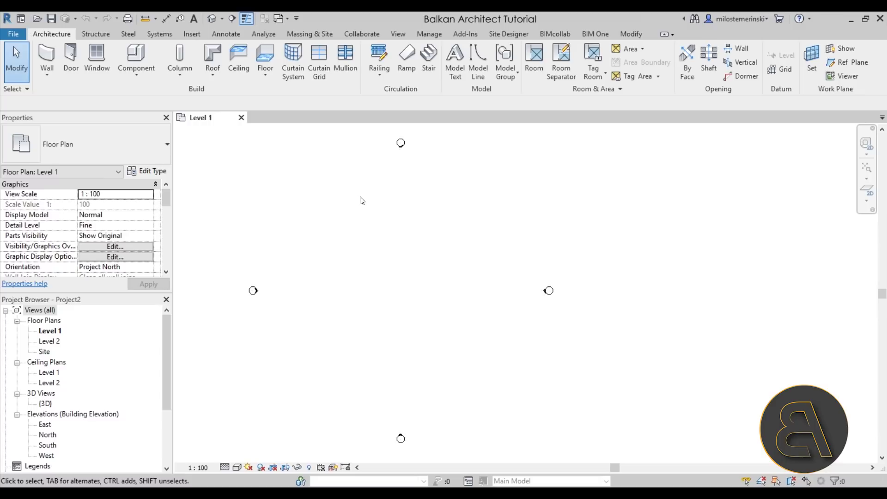
Start a floor boundary and sketch two concentric circles with radii of 10 and 5, centred between the elevation markers.
{"action": "left_click", "coordinate": [265, 59]}
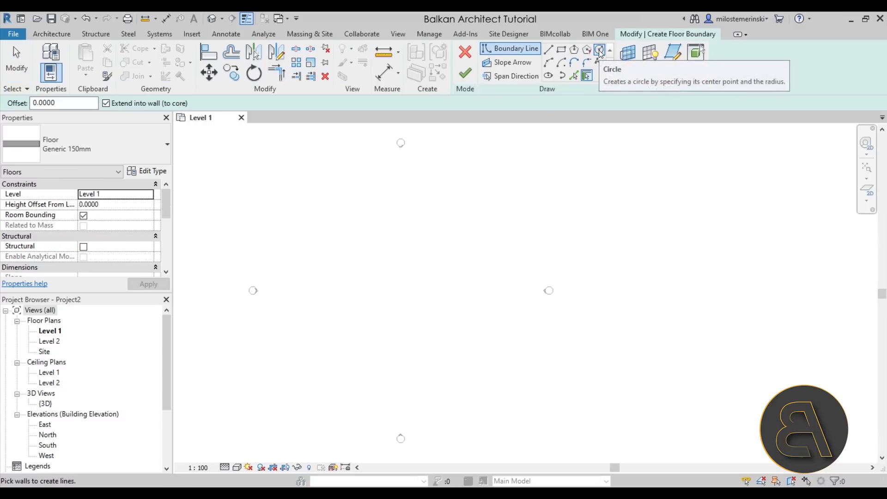
{"action": "left_click", "coordinate": [599, 50]}
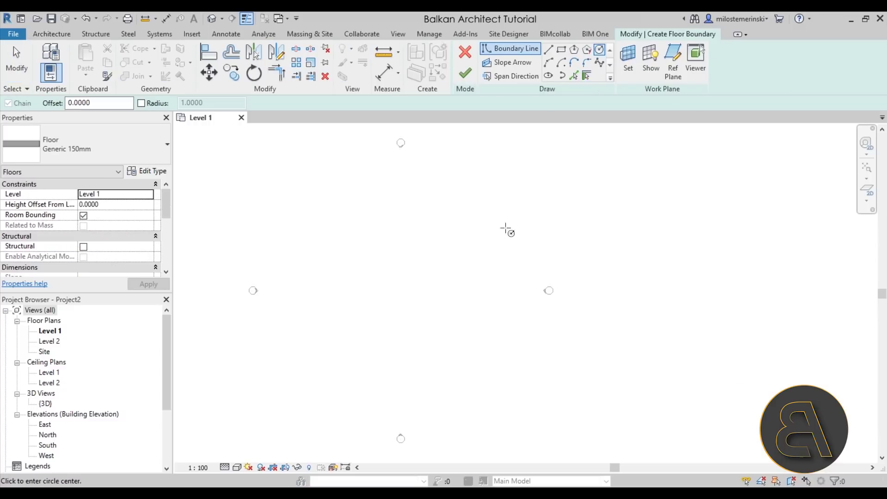
{"action": "left_click", "coordinate": [401, 290]}
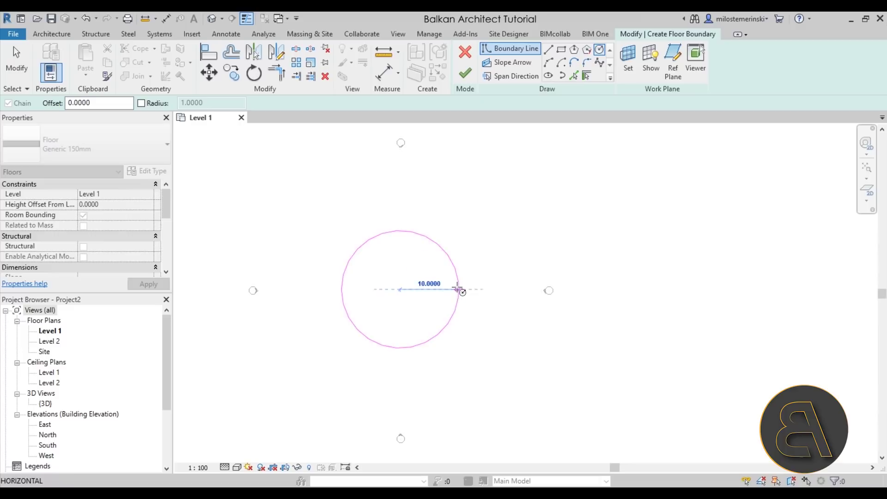
{"action": "left_click", "coordinate": [457, 289]}
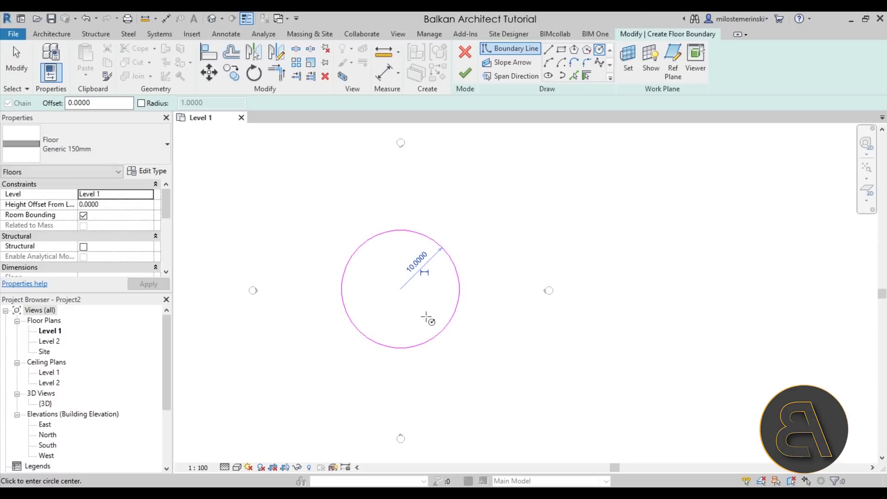
{"action": "left_click", "coordinate": [401, 290]}
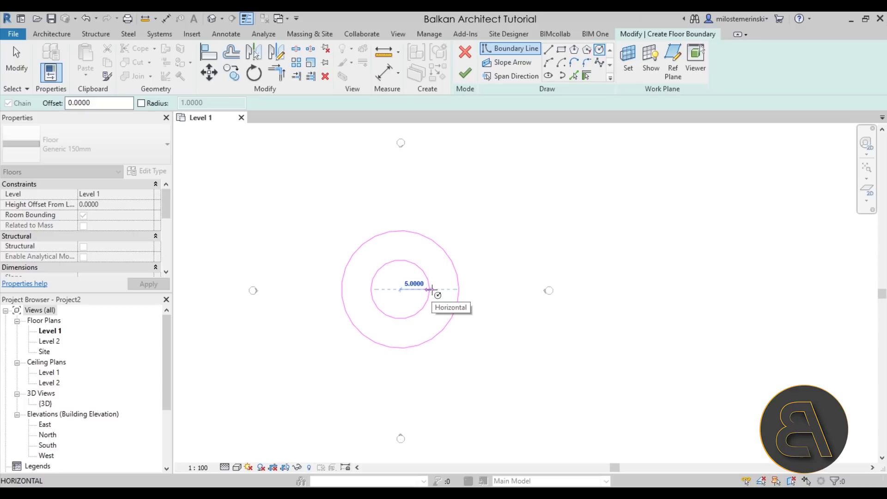
{"action": "left_click", "coordinate": [430, 289]}
{"action": "scroll", "coordinate": [415, 305], "scroll_direction": "up", "scroll_amount": 3}
{"action": "key", "text": "Escape"}
{"action": "key", "text": "Escape"}
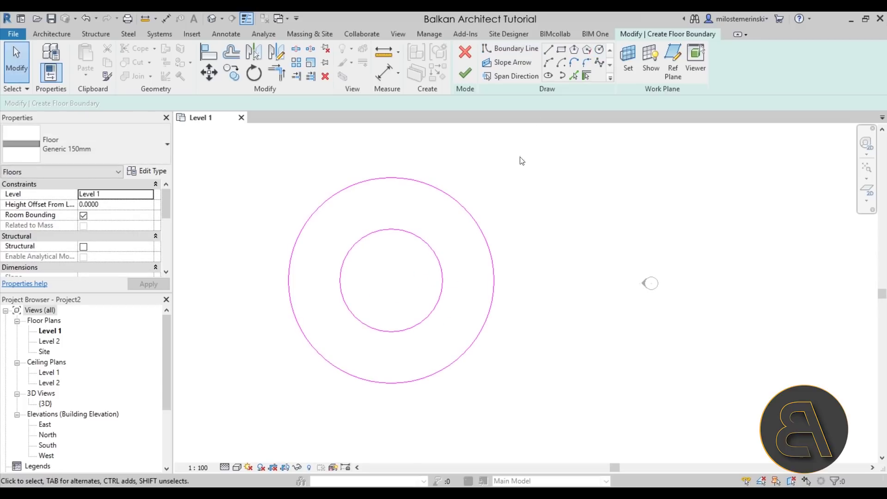
Draw a vertical boundary line connecting the lowest points of the inner and outer circles.
{"action": "left_click", "coordinate": [549, 49]}
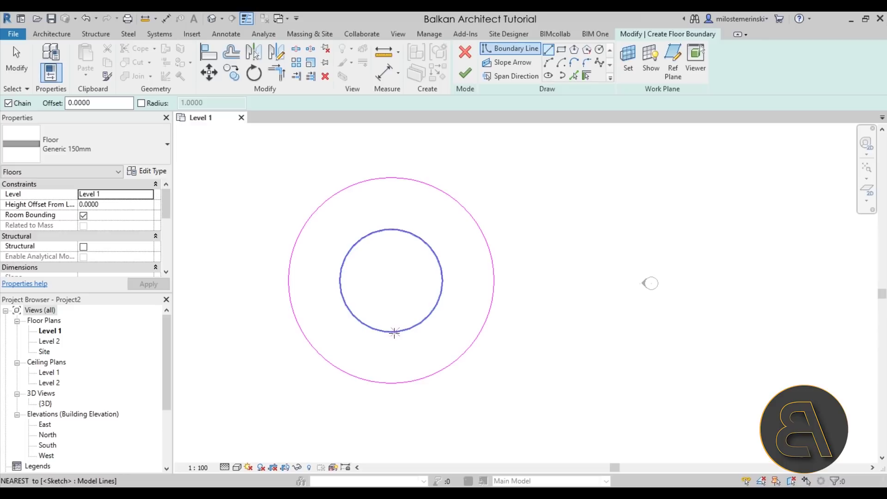
{"action": "left_click", "coordinate": [391, 331]}
{"action": "left_click", "coordinate": [391, 382]}
{"action": "key", "text": "Escape"}
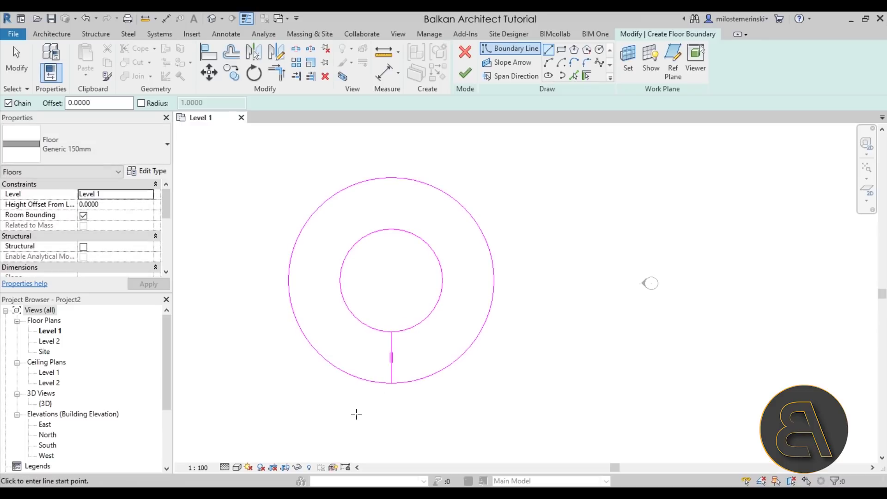
Draw a slightly angled line from the circles' centre to the outer circle, just left of the vertical line.
{"action": "scroll", "coordinate": [356, 414], "scroll_direction": "up", "scroll_amount": 2}
{"action": "scroll", "coordinate": [390, 382], "scroll_direction": "down", "scroll_amount": 1}
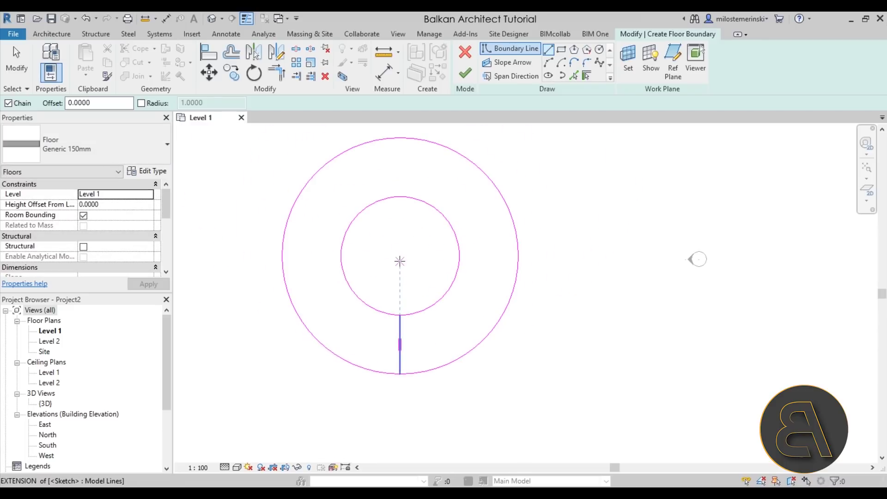
{"action": "left_click", "coordinate": [400, 261]}
{"action": "scroll", "coordinate": [389, 362], "scroll_direction": "up", "scroll_amount": 5}
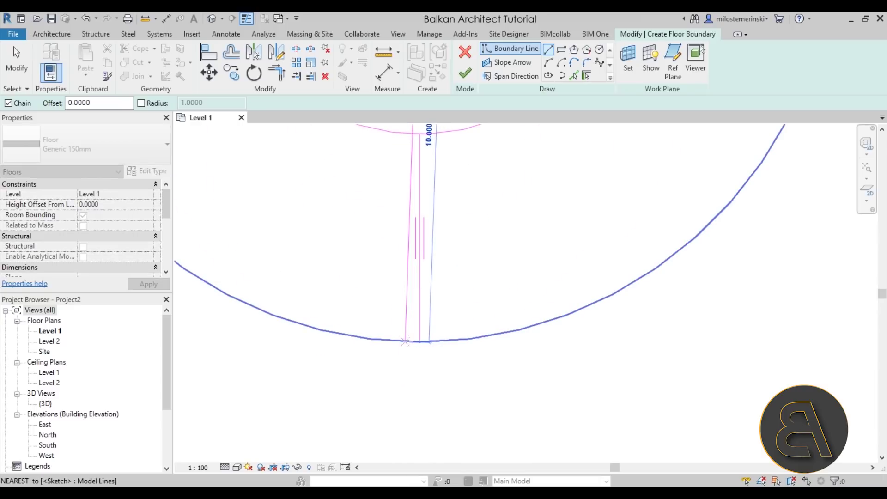
{"action": "left_click", "coordinate": [407, 340]}
{"action": "scroll", "coordinate": [406, 369], "scroll_direction": "down", "scroll_amount": 3}
{"action": "key", "text": "Escape"}
{"action": "key", "text": "Escape"}
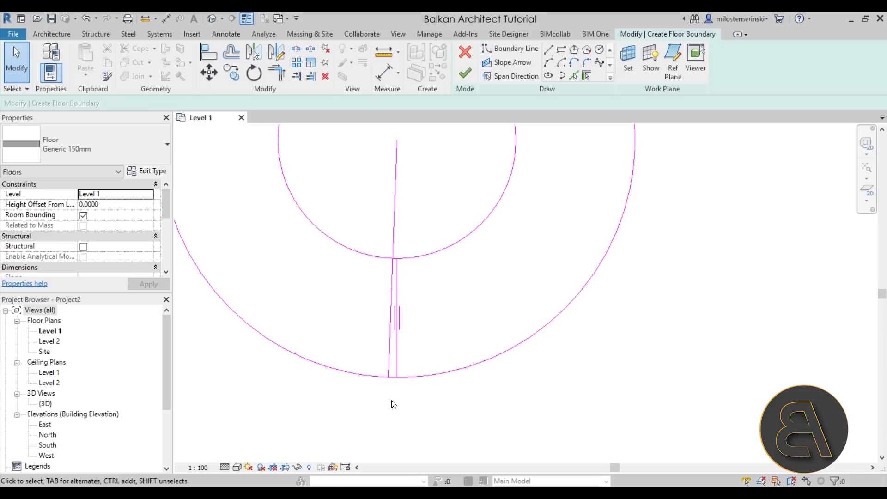
{"action": "scroll", "coordinate": [438, 301], "scroll_direction": "down", "scroll_amount": 4}
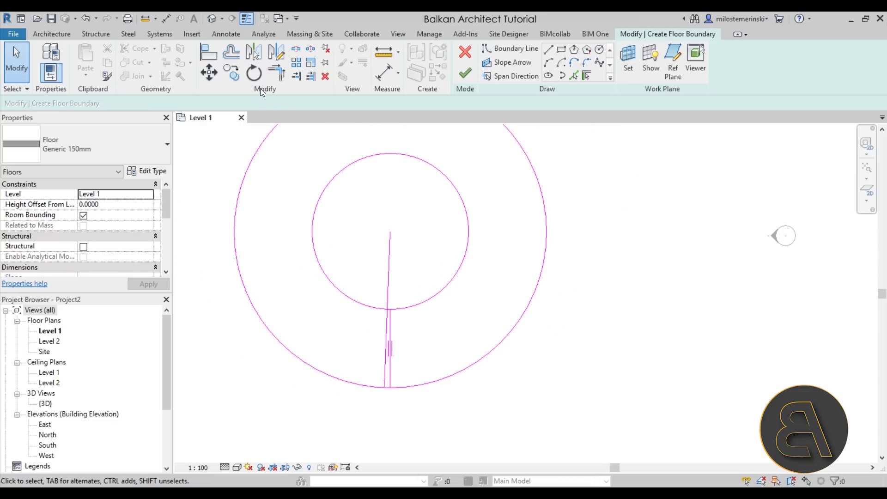
Split the inner and outer circles in the narrow gap between the two radial lines.
{"action": "left_click", "coordinate": [295, 49]}
{"action": "scroll", "coordinate": [405, 306], "scroll_direction": "up", "scroll_amount": 3}
{"action": "scroll", "coordinate": [377, 312], "scroll_direction": "up", "scroll_amount": 3}
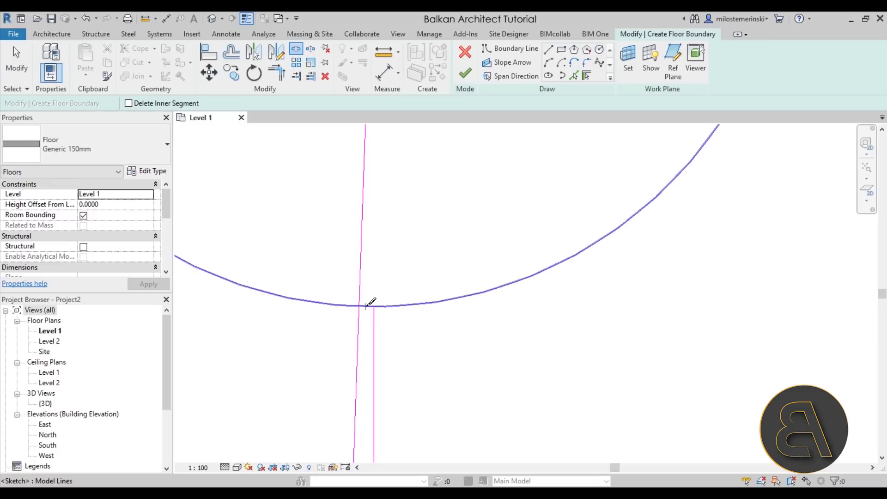
{"action": "left_click", "coordinate": [366, 306]}
{"action": "scroll", "coordinate": [440, 383], "scroll_direction": "down", "scroll_amount": 2}
{"action": "middle_click_drag", "start_coordinate": [441, 383], "coordinate": [424, 173]}
{"action": "scroll", "coordinate": [424, 175], "scroll_direction": "down", "scroll_amount": 1}
{"action": "scroll", "coordinate": [393, 346], "scroll_direction": "up", "scroll_amount": 4}
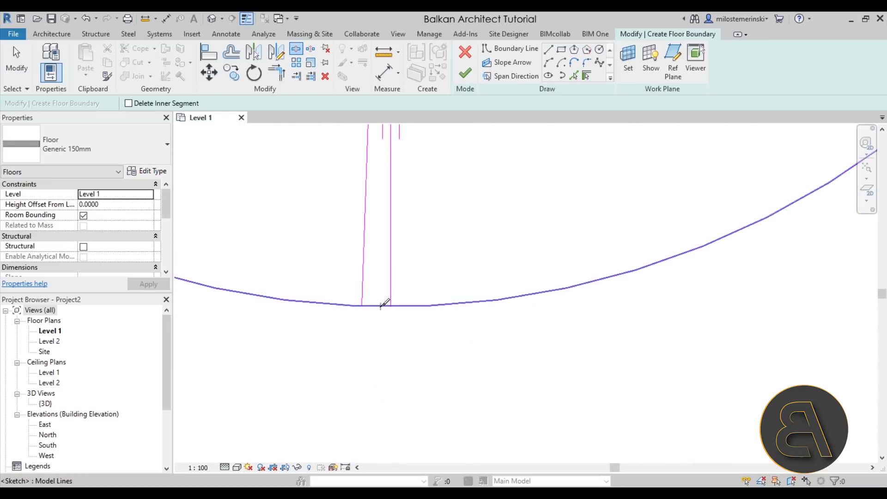
{"action": "left_click", "coordinate": [378, 306]}
{"action": "scroll", "coordinate": [410, 318], "scroll_direction": "down", "scroll_amount": 4}
{"action": "key", "text": "Escape"}
{"action": "key", "text": "Escape"}
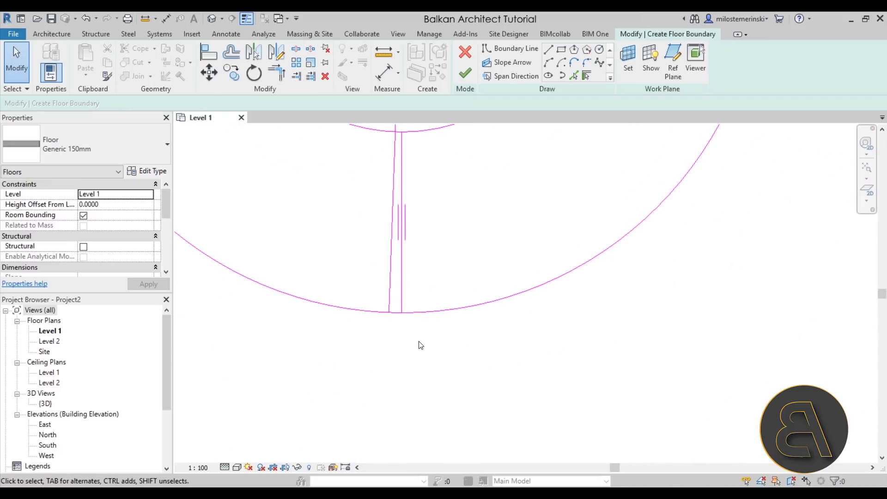
Trim the inner circle and both radial lines to corners, opening the narrow gap between the lines.
{"action": "left_click", "coordinate": [277, 75]}
{"action": "middle_click_drag", "start_coordinate": [390, 296], "coordinate": [391, 352]}
{"action": "scroll", "coordinate": [389, 304], "scroll_direction": "up", "scroll_amount": 1}
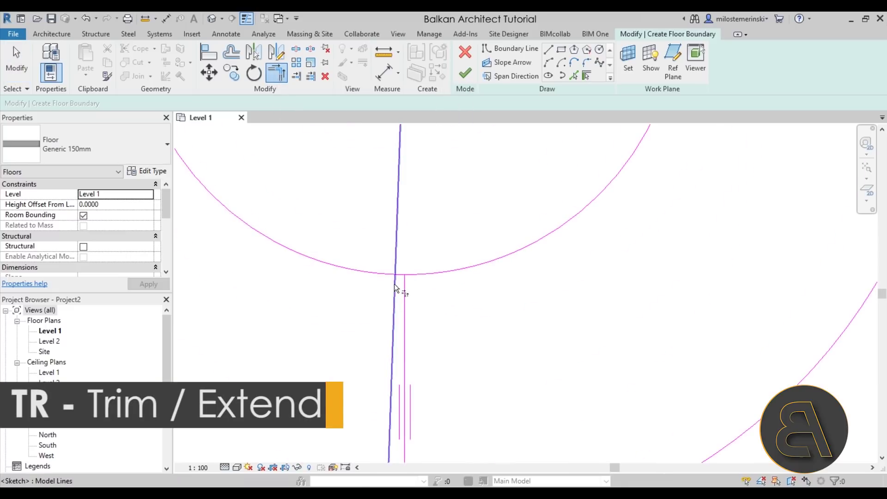
{"action": "left_click", "coordinate": [394, 284]}
{"action": "left_click", "coordinate": [378, 275]}
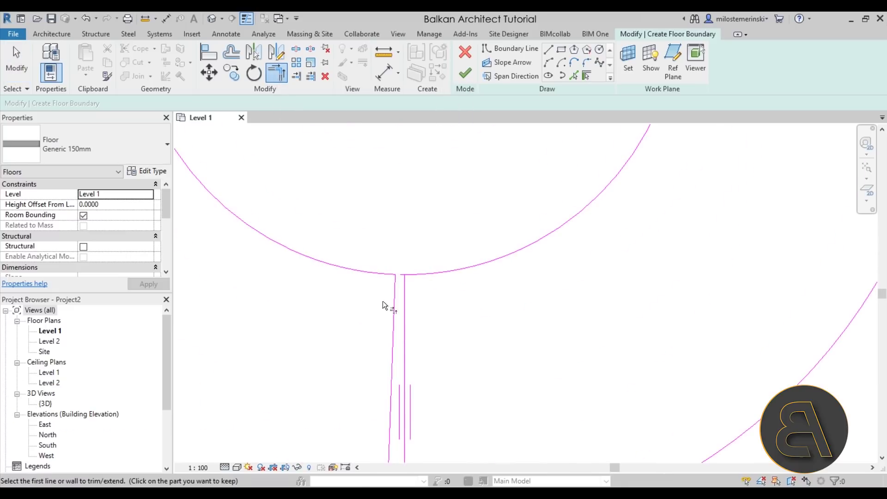
{"action": "left_click", "coordinate": [409, 292]}
{"action": "left_click", "coordinate": [418, 275]}
Trim the outer circle to corners with both radial lines, removing the short arc between them.
{"action": "scroll", "coordinate": [433, 234], "scroll_direction": "down", "scroll_amount": 2}
{"action": "middle_click_drag", "start_coordinate": [420, 373], "coordinate": [408, 326]}
{"action": "scroll", "coordinate": [413, 342], "scroll_direction": "up", "scroll_amount": 2}
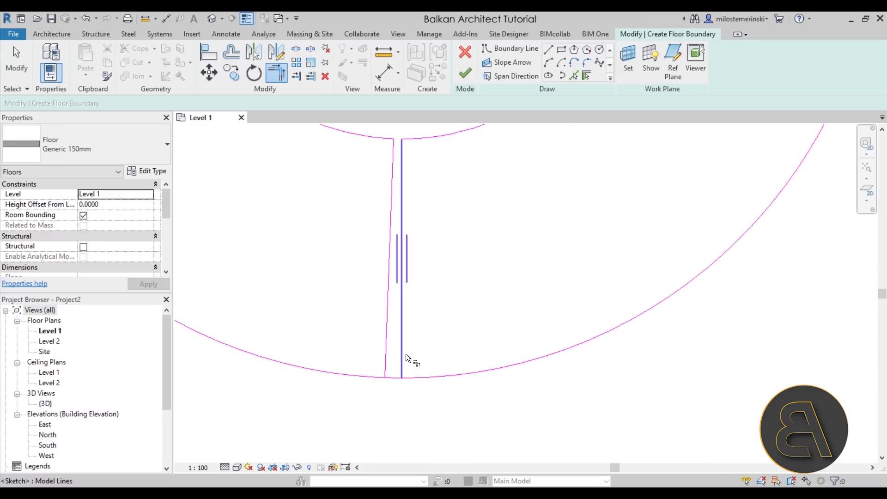
{"action": "left_click", "coordinate": [403, 354]}
{"action": "left_click", "coordinate": [414, 376]}
{"action": "left_click", "coordinate": [387, 361]}
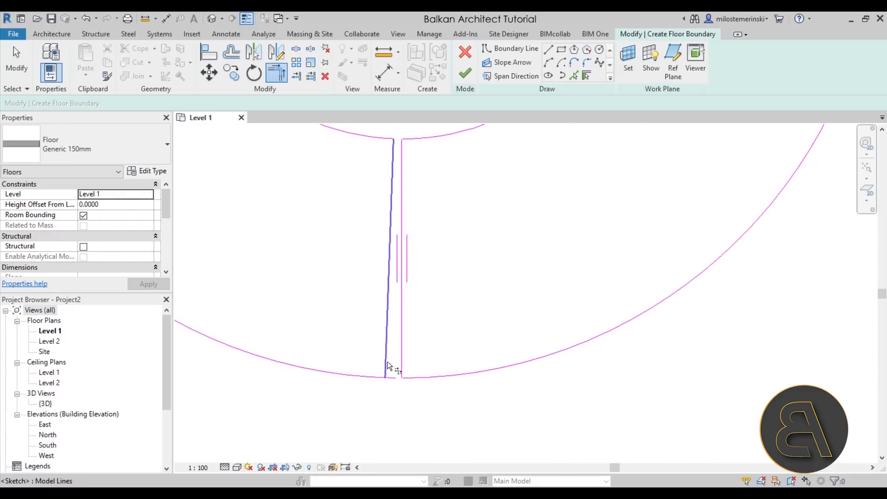
{"action": "left_click", "coordinate": [364, 374]}
{"action": "scroll", "coordinate": [393, 319], "scroll_direction": "down", "scroll_amount": 3}
{"action": "key", "text": "Escape"}
{"action": "middle_click_drag", "start_coordinate": [373, 345], "coordinate": [366, 362]}
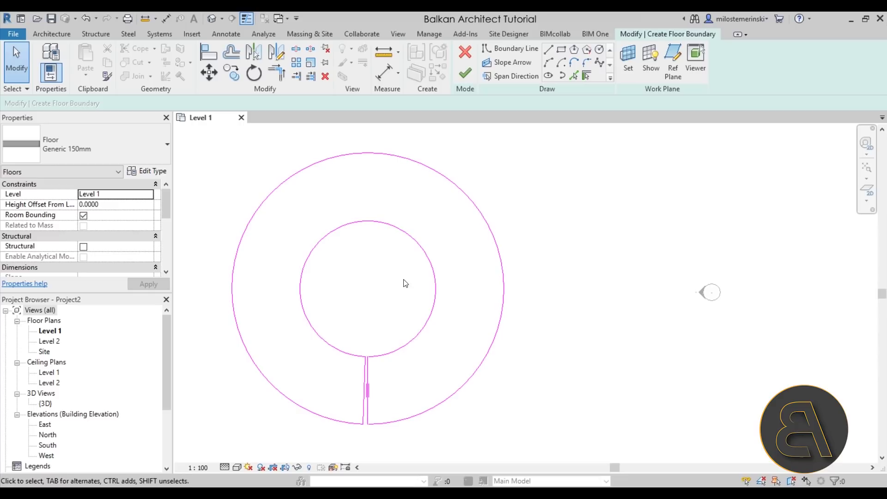
Finish the split-ring floor sketch and open the default 3D view, orbiting around to the gap.
{"action": "left_click", "coordinate": [465, 72]}
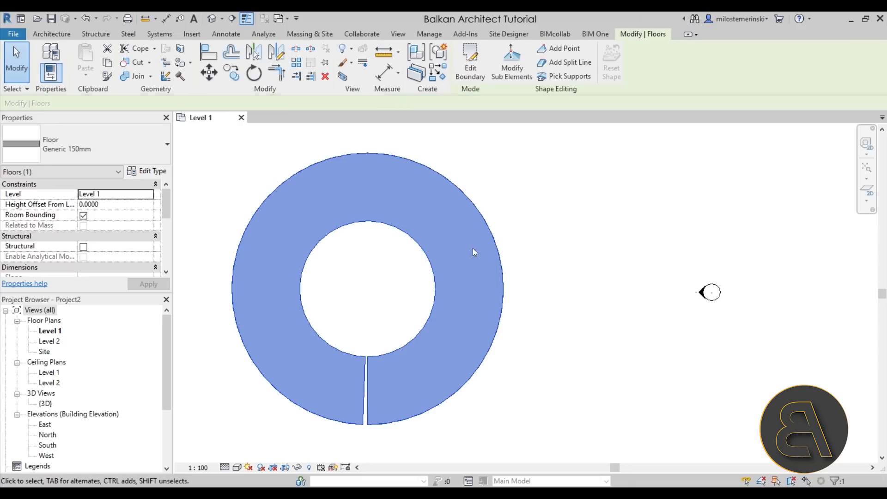
{"action": "left_click", "coordinate": [211, 22]}
{"action": "middle_click_drag", "start_coordinate": [494, 339], "coordinate": [393, 368], "text": "shift"}
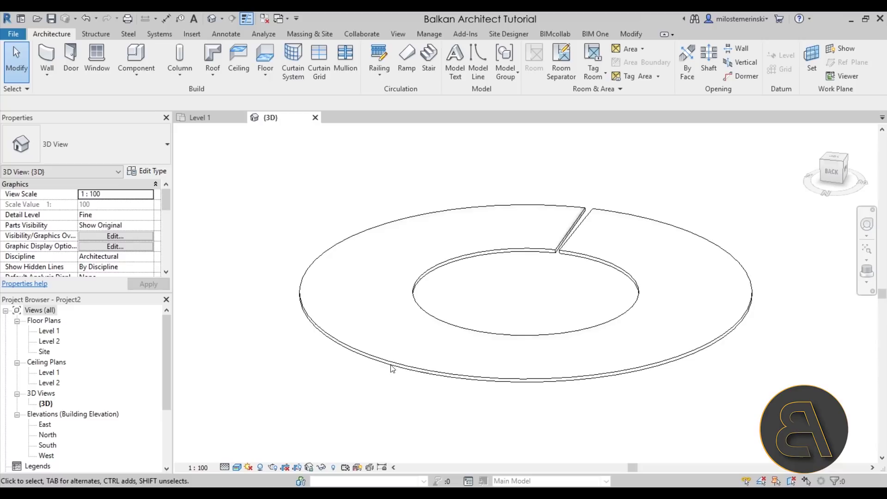
{"action": "middle_click_drag", "start_coordinate": [667, 341], "coordinate": [439, 336], "text": "shift"}
{"action": "middle_click_drag", "start_coordinate": [641, 354], "coordinate": [418, 351], "text": "shift"}
{"action": "middle_click_drag", "start_coordinate": [579, 352], "coordinate": [468, 344], "text": "shift"}
Modify the floor's sub-elements, raising one end edge at the gap to an elevation of 10.
{"action": "left_click", "coordinate": [469, 344]}
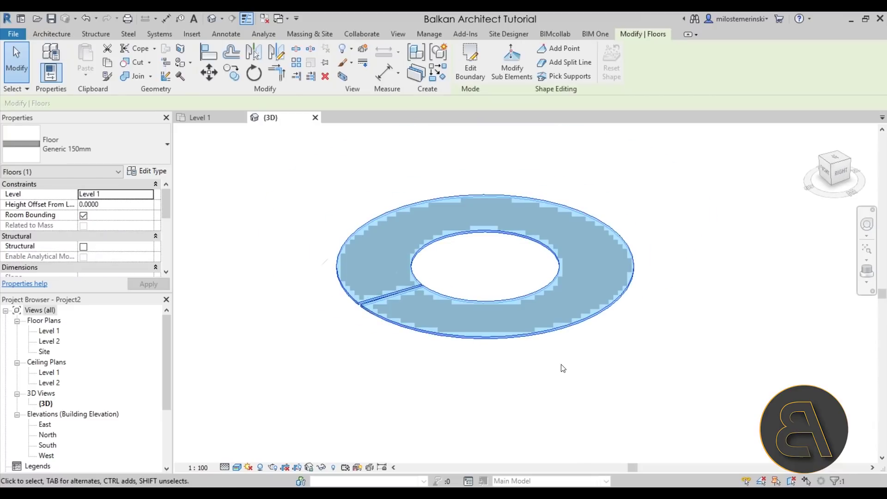
{"action": "left_click", "coordinate": [473, 78]}
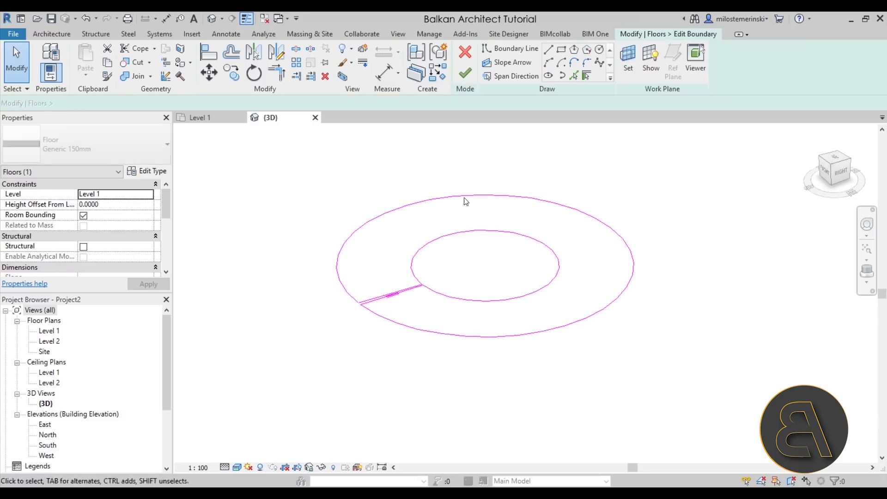
{"action": "left_click", "coordinate": [468, 74]}
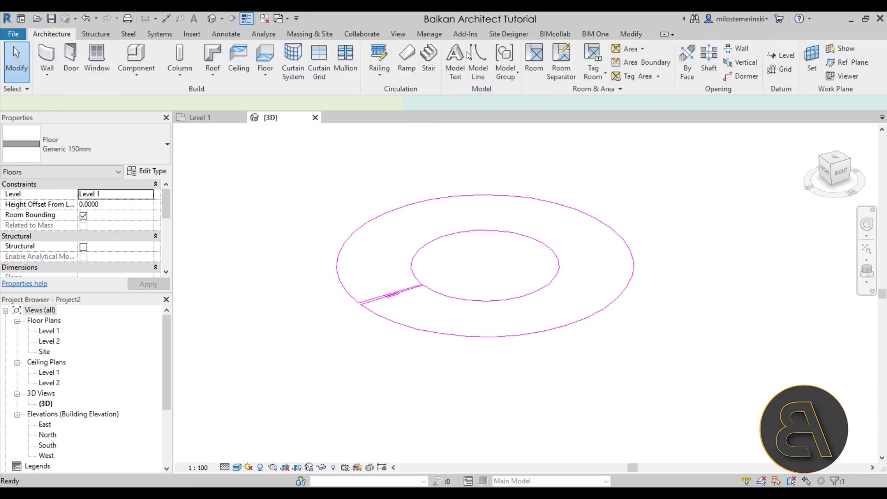
{"action": "left_click", "coordinate": [503, 78]}
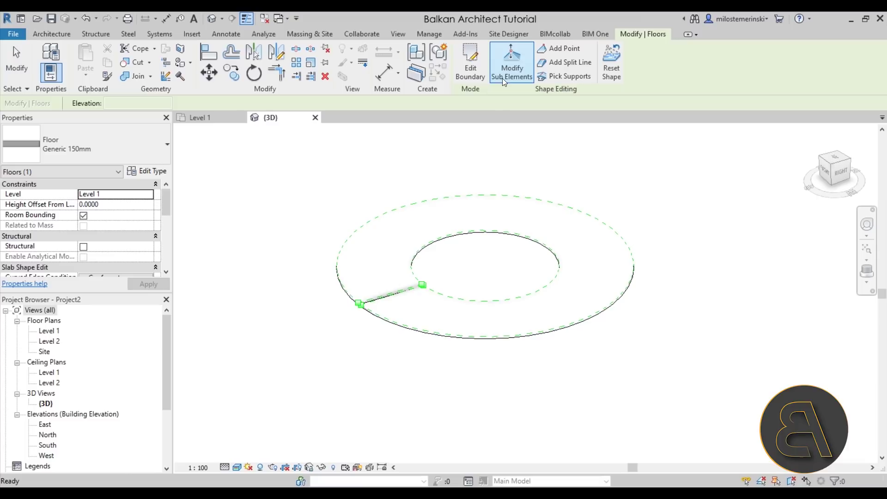
{"action": "middle_click_drag", "start_coordinate": [406, 329], "coordinate": [556, 322], "text": "shift"}
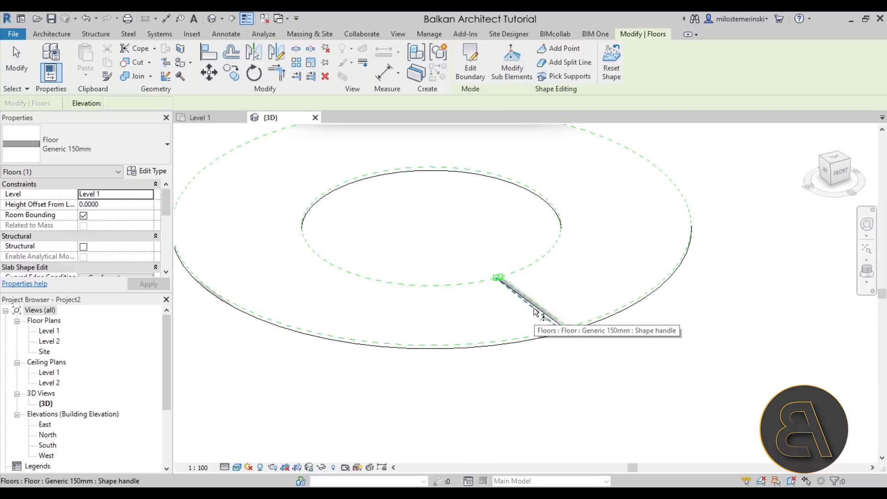
{"action": "left_click", "coordinate": [536, 305]}
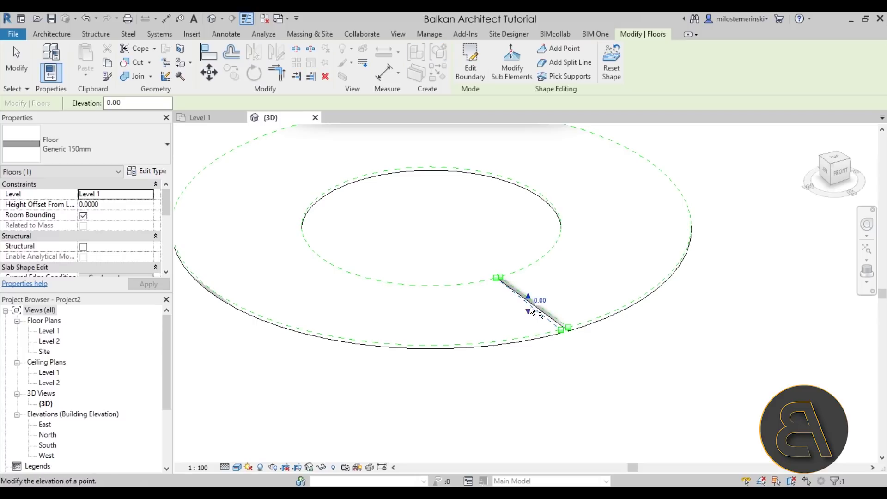
{"action": "middle_click_drag", "start_coordinate": [469, 374], "coordinate": [474, 364], "text": "shift"}
{"action": "left_click", "coordinate": [546, 290]}
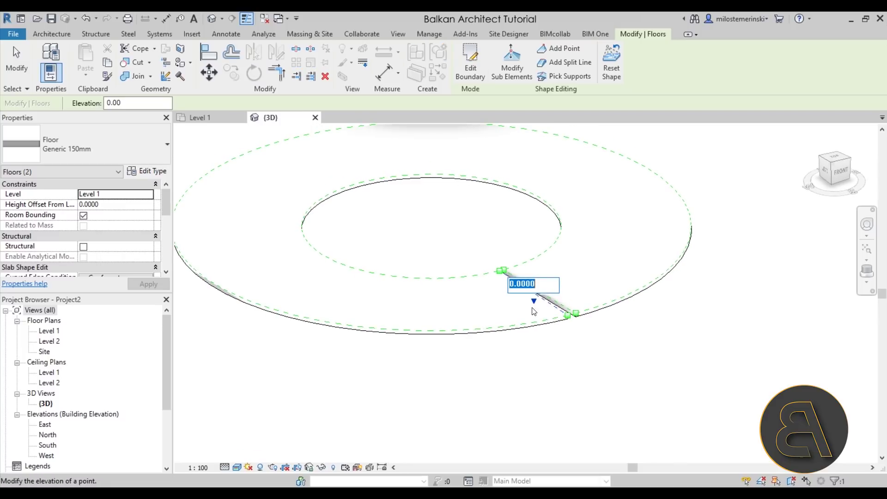
{"action": "type", "text": "10"}
{"action": "key", "text": "Return"}
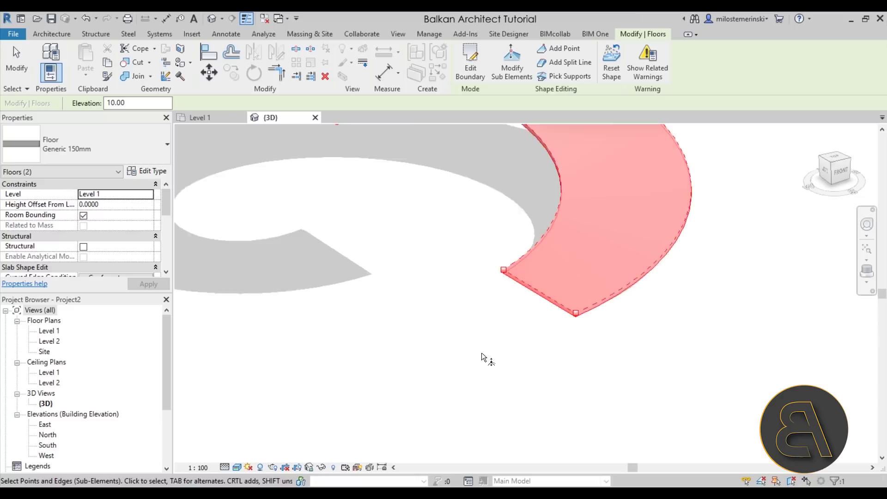
{"action": "mouse_move", "coordinate": [485, 358]}
{"action": "middle_mouse_down", "text": "shift"}
{"action": "mouse_move", "coordinate": [475, 367]}
{"action": "mouse_move", "coordinate": [409, 301]}
{"action": "mouse_move", "coordinate": [463, 340]}
{"action": "mouse_move", "coordinate": [531, 362]}
{"action": "mouse_move", "coordinate": [603, 313]}
{"action": "mouse_move", "coordinate": [469, 412]}
{"action": "mouse_move", "coordinate": [586, 414]}
{"action": "middle_mouse_up", "text": "shift"}
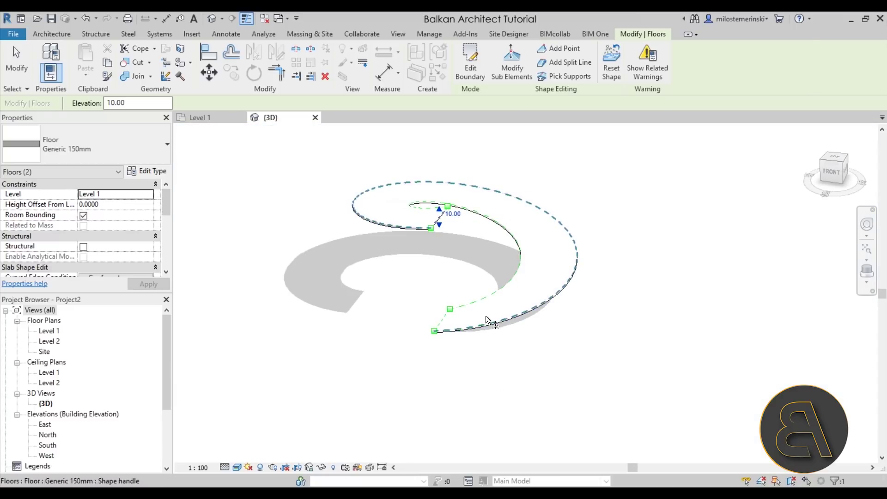
{"action": "key", "text": "Escape"}
{"action": "key", "text": "Escape"}
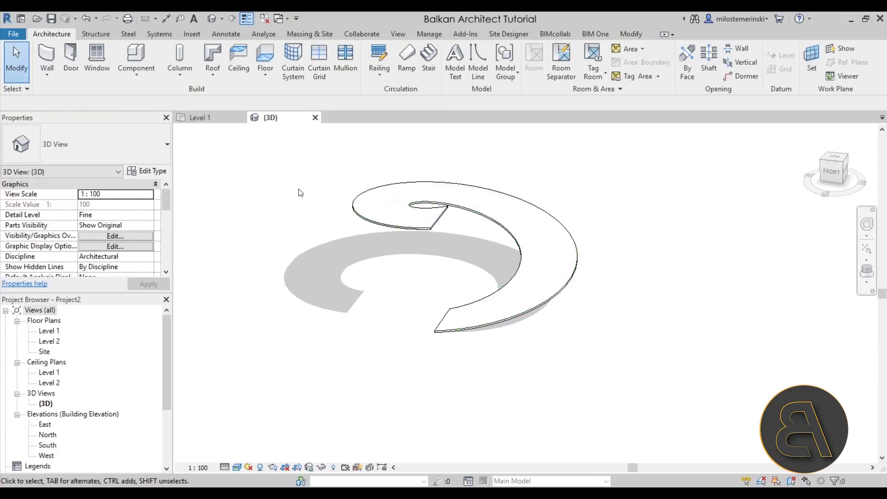
Turn on the display of mass form and floors and start an in-place mass named Mass 1.
{"action": "middle_click_drag", "start_coordinate": [387, 307], "coordinate": [421, 235], "text": "shift"}
{"action": "mouse_move", "coordinate": [394, 321]}
{"action": "middle_mouse_down", "text": "shift"}
{"action": "mouse_move", "coordinate": [392, 297]}
{"action": "mouse_move", "coordinate": [434, 345]}
{"action": "middle_mouse_up", "text": "shift"}
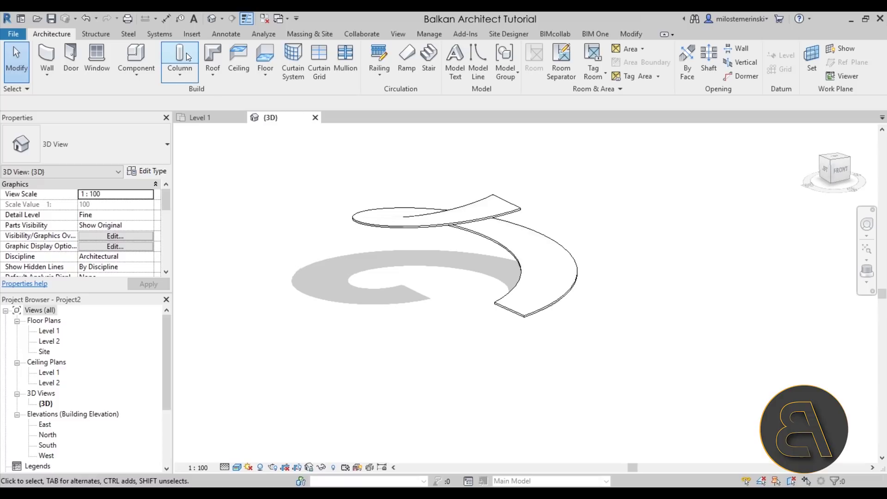
{"action": "left_click", "coordinate": [314, 34]}
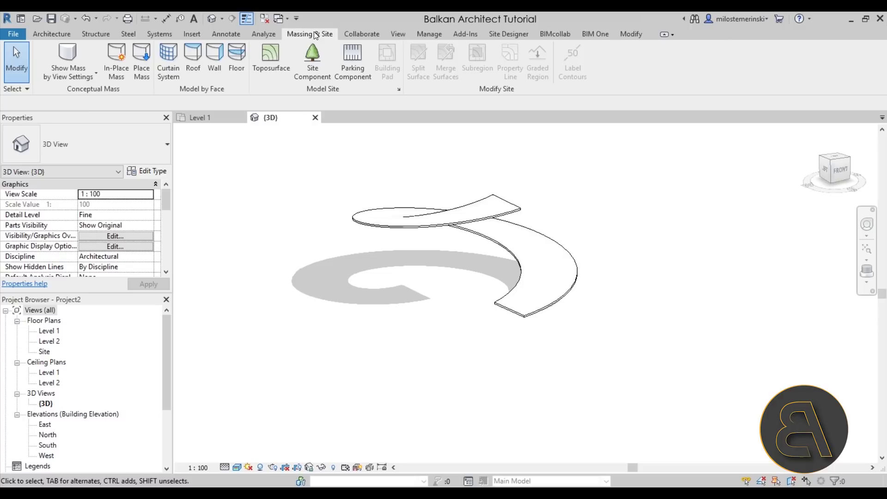
{"action": "left_click", "coordinate": [57, 56]}
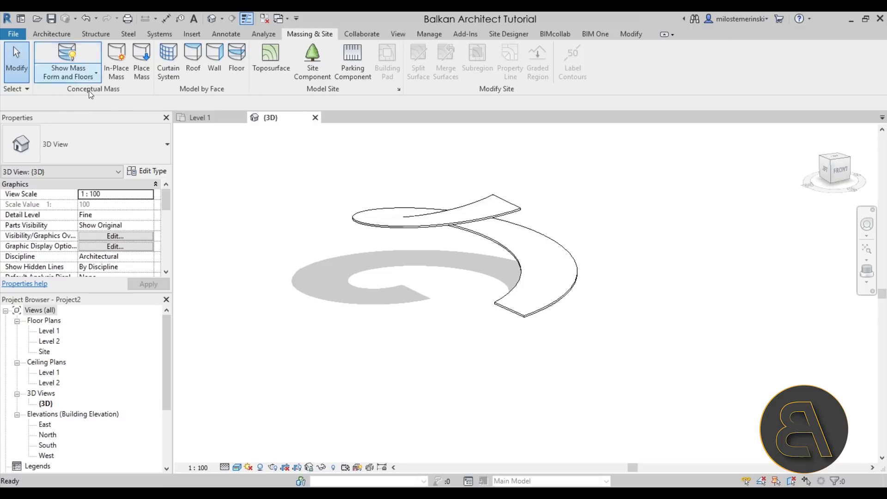
{"action": "left_click", "coordinate": [118, 62]}
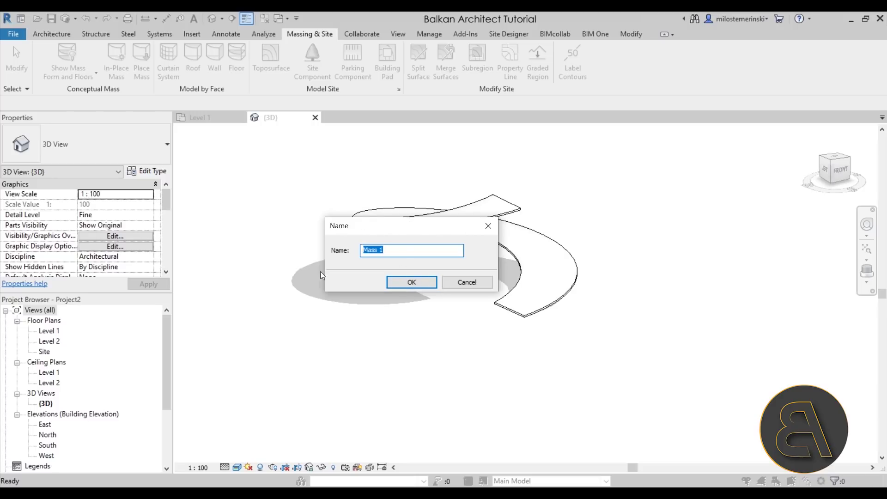
{"action": "left_click", "coordinate": [411, 282]}
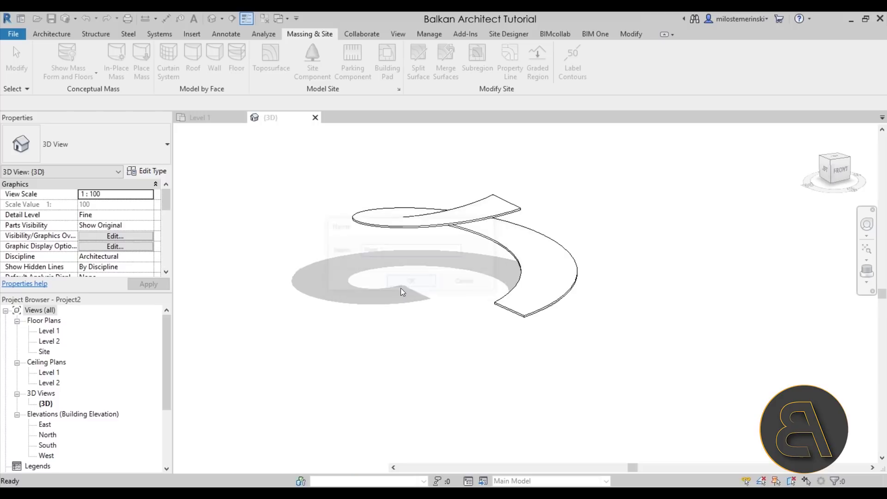
Open the Site floor plan so the whole split-ring floor outline shows for sketching the mass.
{"action": "double_click", "coordinate": [50, 330]}
{"action": "scroll", "coordinate": [410, 353], "scroll_direction": "down", "scroll_amount": 4}
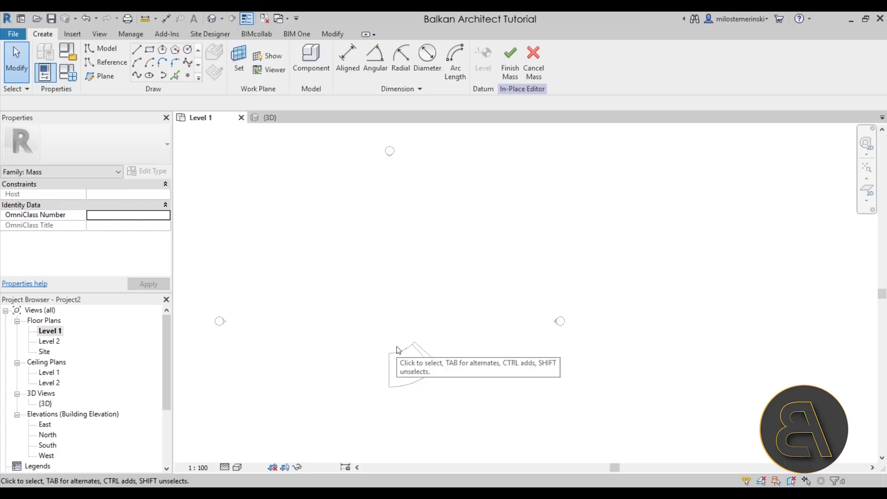
{"action": "double_click", "coordinate": [44, 351]}
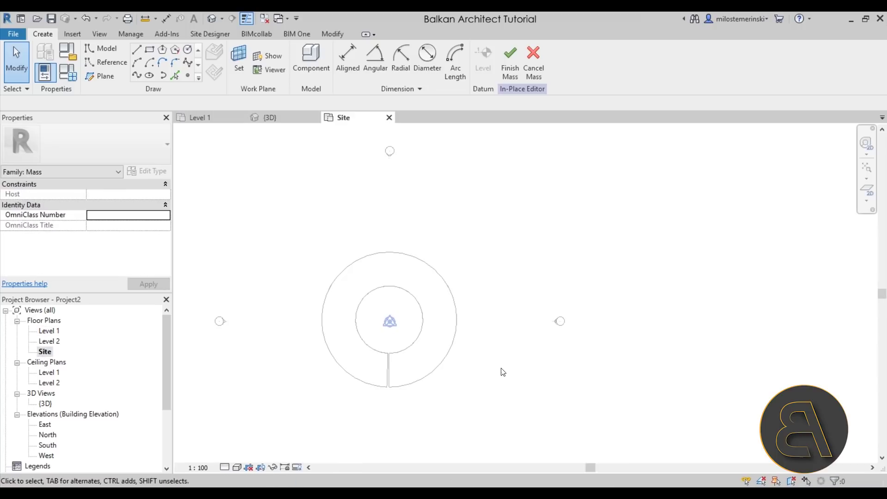
{"action": "scroll", "coordinate": [406, 319], "scroll_direction": "up", "scroll_amount": 3}
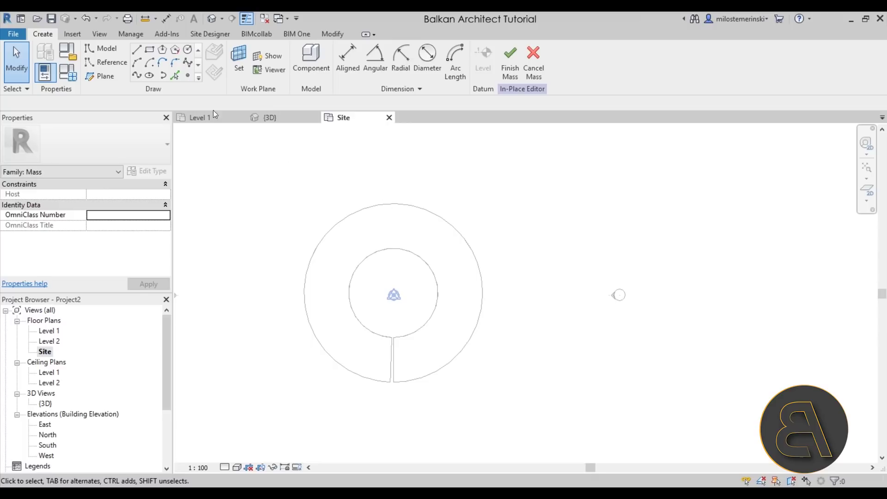
Try to draw a mass circle from the survey point out to the floor's outer edge.
{"action": "left_click", "coordinate": [136, 49]}
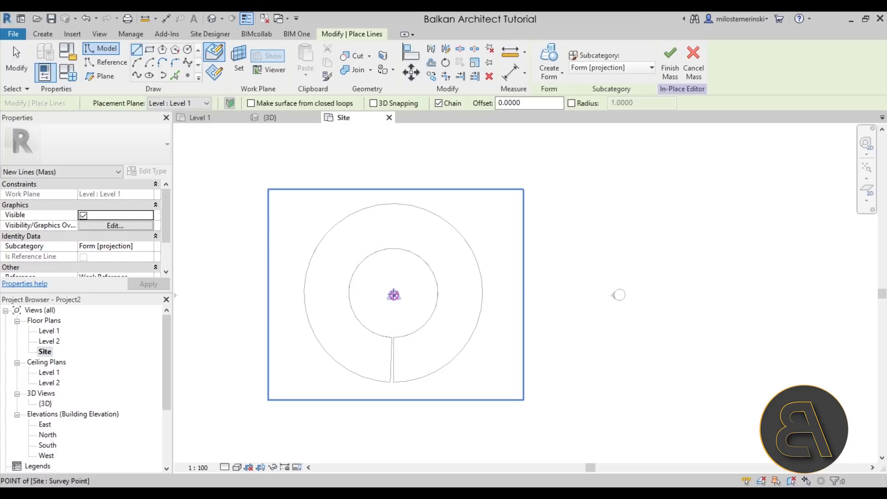
{"action": "left_click", "coordinate": [188, 49]}
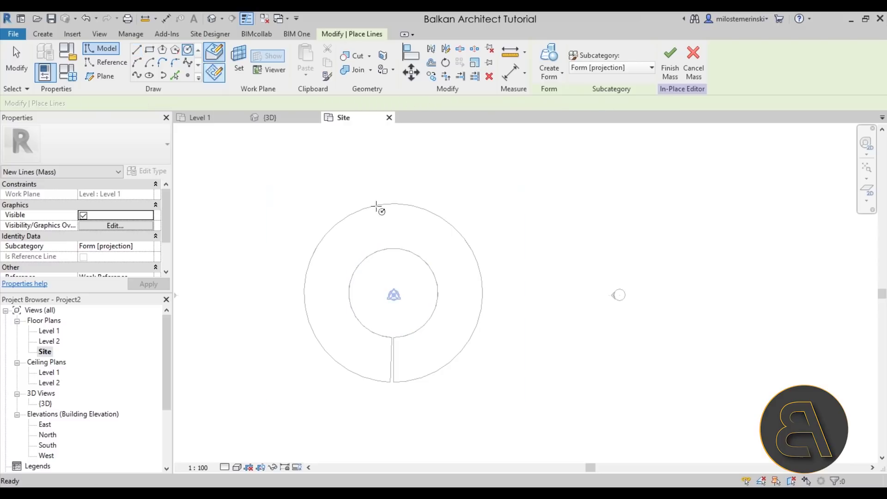
{"action": "left_click", "coordinate": [394, 296]}
{"action": "scroll", "coordinate": [460, 290], "scroll_direction": "up", "scroll_amount": 1}
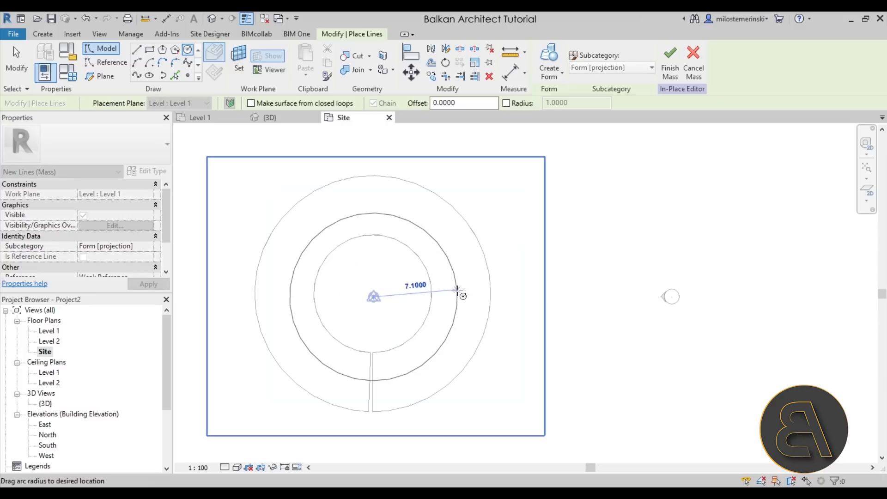
{"action": "left_click", "coordinate": [489, 283]}
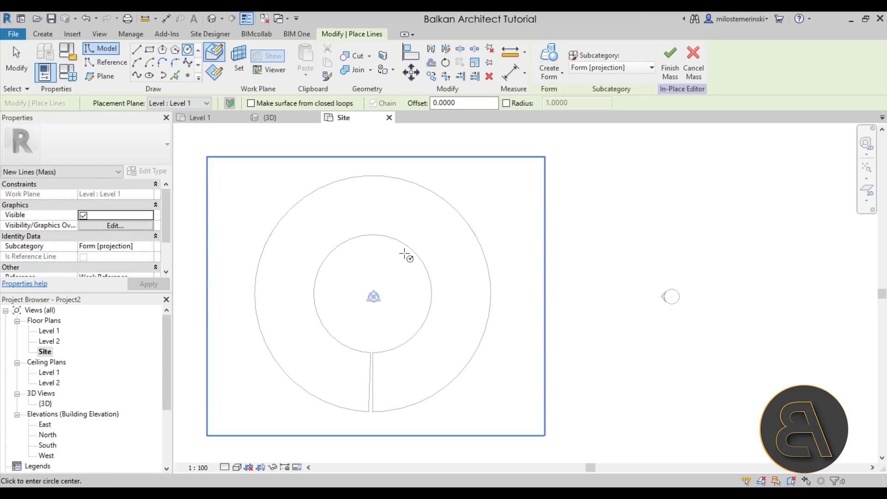
Draw a 20 m helper line across the floor's outer circle, running through its centre.
{"action": "key", "text": "l"}
{"action": "key", "text": "i"}
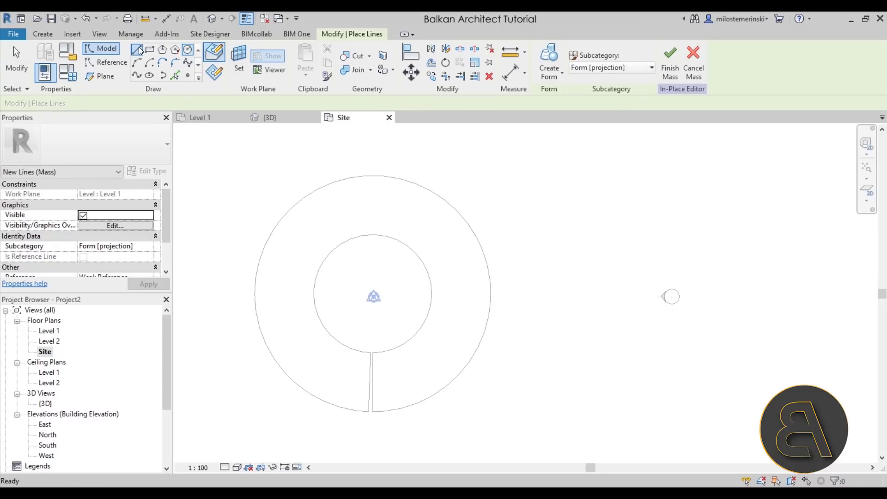
{"action": "left_click", "coordinate": [288, 211]}
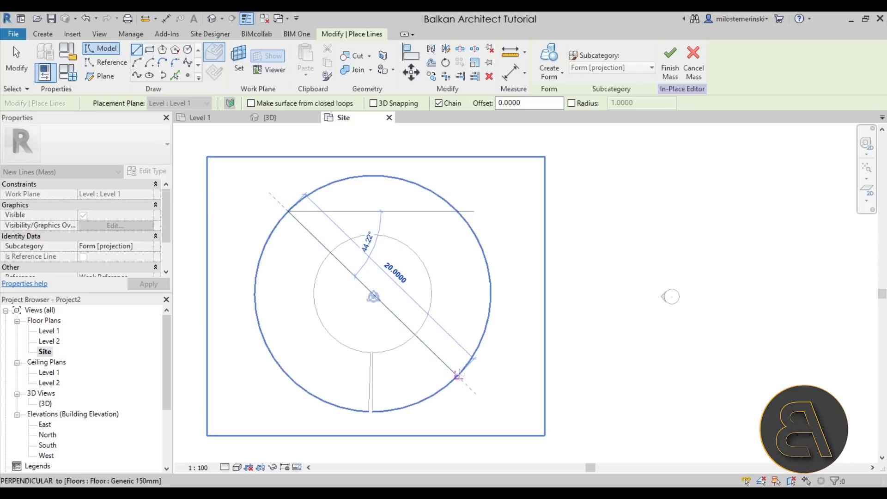
{"action": "left_click", "coordinate": [458, 375]}
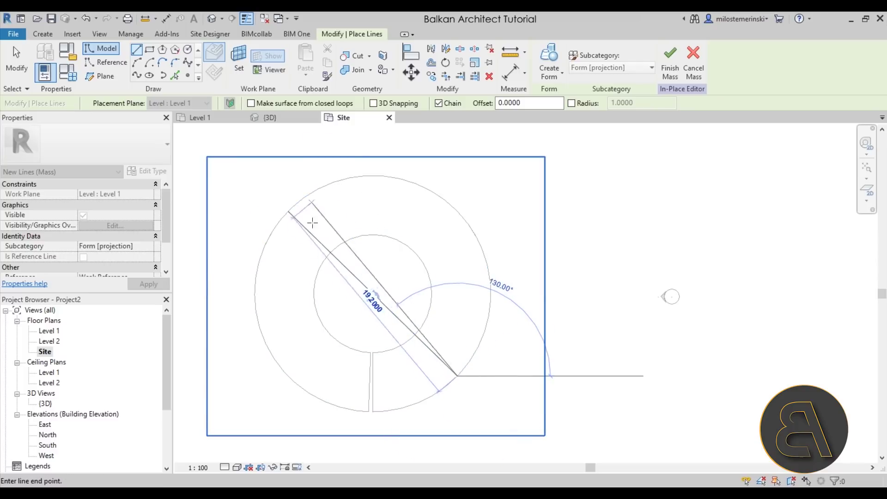
Draw a circle of radius 10 centred on the helper line's midpoint, matching the floor's outer edge.
{"action": "left_click", "coordinate": [187, 52]}
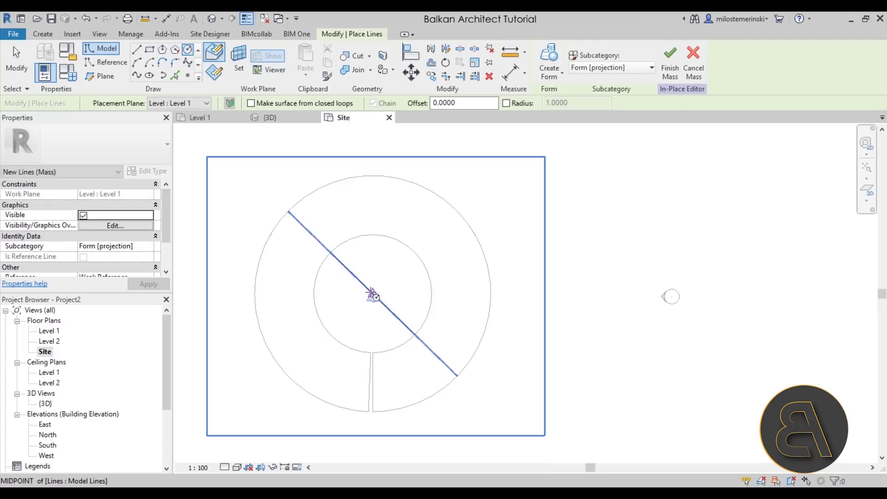
{"action": "left_click", "coordinate": [372, 295]}
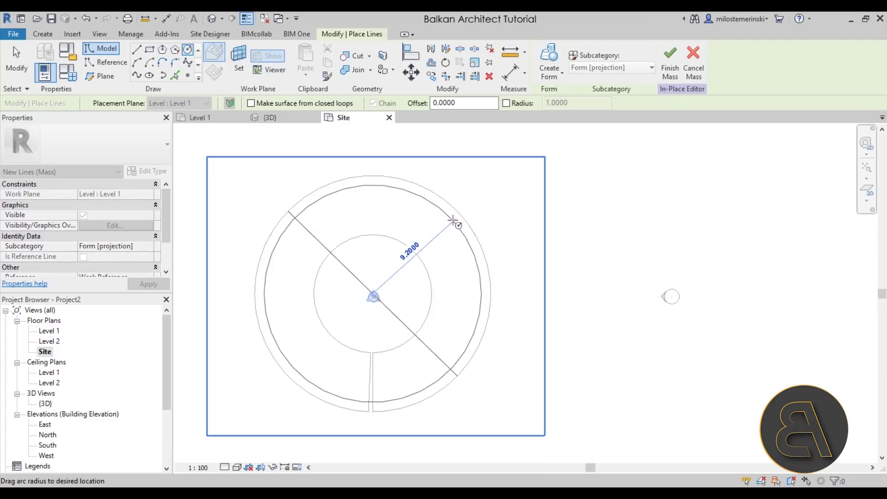
{"action": "scroll", "coordinate": [369, 182], "scroll_direction": "up", "scroll_amount": 10}
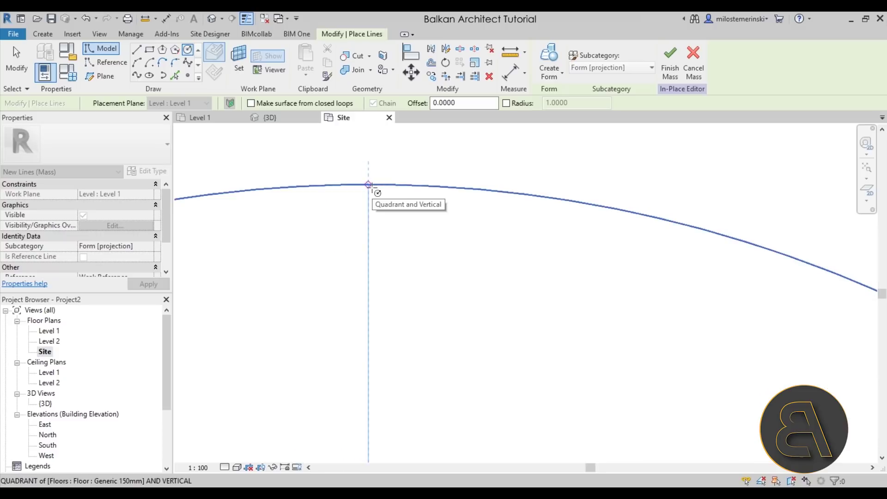
{"action": "left_click", "coordinate": [368, 184]}
{"action": "scroll", "coordinate": [485, 253], "scroll_direction": "down", "scroll_amount": 10}
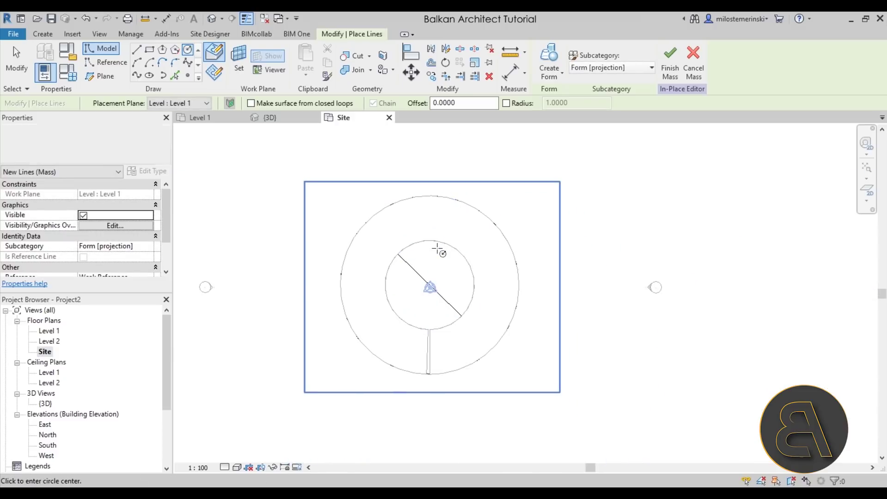
Leave the circle command and delete the diagonal helper line across the ring.
{"action": "key", "text": "Escape"}
{"action": "key", "text": "Escape"}
{"action": "left_click", "coordinate": [413, 269]}
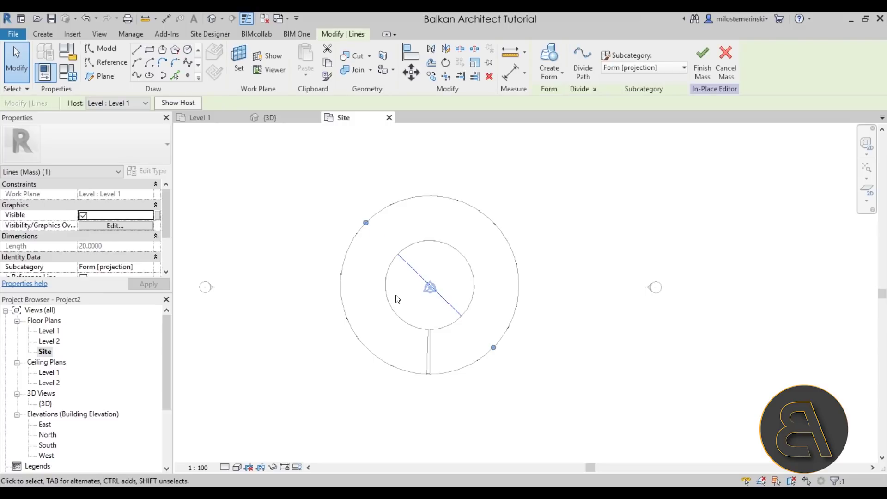
{"action": "key", "text": "Delete"}
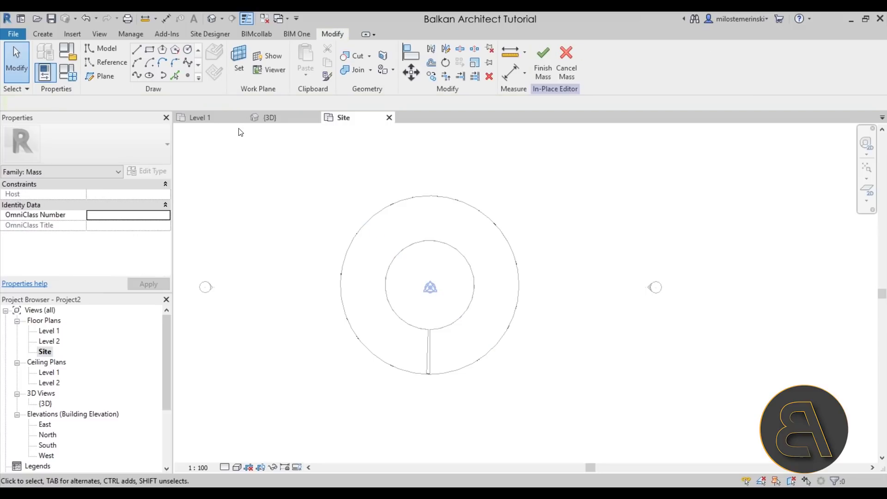
In the 3D view, create a solid form from the circle, choosing the cylinder option over the sphere.
{"action": "left_click", "coordinate": [274, 117]}
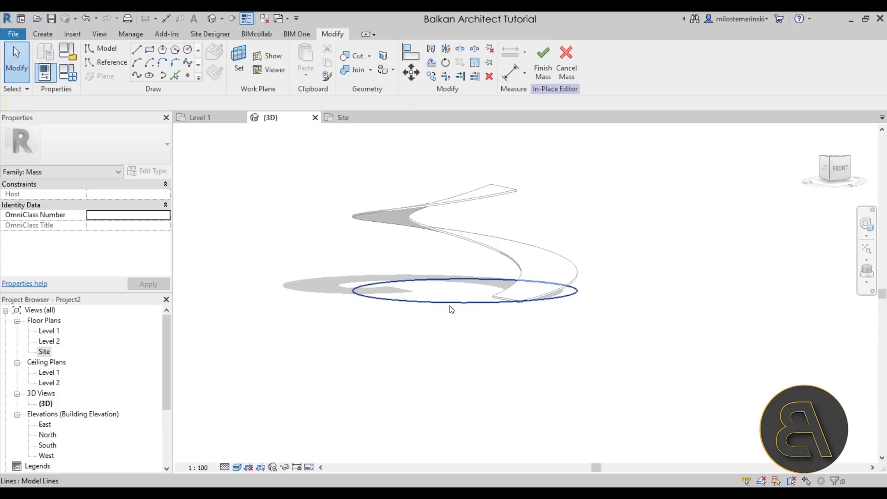
{"action": "left_click", "coordinate": [452, 308]}
{"action": "middle_click_drag", "start_coordinate": [522, 303], "coordinate": [521, 318], "text": "shift"}
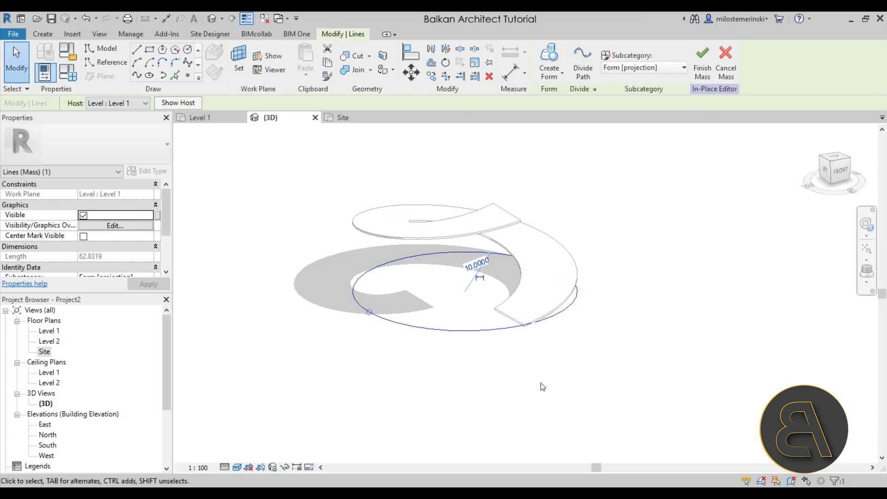
{"action": "left_click", "coordinate": [558, 57]}
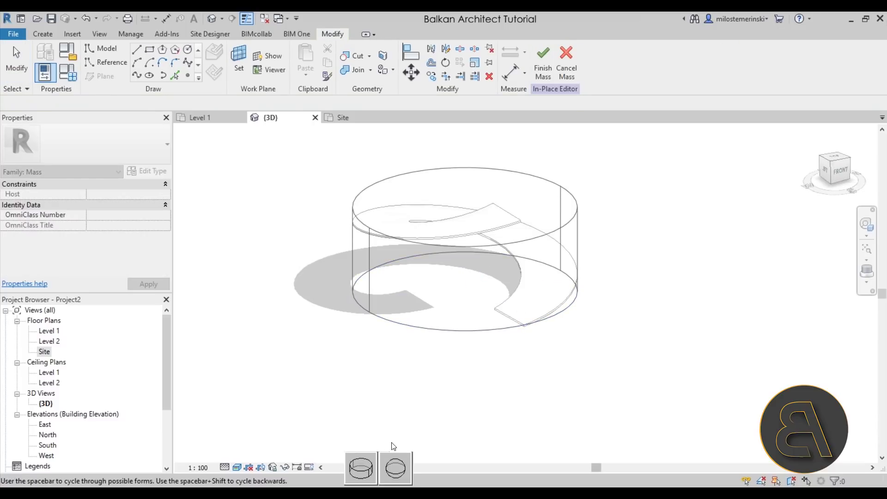
{"action": "left_click", "coordinate": [369, 465]}
Stretch the cylinder's top face well above the ramp's raised end and enter a height for it.
{"action": "scroll", "coordinate": [451, 368], "scroll_direction": "down", "scroll_amount": 3}
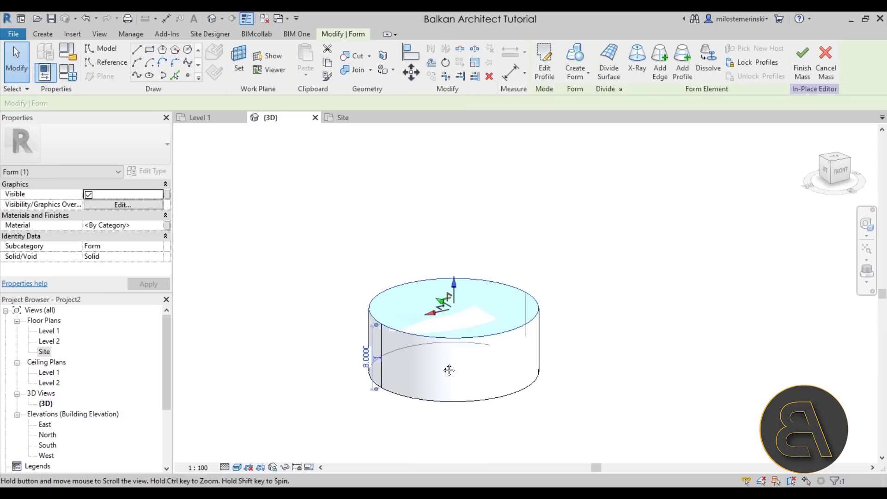
{"action": "left_click_drag", "start_coordinate": [455, 289], "coordinate": [454, 240]}
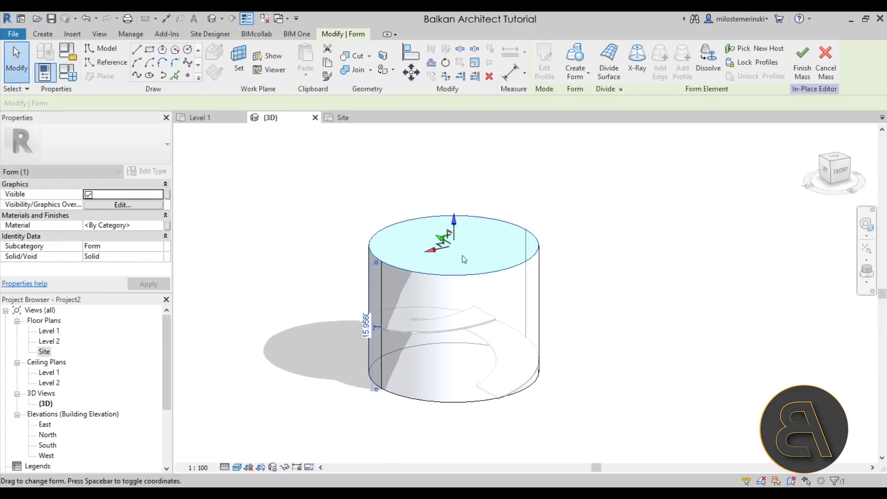
{"action": "middle_click_drag", "start_coordinate": [462, 255], "coordinate": [481, 225], "text": "shift"}
{"action": "left_click_drag", "start_coordinate": [453, 215], "coordinate": [454, 203]}
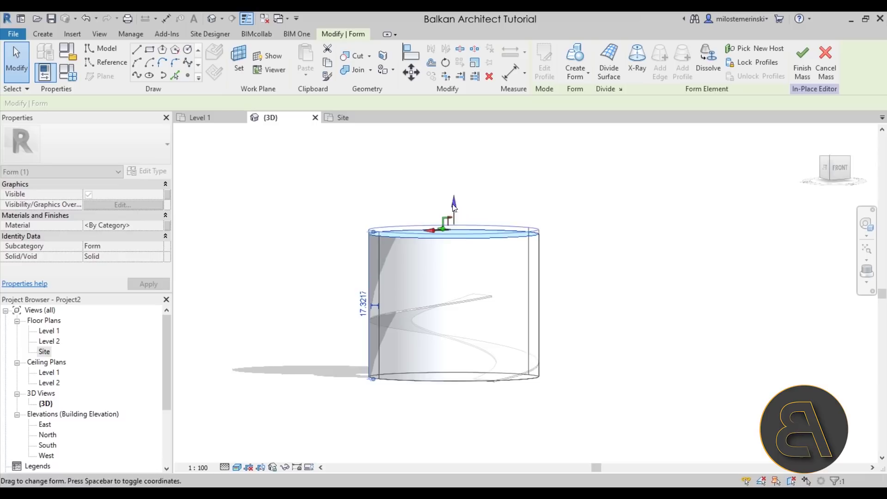
{"action": "middle_click_drag", "start_coordinate": [472, 281], "coordinate": [471, 296], "text": "shift"}
{"action": "left_click", "coordinate": [362, 308]}
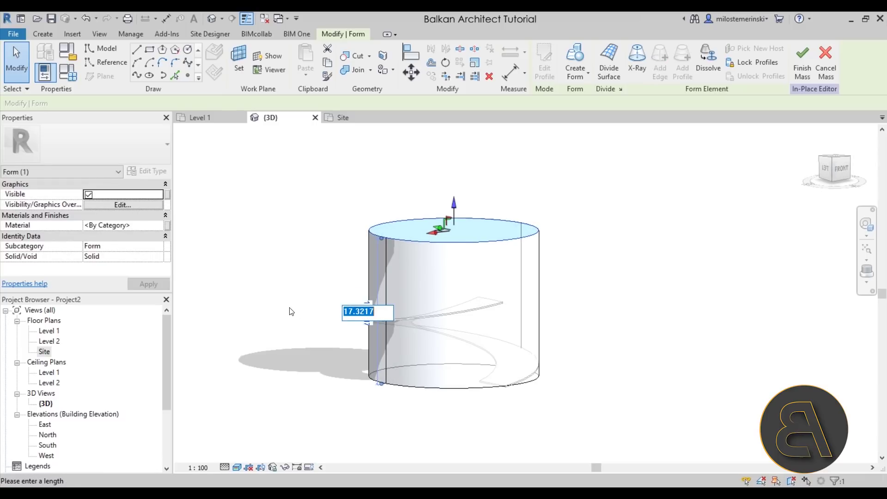
{"action": "key", "text": "Return"}
{"action": "left_click", "coordinate": [287, 295]}
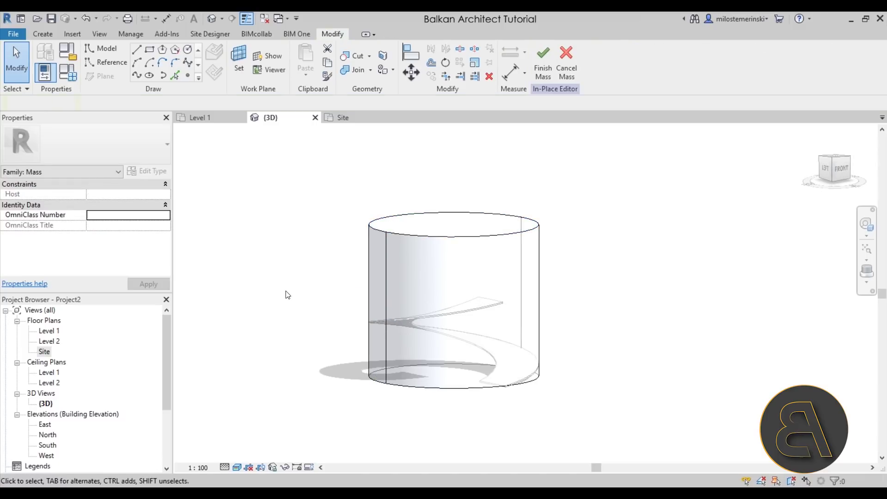
Start a Spline Through Points at the outer corner of the ramp's lower end.
{"action": "middle_click_drag", "start_coordinate": [296, 290], "coordinate": [376, 336], "text": "shift"}
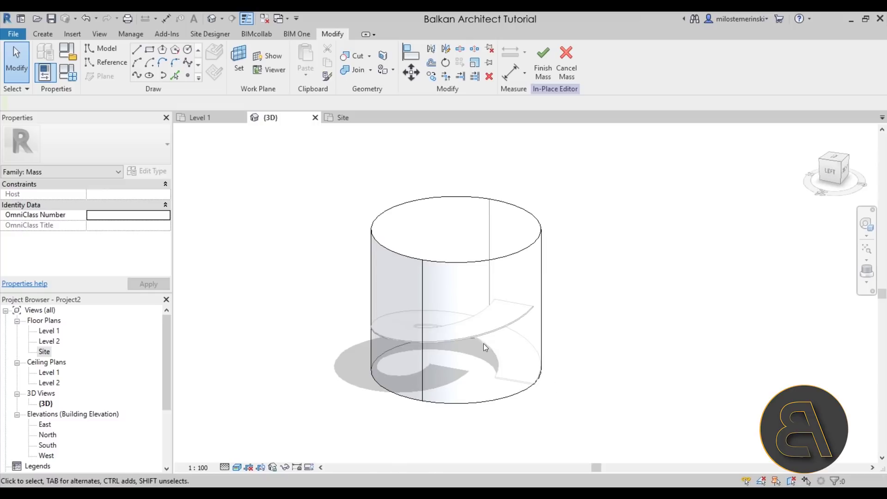
{"action": "middle_click_drag", "start_coordinate": [483, 343], "coordinate": [505, 382], "text": "shift"}
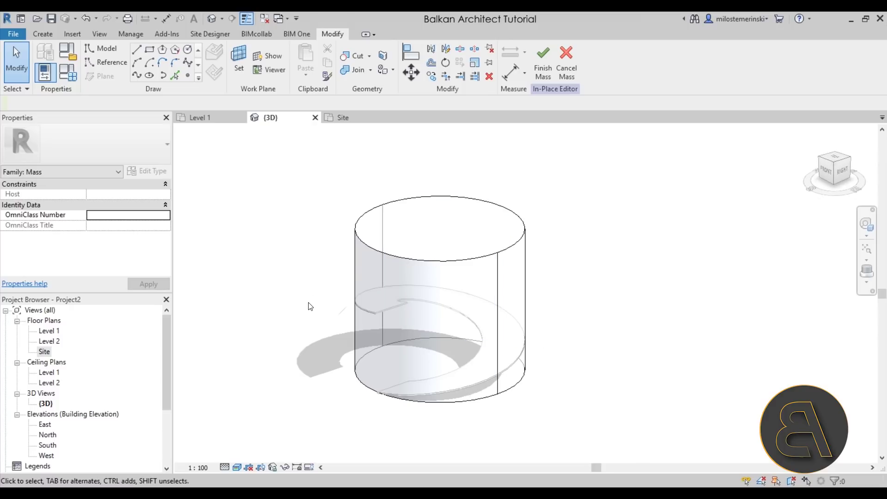
{"action": "left_click", "coordinate": [136, 77]}
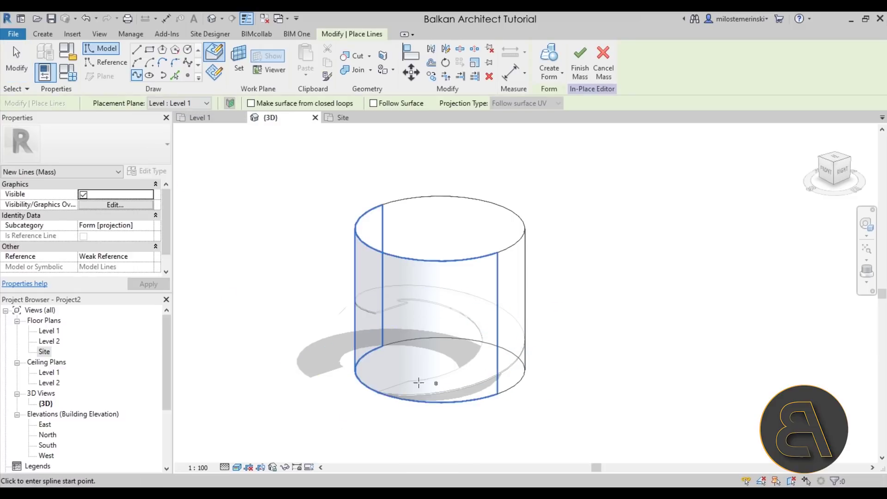
{"action": "middle_click_drag", "start_coordinate": [420, 382], "coordinate": [478, 379], "text": "shift"}
{"action": "scroll", "coordinate": [416, 412], "scroll_direction": "up", "scroll_amount": 4}
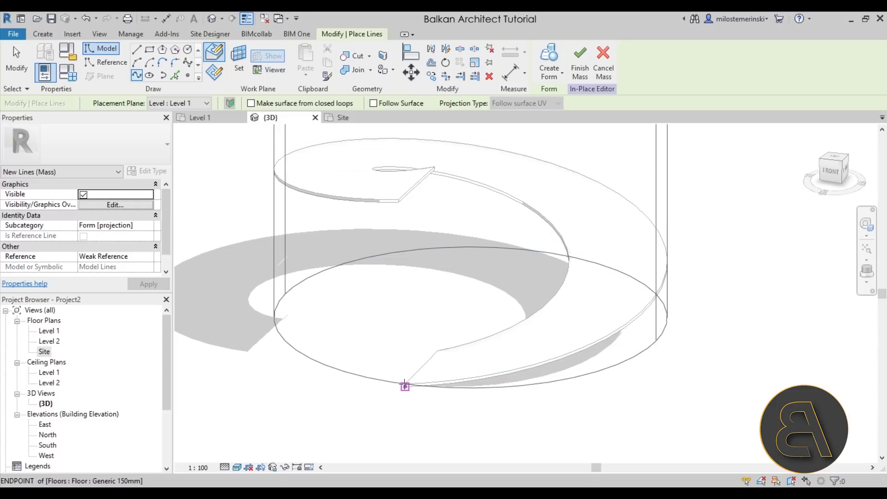
{"action": "scroll", "coordinate": [404, 385], "scroll_direction": "up", "scroll_amount": 3}
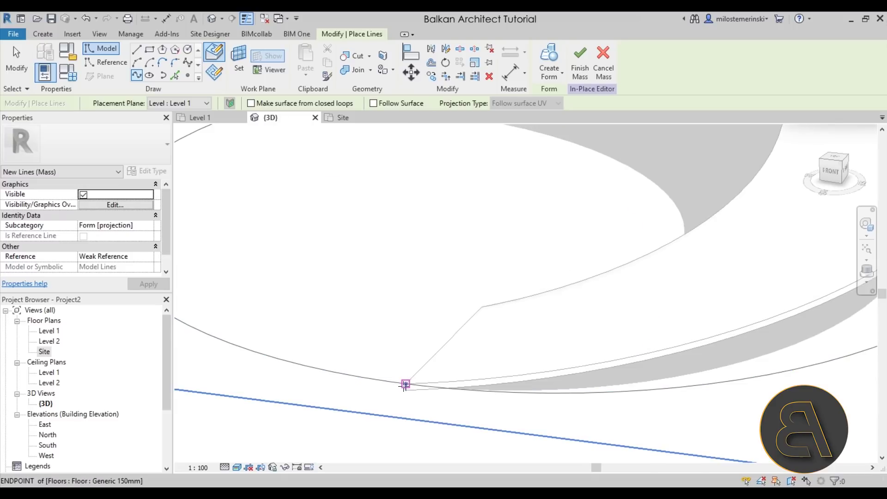
{"action": "left_click", "coordinate": [402, 382]}
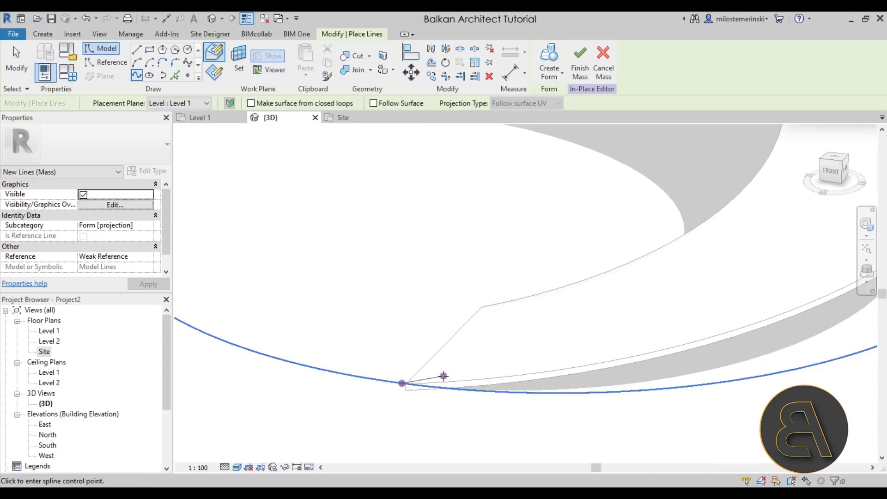
Add three spline points along the ramp's outer edge, following its first rising stretch from the lower end.
{"action": "scroll", "coordinate": [443, 374], "scroll_direction": "down", "scroll_amount": 4}
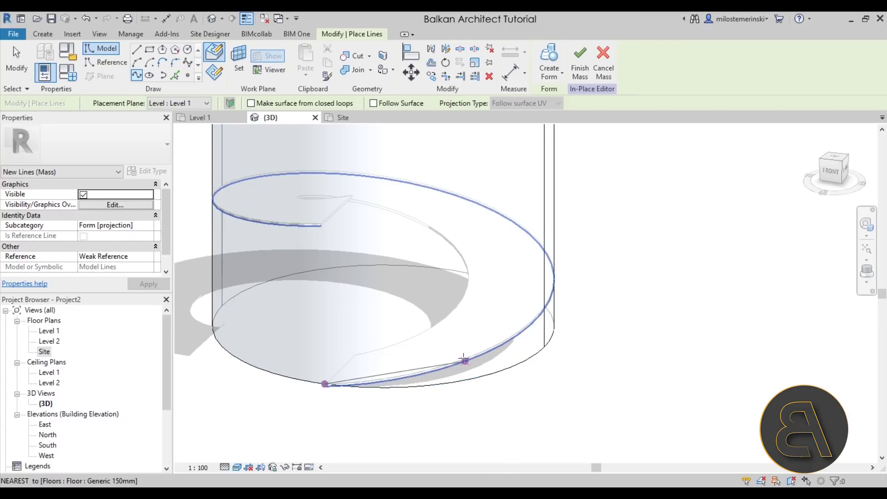
{"action": "scroll", "coordinate": [461, 358], "scroll_direction": "up", "scroll_amount": 2}
{"action": "left_click", "coordinate": [465, 360]}
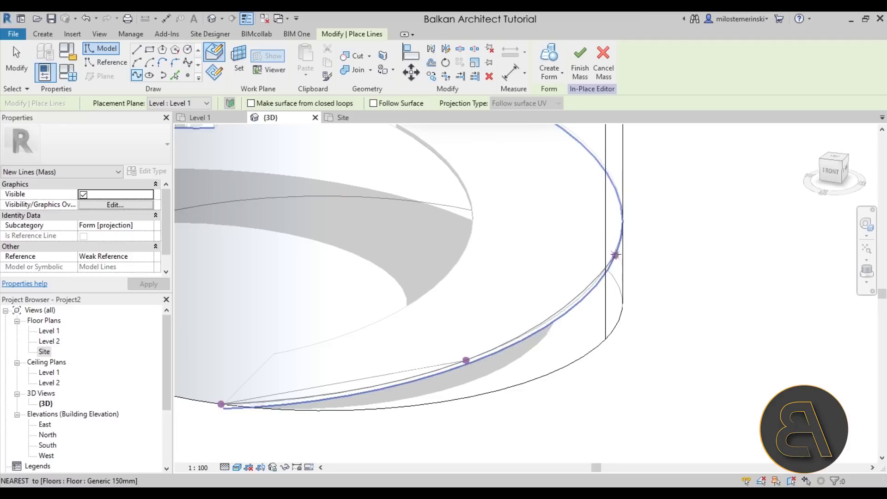
{"action": "left_click", "coordinate": [614, 254]}
{"action": "left_click", "coordinate": [592, 160]}
{"action": "middle_click_drag", "start_coordinate": [625, 213], "coordinate": [676, 311]}
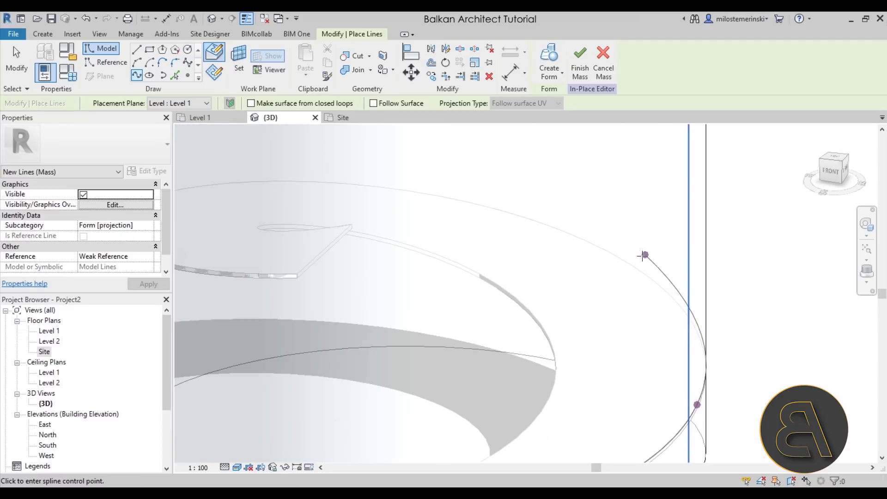
{"action": "left_click", "coordinate": [631, 261]}
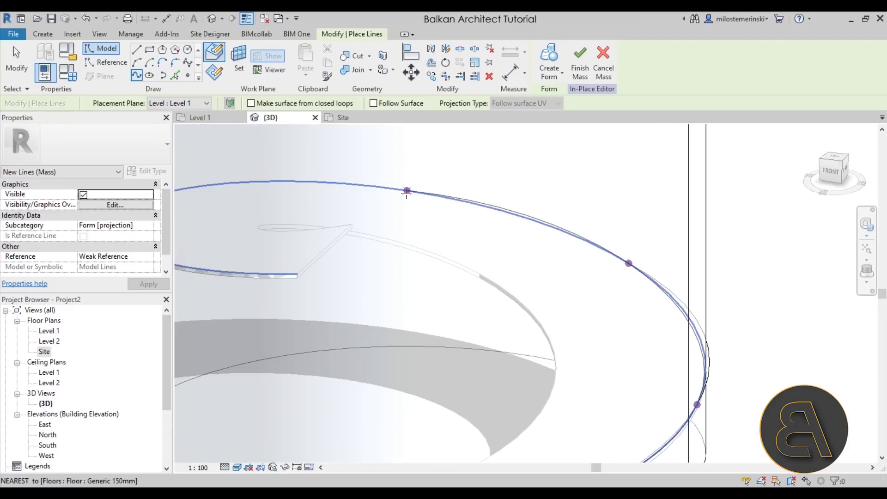
Continue the spline around the rest of the ramp's outer edge to the upper end's outer corner, and end the spline command.
{"action": "left_click", "coordinate": [403, 191]}
{"action": "middle_click_drag", "start_coordinate": [190, 186], "coordinate": [401, 181]}
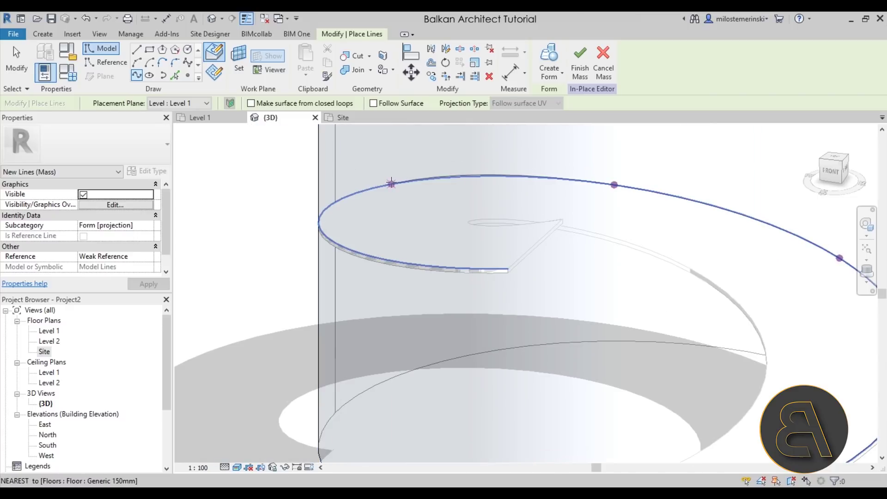
{"action": "left_click", "coordinate": [391, 183]}
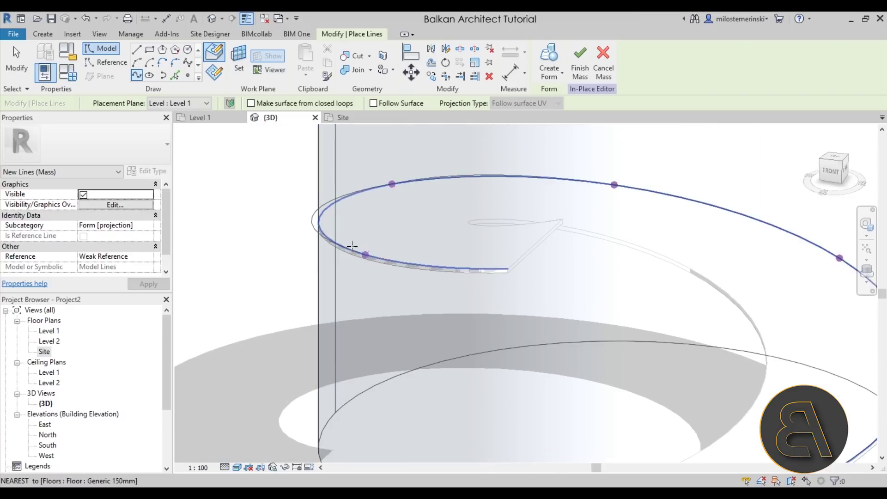
{"action": "left_click", "coordinate": [328, 238]}
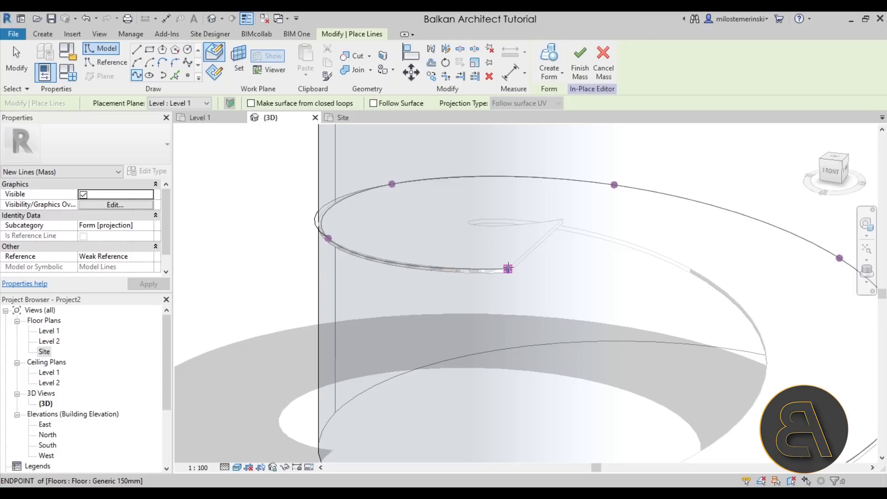
{"action": "left_click", "coordinate": [507, 268]}
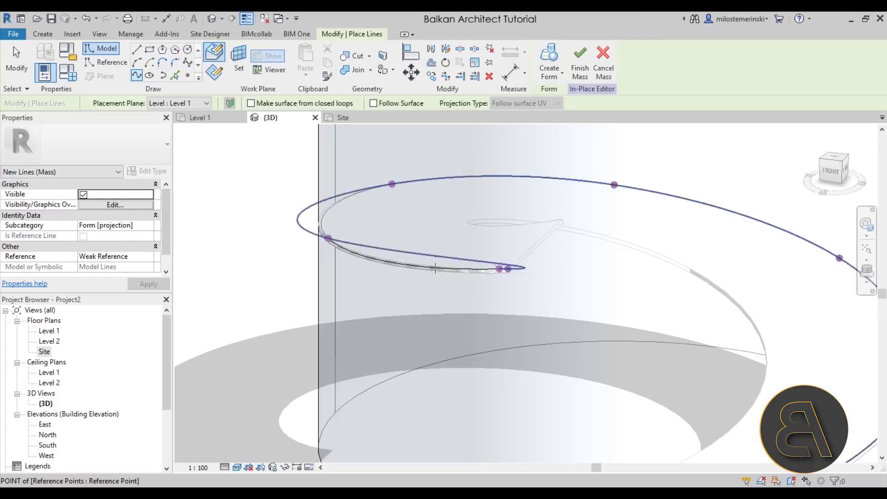
{"action": "scroll", "coordinate": [508, 272], "scroll_direction": "down", "scroll_amount": 3}
{"action": "key", "text": "Escape"}
{"action": "key", "text": "Escape"}
{"action": "middle_click_drag", "start_coordinate": [581, 415], "coordinate": [528, 372], "text": "shift"}
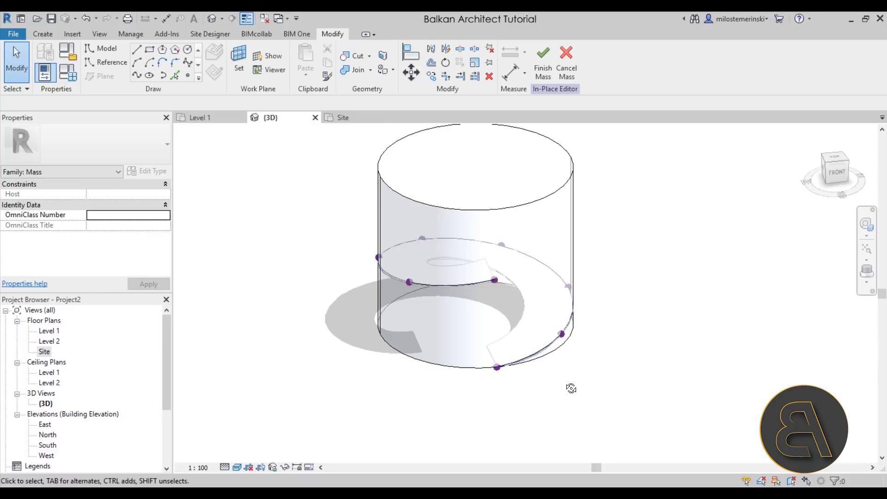
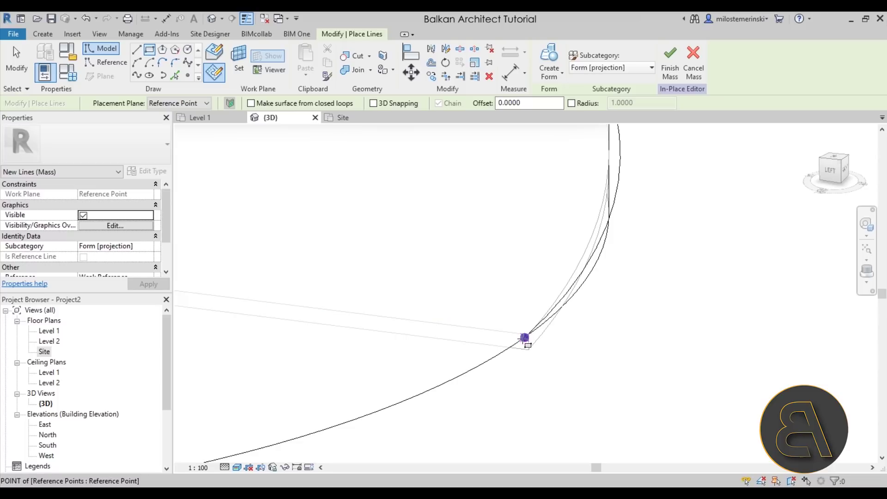
Draw a rectangular profile about 5.1 by 2.1 from the spline's first point, spanning the ramp's lower end.
{"action": "middle_click_drag", "start_coordinate": [426, 275], "coordinate": [587, 344]}
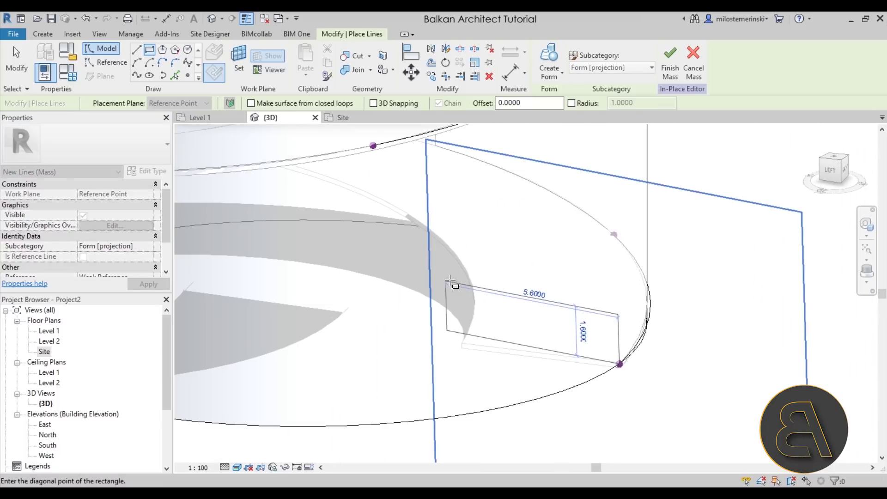
{"action": "left_click", "coordinate": [461, 270]}
{"action": "middle_click_drag", "start_coordinate": [482, 366], "coordinate": [512, 355], "text": "shift"}
{"action": "key", "text": "Escape"}
{"action": "key", "text": "Escape"}
Adjust the inner edge of the lower-end rectangle so it lines up with the ramp's inner edge.
{"action": "key", "text": "Tab"}
{"action": "scroll", "coordinate": [437, 352], "scroll_direction": "up", "scroll_amount": 1}
{"action": "left_click", "coordinate": [437, 353]}
{"action": "left_click", "coordinate": [469, 283]}
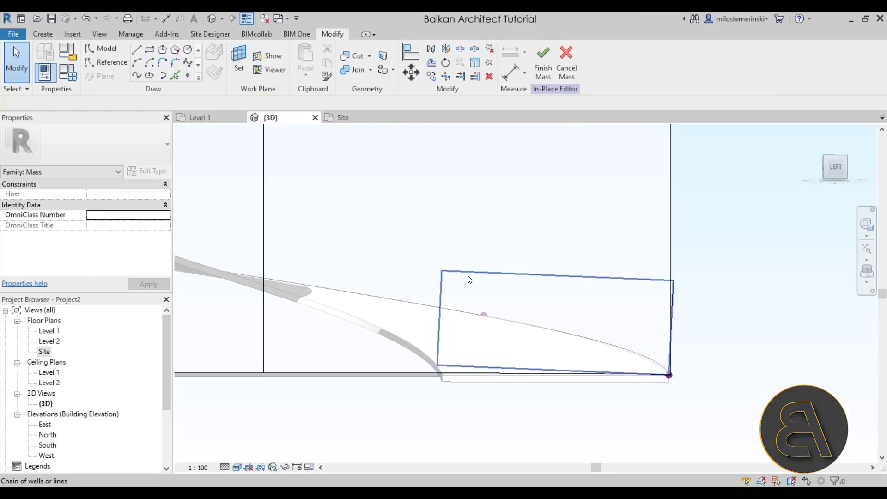
{"action": "left_click", "coordinate": [469, 275]}
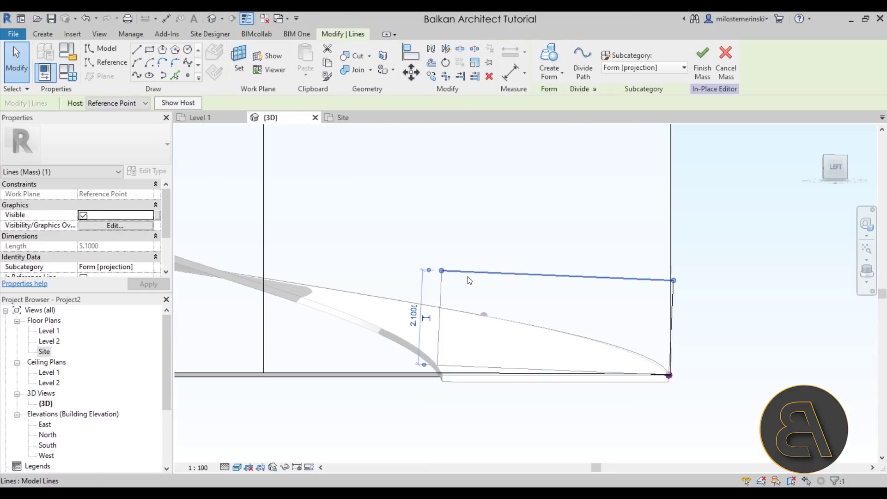
{"action": "left_click", "coordinate": [449, 346]}
{"action": "scroll", "coordinate": [437, 373], "scroll_direction": "up", "scroll_amount": 3}
{"action": "key", "text": "Tab"}
{"action": "left_click", "coordinate": [440, 359]}
{"action": "left_click_drag", "start_coordinate": [440, 360], "coordinate": [447, 377]}
{"action": "left_click_drag", "start_coordinate": [463, 191], "coordinate": [447, 171]}
{"action": "left_click", "coordinate": [403, 204]}
{"action": "scroll", "coordinate": [372, 220], "scroll_direction": "down", "scroll_amount": 3}
Move the outer edge of the lower-end rectangle outward past the cylinder's face.
{"action": "middle_click_drag", "start_coordinate": [502, 291], "coordinate": [471, 319], "text": "shift"}
{"action": "left_click", "coordinate": [542, 266]}
{"action": "key", "text": "Escape"}
{"action": "key", "text": "Tab"}
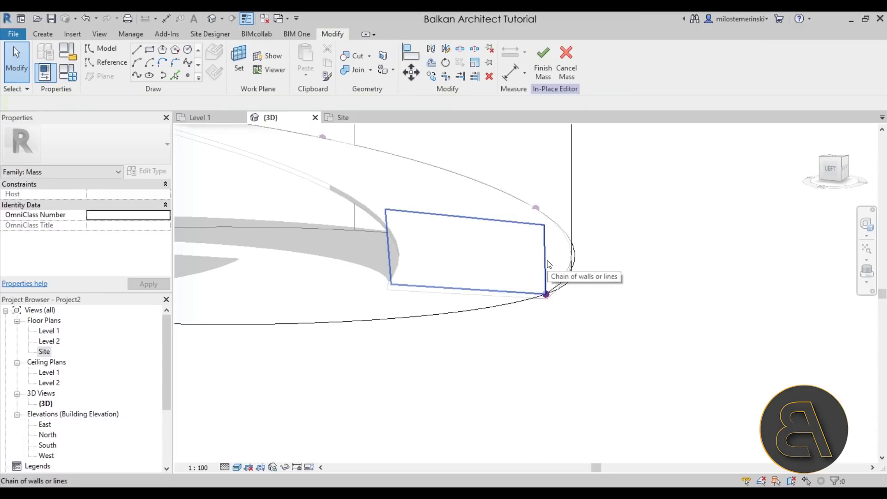
{"action": "key", "text": "Tab"}
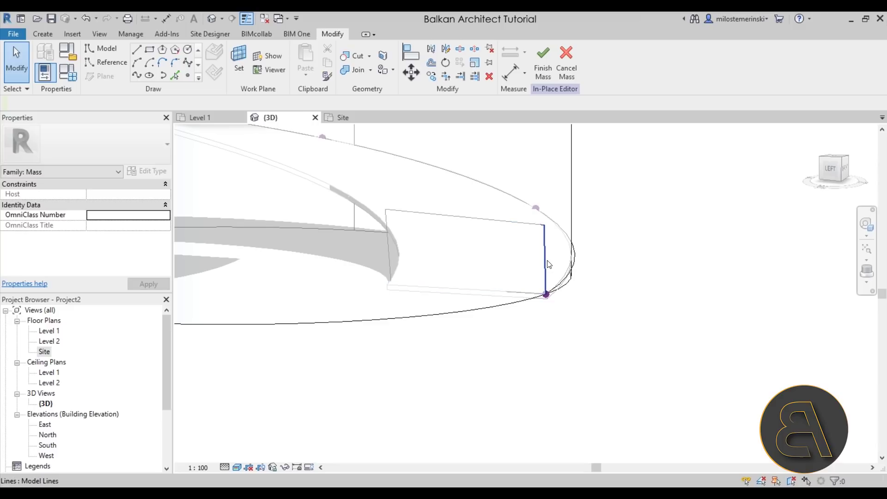
{"action": "left_click", "coordinate": [546, 264]}
{"action": "left_click_drag", "start_coordinate": [565, 262], "coordinate": [596, 262]}
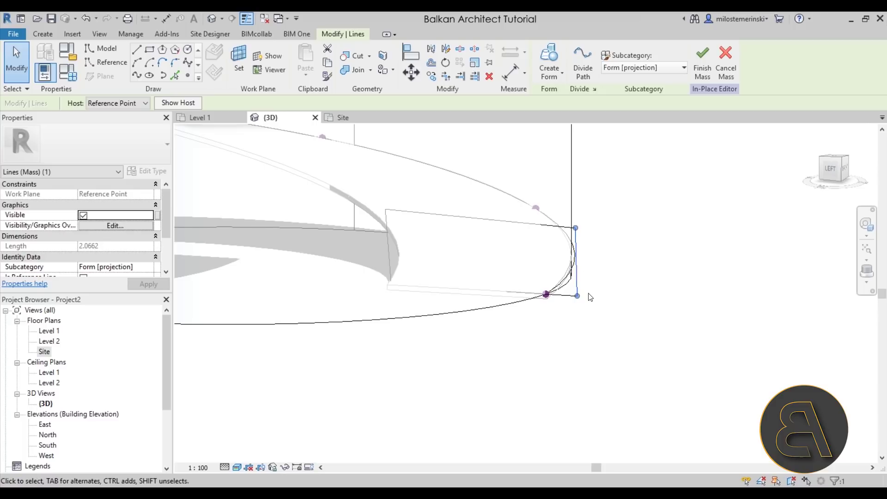
{"action": "left_click", "coordinate": [621, 327]}
Set the work plane to the second spline point and draw a rectangle about 5 by 2.2 there, spanning the ramp's width.
{"action": "scroll", "coordinate": [626, 326], "scroll_direction": "down", "scroll_amount": 2}
{"action": "middle_click_drag", "start_coordinate": [626, 326], "coordinate": [543, 322], "text": "shift"}
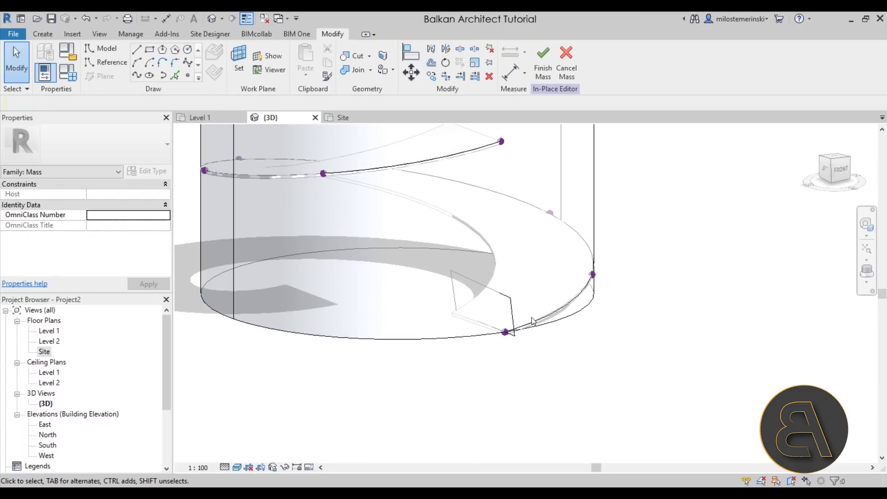
{"action": "middle_click_drag", "start_coordinate": [554, 362], "coordinate": [535, 337], "text": "shift"}
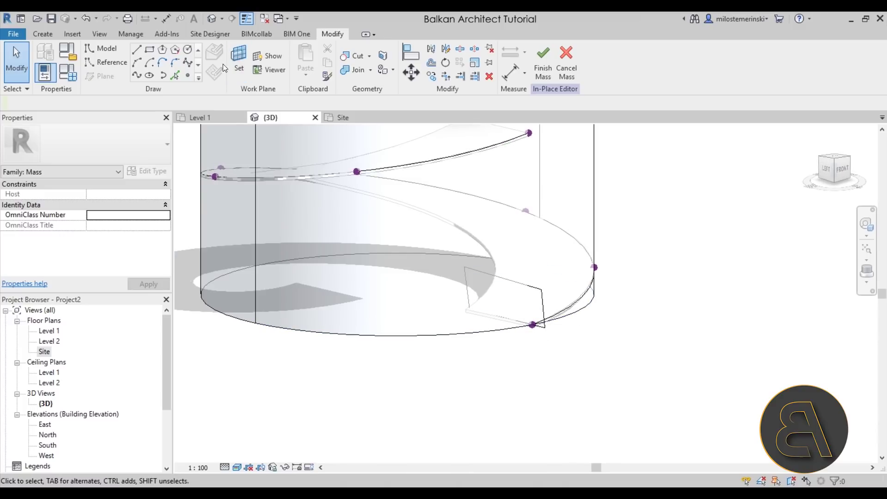
{"action": "left_click", "coordinate": [593, 268]}
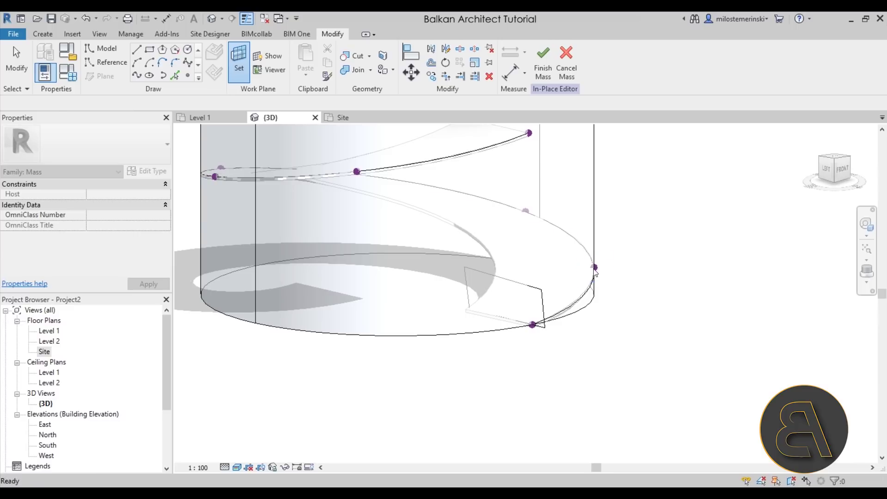
{"action": "left_click", "coordinate": [150, 51]}
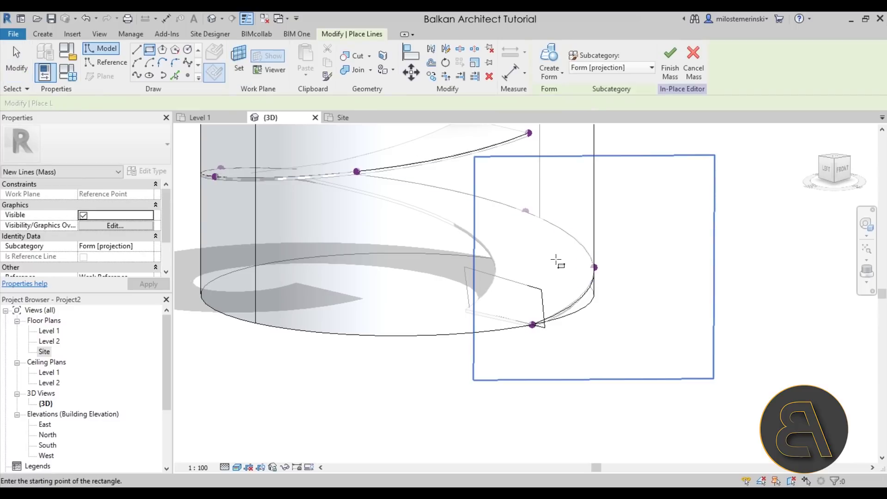
{"action": "left_click", "coordinate": [594, 267]}
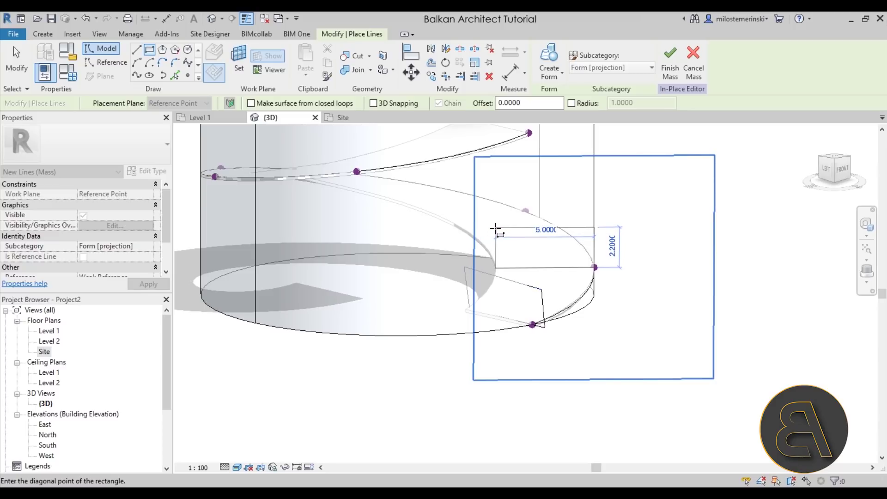
{"action": "left_click", "coordinate": [495, 228]}
{"action": "middle_click_drag", "start_coordinate": [536, 246], "coordinate": [550, 277], "text": "shift"}
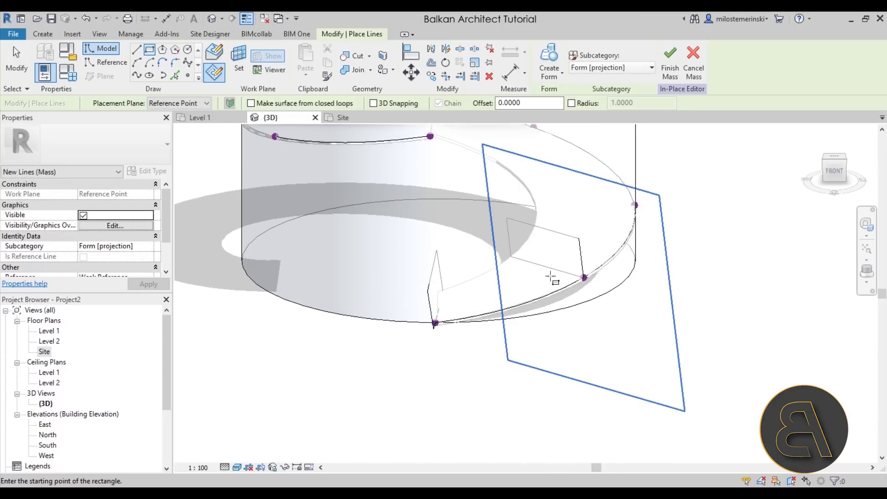
{"action": "key", "text": "Escape"}
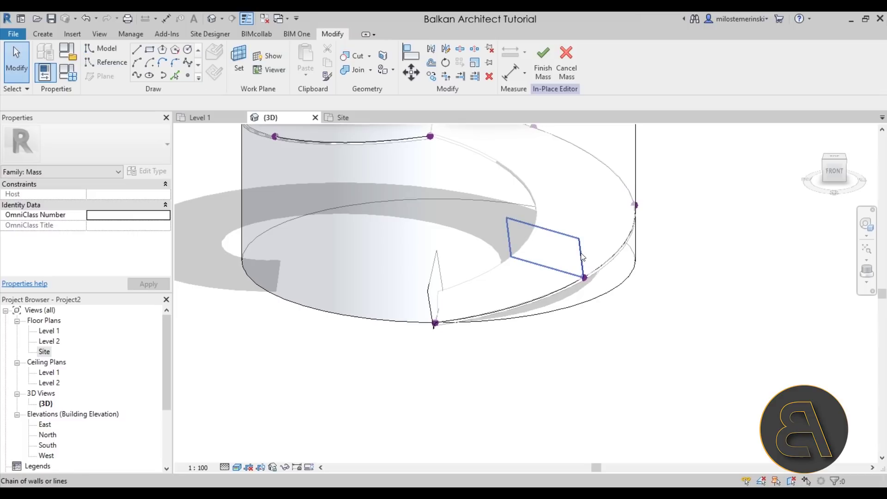
Move the second rectangle's outer edge beyond the cylinder's face, making the profile about 5.9 wide.
{"action": "left_click", "coordinate": [581, 257]}
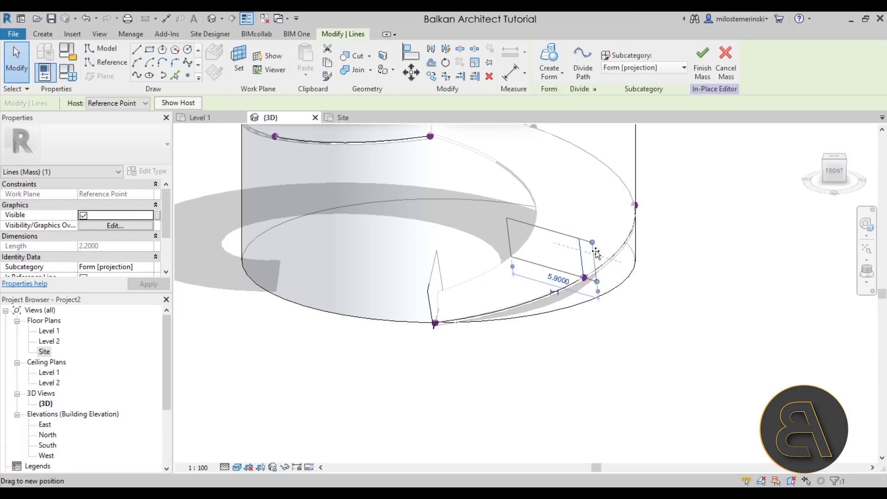
{"action": "middle_click_drag", "start_coordinate": [592, 250], "coordinate": [645, 302], "text": "shift"}
{"action": "scroll", "coordinate": [589, 253], "scroll_direction": "up", "scroll_amount": 1}
{"action": "left_click_drag", "start_coordinate": [590, 254], "coordinate": [604, 253]}
{"action": "middle_click_drag", "start_coordinate": [687, 316], "coordinate": [596, 365], "text": "shift"}
{"action": "left_click", "coordinate": [615, 368]}
Set the work plane to the third spline point and draw a rectangle about 5 by 1.8 across the ramp there.
{"action": "left_click", "coordinate": [239, 61]}
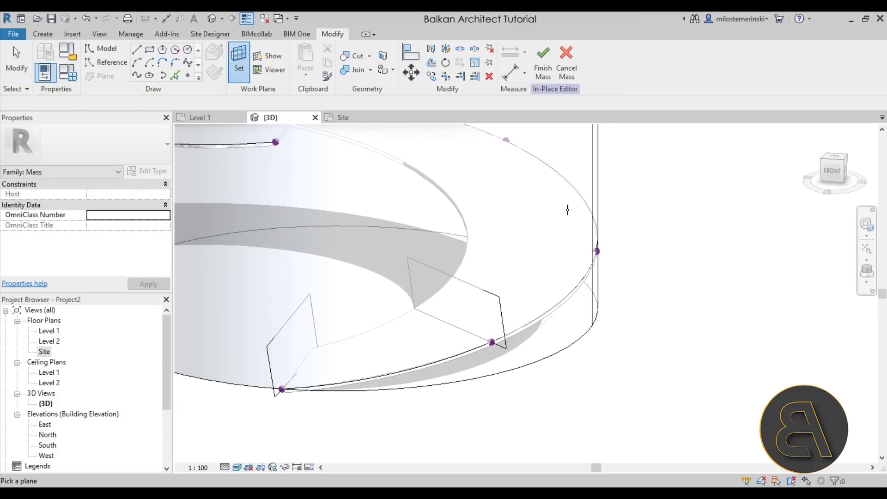
{"action": "left_click", "coordinate": [596, 251]}
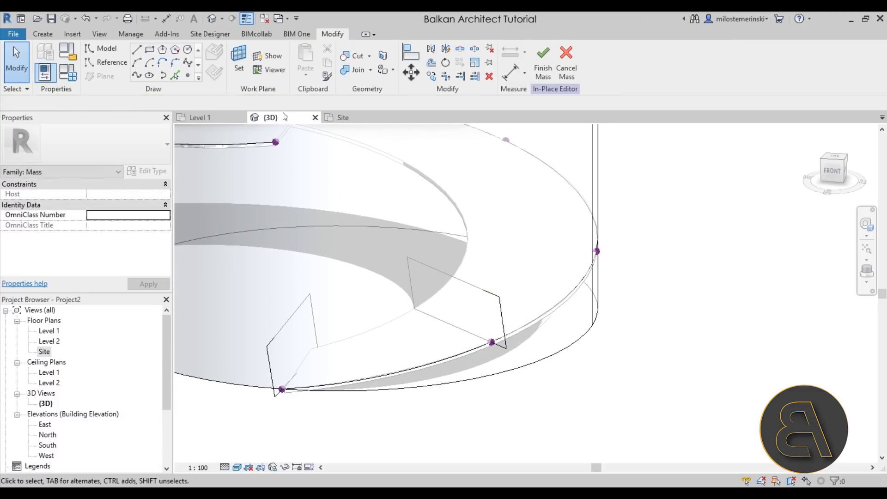
{"action": "left_click", "coordinate": [149, 51]}
{"action": "left_click", "coordinate": [596, 251]}
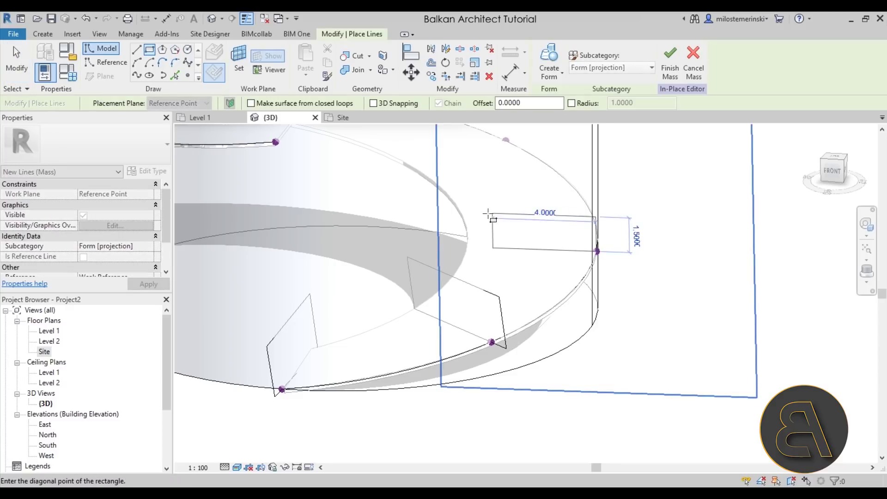
{"action": "left_click", "coordinate": [466, 206]}
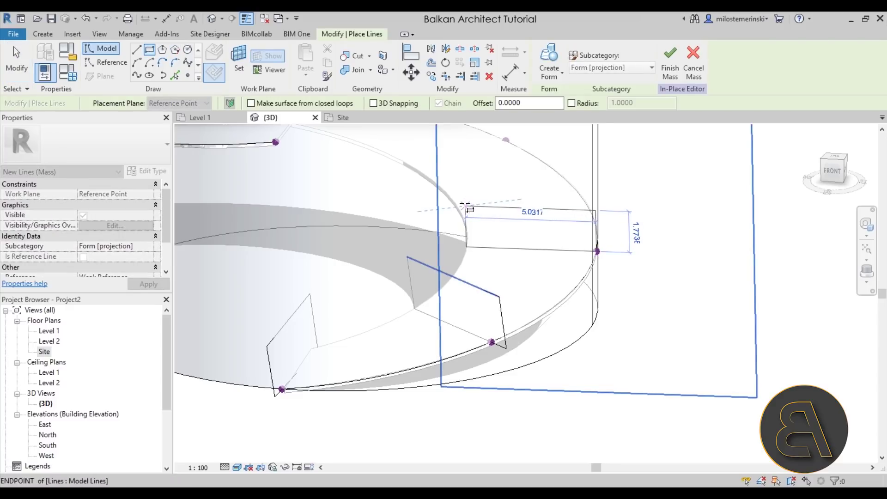
{"action": "key", "text": "Escape"}
{"action": "key", "text": "Escape"}
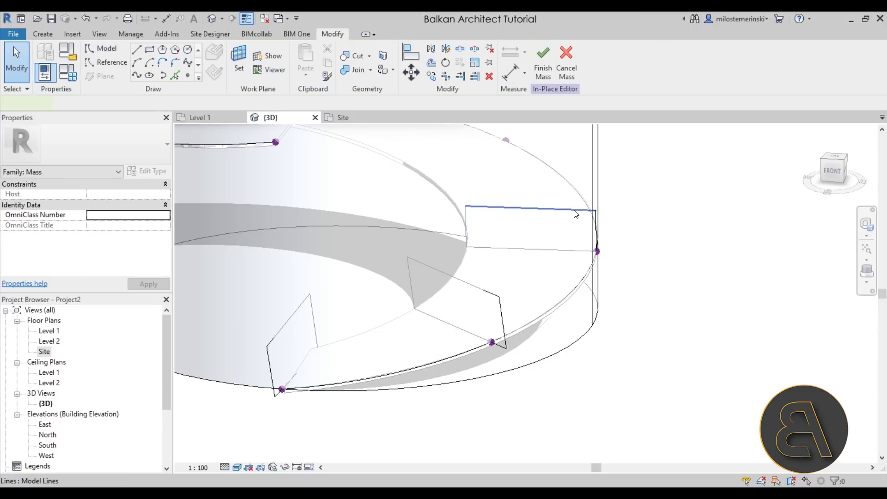
Set the third rectangle's height to 2.1 and extend its outer edge past the cylinder to a width of about 6.2.
{"action": "left_click", "coordinate": [576, 214]}
{"action": "type", "text": "2.1"}
{"action": "key", "text": "Return"}
{"action": "left_click", "coordinate": [665, 256]}
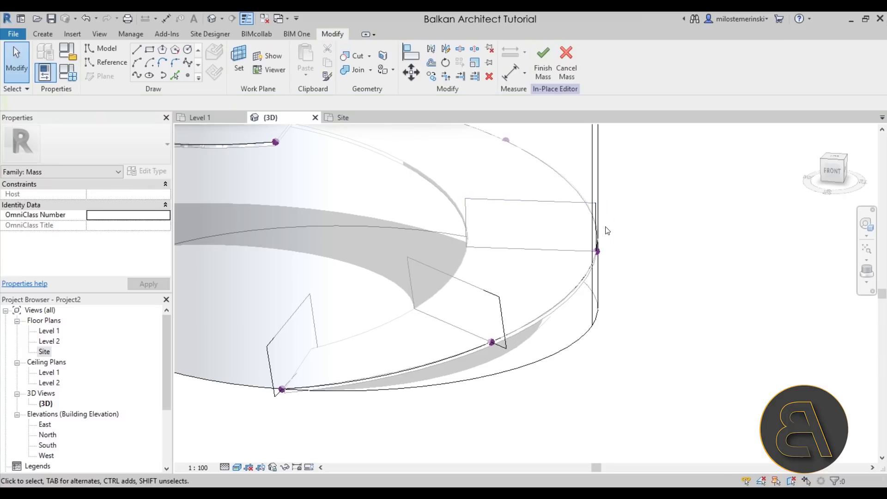
{"action": "left_click_drag", "start_coordinate": [596, 222], "coordinate": [627, 220]}
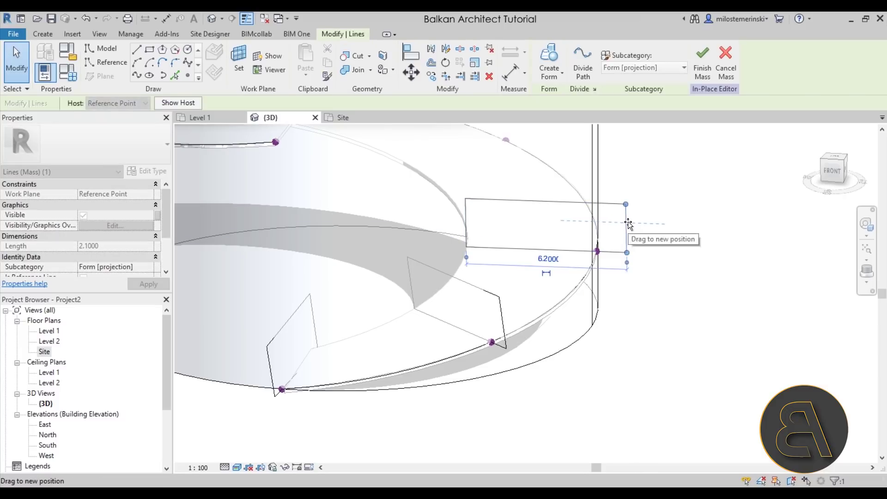
{"action": "left_click", "coordinate": [682, 263]}
{"action": "middle_click_drag", "start_coordinate": [683, 264], "coordinate": [622, 300], "text": "shift"}
Inspect the profiles around the cylinder and the spline point at the ramp's upper end.
{"action": "middle_click_drag", "start_coordinate": [731, 321], "coordinate": [447, 418]}
{"action": "scroll", "coordinate": [447, 418], "scroll_direction": "down", "scroll_amount": 2}
{"action": "middle_click_drag", "start_coordinate": [593, 394], "coordinate": [590, 342], "text": "shift"}
{"action": "middle_click_drag", "start_coordinate": [578, 371], "coordinate": [575, 303]}
{"action": "scroll", "coordinate": [501, 273], "scroll_direction": "down", "scroll_amount": 1}
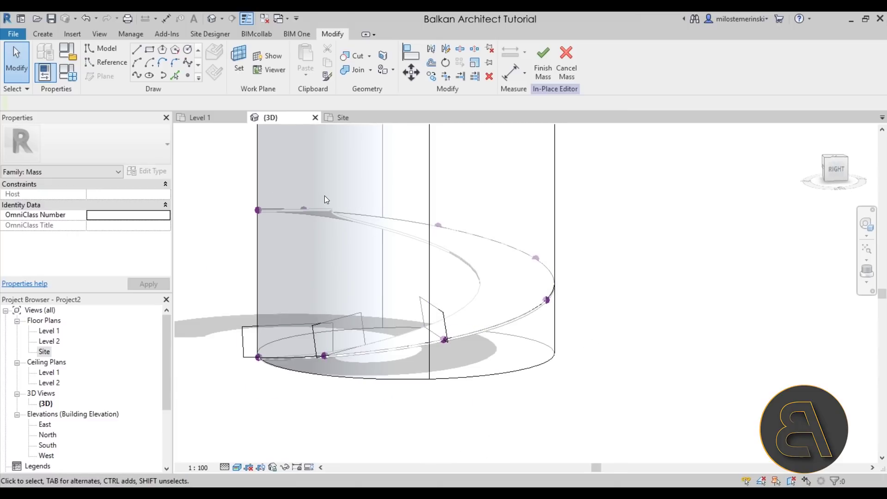
{"action": "middle_click_drag", "start_coordinate": [417, 301], "coordinate": [512, 320], "text": "shift"}
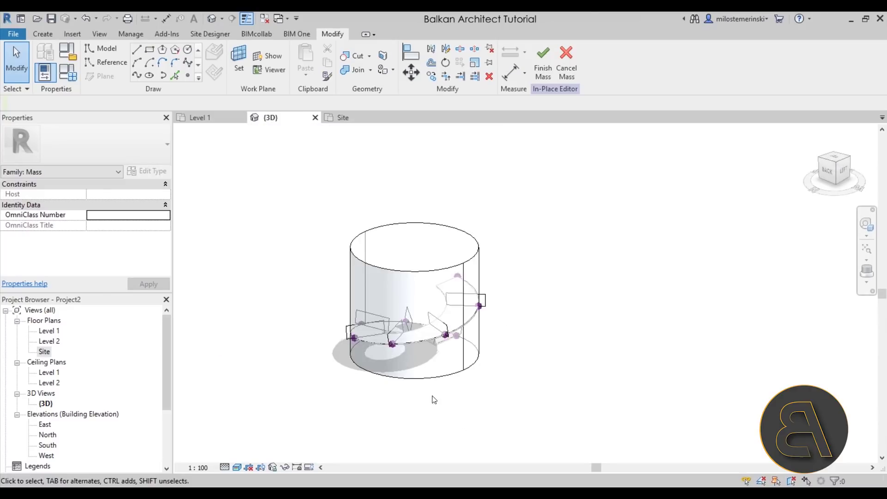
{"action": "middle_click_drag", "start_coordinate": [409, 402], "coordinate": [545, 355], "text": "shift"}
{"action": "scroll", "coordinate": [545, 356], "scroll_direction": "up", "scroll_amount": 5}
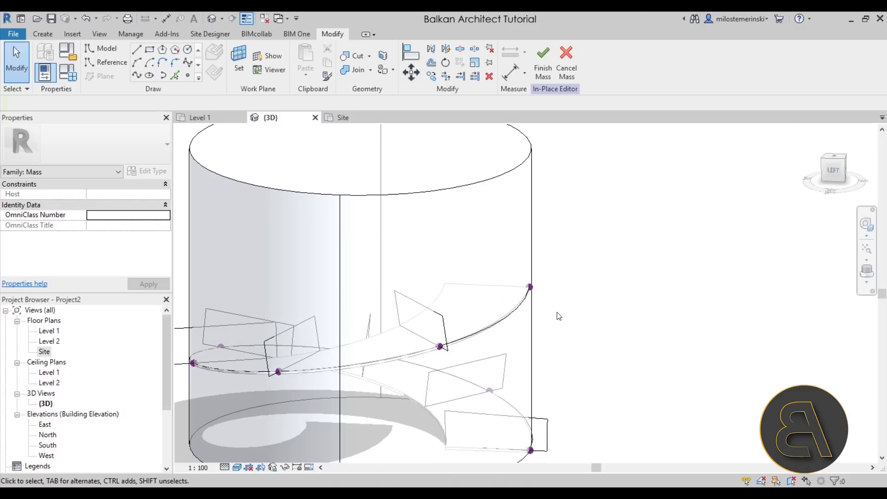
{"action": "scroll", "coordinate": [558, 293], "scroll_direction": "up", "scroll_amount": 2}
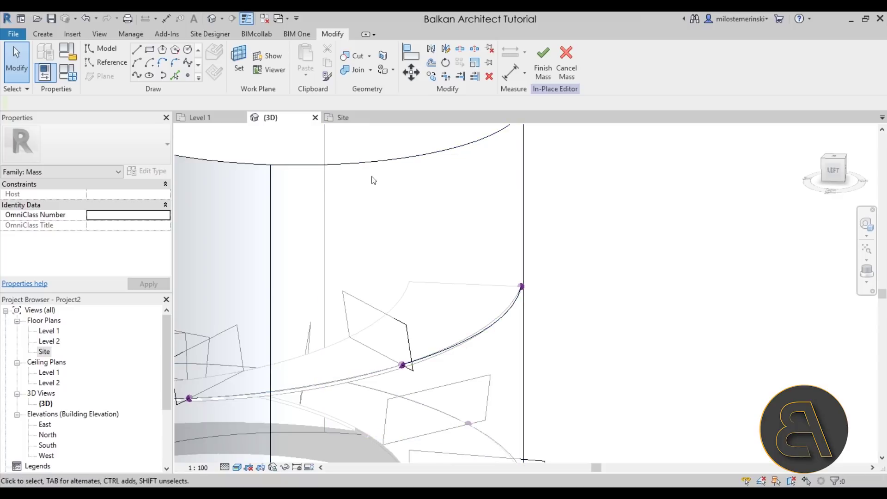
Set the work plane to the last spline point and draw a thin rectangle about 0.2 high across the ramp's upper end.
{"action": "left_click", "coordinate": [239, 69]}
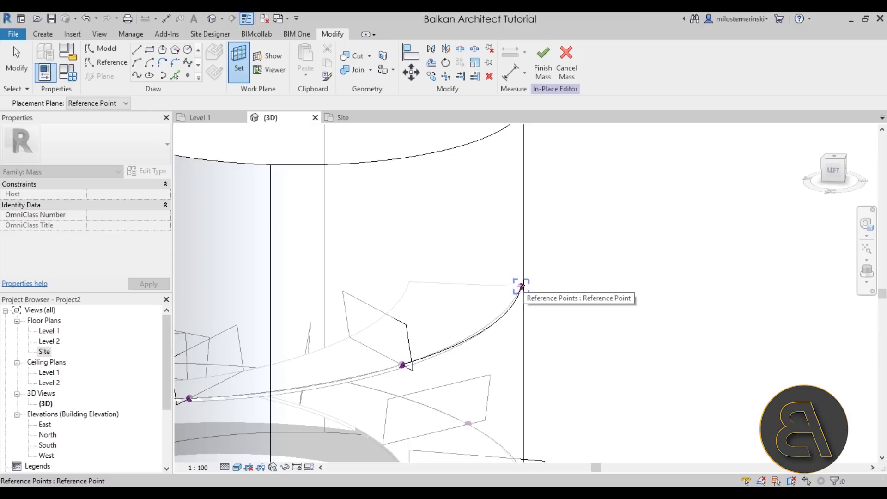
{"action": "left_click", "coordinate": [521, 287]}
{"action": "left_click", "coordinate": [150, 51]}
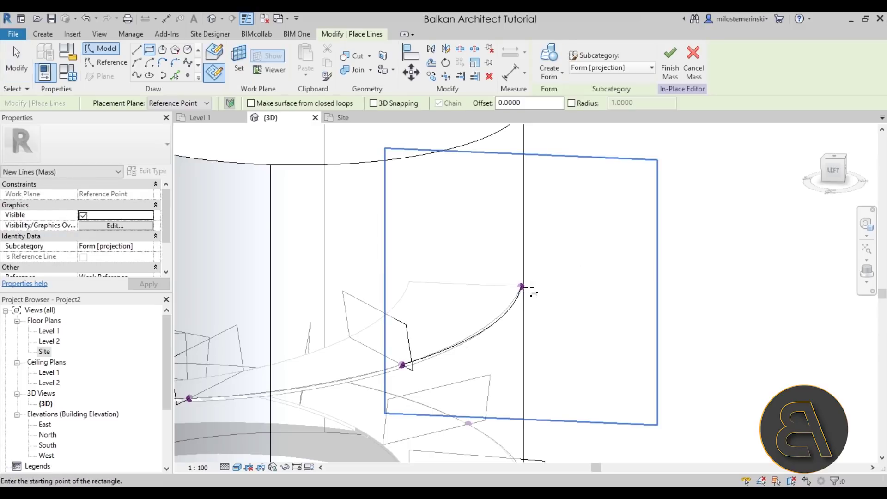
{"action": "left_click", "coordinate": [521, 286]}
{"action": "scroll", "coordinate": [406, 275], "scroll_direction": "up", "scroll_amount": 3}
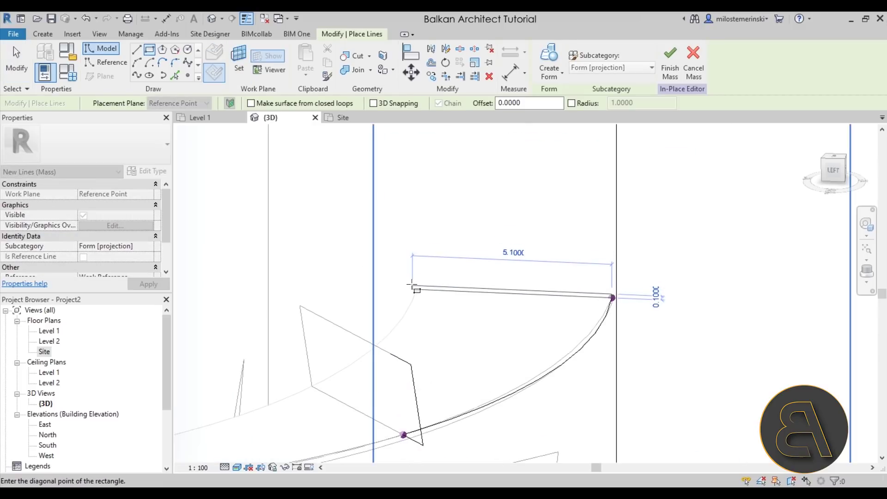
{"action": "left_click", "coordinate": [417, 286]}
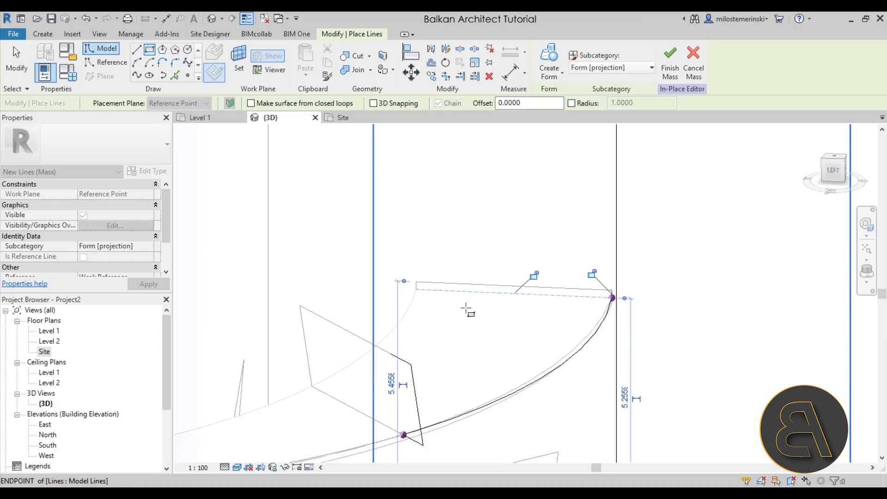
{"action": "scroll", "coordinate": [658, 315], "scroll_direction": "up", "scroll_amount": 2}
{"action": "key", "text": "Escape"}
{"action": "key", "text": "Escape"}
Move the thin upper-end rectangle's outer edge outward beyond the cylinder's face.
{"action": "scroll", "coordinate": [574, 276], "scroll_direction": "up", "scroll_amount": 1}
{"action": "key", "text": "Tab"}
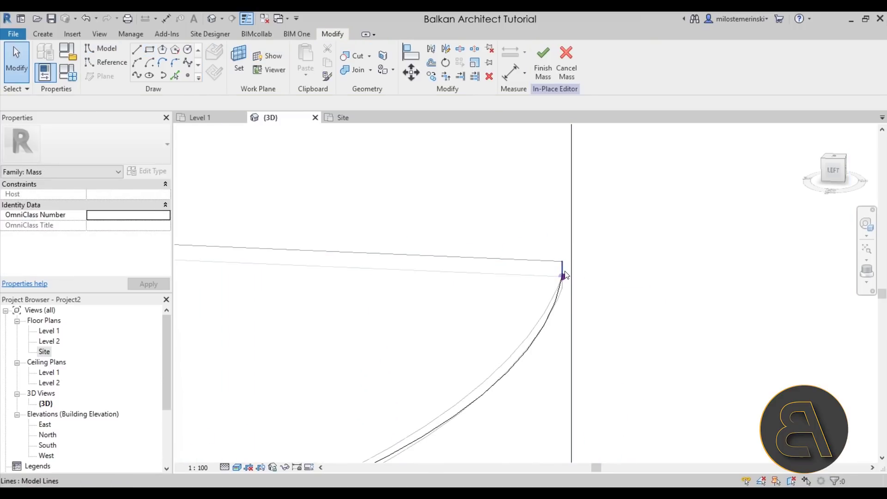
{"action": "left_click_drag", "start_coordinate": [565, 274], "coordinate": [650, 273]}
{"action": "left_click", "coordinate": [744, 289]}
Try to create a void form from all the rectangular profiles along the spline except the thin one at the upper end.
{"action": "scroll", "coordinate": [687, 288], "scroll_direction": "down", "scroll_amount": 6}
{"action": "middle_click_drag", "start_coordinate": [693, 314], "coordinate": [609, 239], "text": "shift"}
{"action": "key", "text": "Tab"}
{"action": "left_click", "coordinate": [392, 231]}
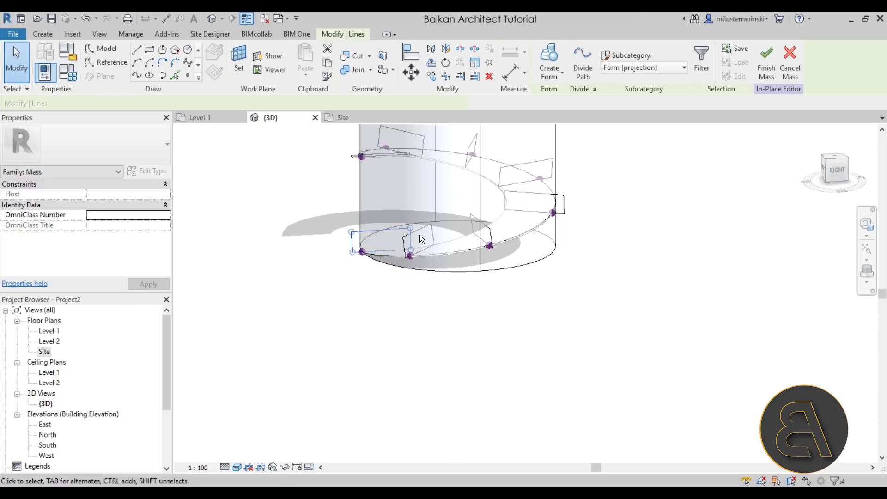
{"action": "left_click", "coordinate": [425, 229], "text": "ctrl"}
{"action": "key", "text": "Tab"}
{"action": "left_click", "coordinate": [480, 220], "text": "ctrl"}
{"action": "key", "text": "Tab"}
{"action": "left_click", "coordinate": [541, 193], "text": "ctrl"}
{"action": "key", "text": "Tab"}
{"action": "left_click", "coordinate": [540, 160], "text": "ctrl"}
{"action": "key", "text": "Tab"}
{"action": "left_click", "coordinate": [470, 141], "text": "ctrl"}
{"action": "key", "text": "Tab"}
{"action": "left_click", "coordinate": [415, 134], "text": "ctrl"}
{"action": "middle_click_drag", "start_coordinate": [679, 304], "coordinate": [637, 323], "text": "shift"}
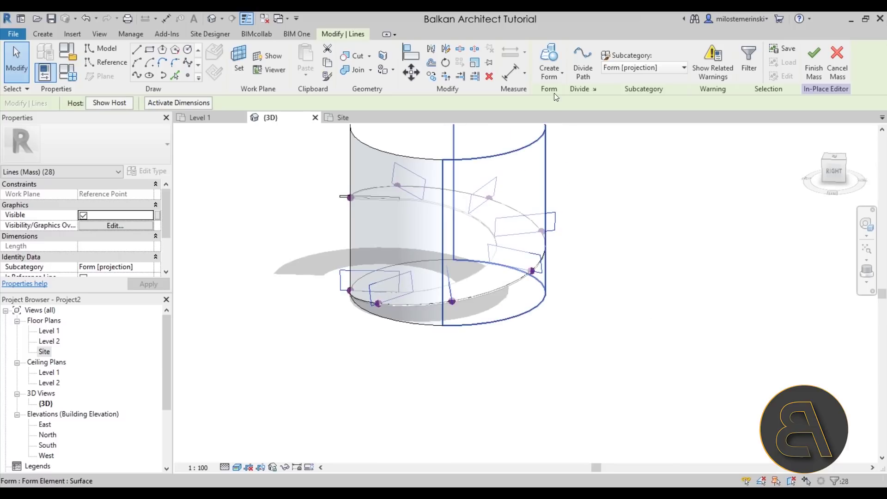
{"action": "left_click", "coordinate": [553, 78]}
{"action": "left_click", "coordinate": [556, 116]}
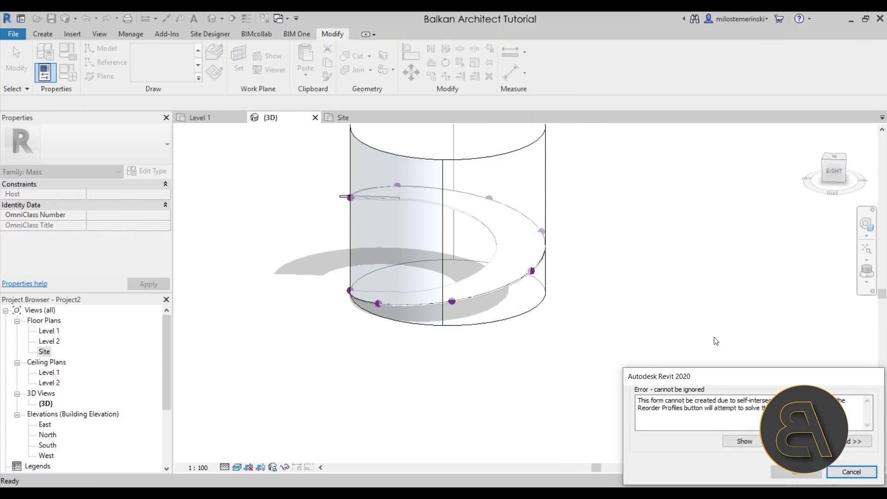
{"action": "left_click", "coordinate": [848, 472]}
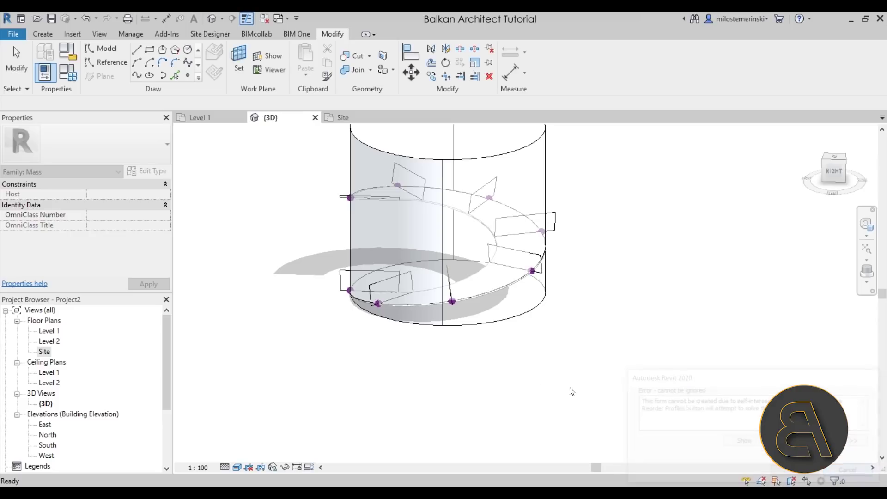
{"action": "middle_click_drag", "start_coordinate": [437, 389], "coordinate": [604, 332], "text": "shift"}
{"action": "middle_click_drag", "start_coordinate": [496, 315], "coordinate": [528, 380], "text": "shift"}
{"action": "left_click", "coordinate": [557, 301]}
{"action": "scroll", "coordinate": [489, 343], "scroll_direction": "up", "scroll_amount": 3}
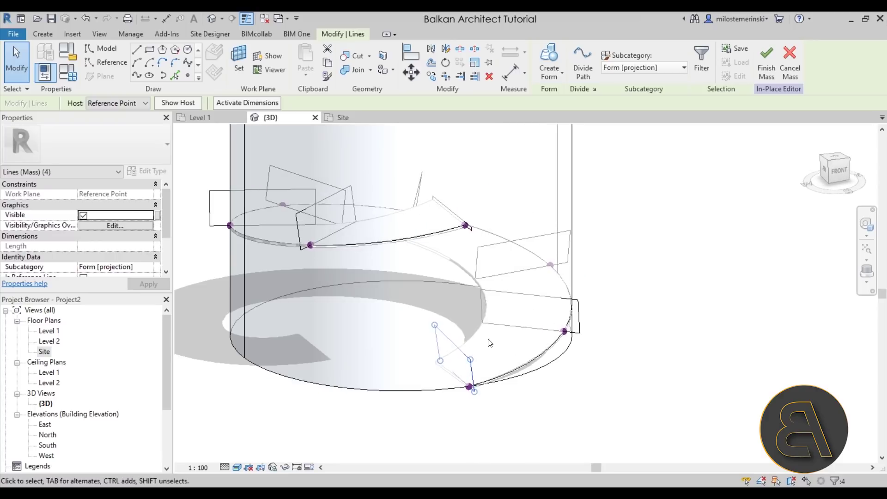
{"action": "left_click", "coordinate": [580, 332], "text": "ctrl"}
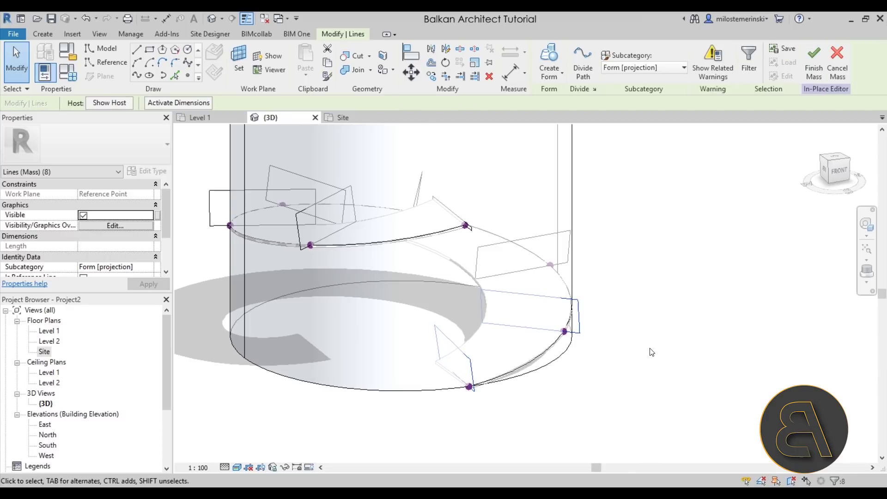
{"action": "left_click", "coordinate": [640, 358]}
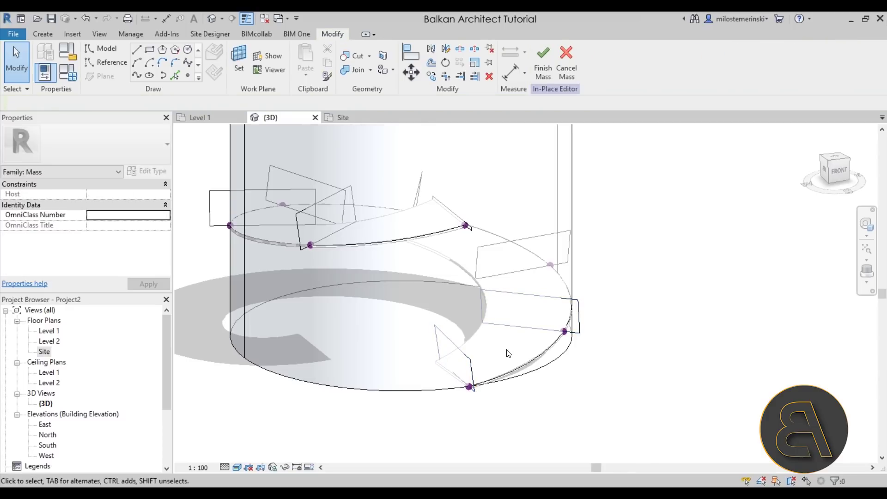
Create a void form from the four lowest rectangular profiles along the spline to cut the start of the ramp.
{"action": "left_click", "coordinate": [473, 367]}
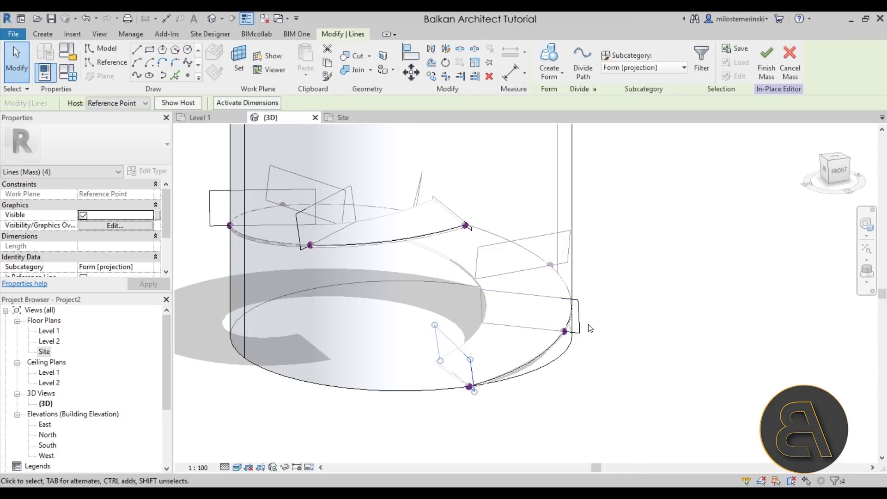
{"action": "left_click", "coordinate": [579, 329], "text": "ctrl"}
{"action": "left_click", "coordinate": [561, 262], "text": "ctrl"}
{"action": "left_click", "coordinate": [421, 180], "text": "ctrl"}
{"action": "middle_click_drag", "start_coordinate": [421, 179], "coordinate": [498, 183], "text": "shift"}
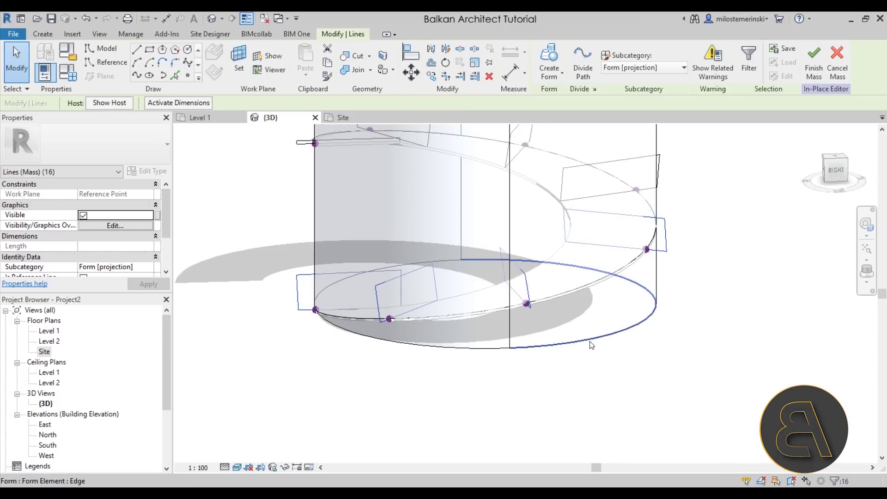
{"action": "left_click", "coordinate": [536, 78]}
{"action": "left_click", "coordinate": [553, 118]}
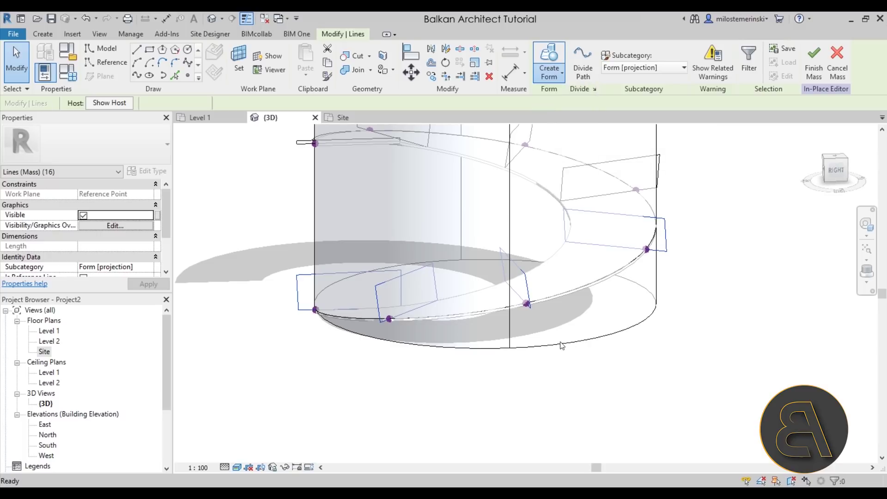
{"action": "middle_click_drag", "start_coordinate": [588, 354], "coordinate": [515, 356], "text": "shift"}
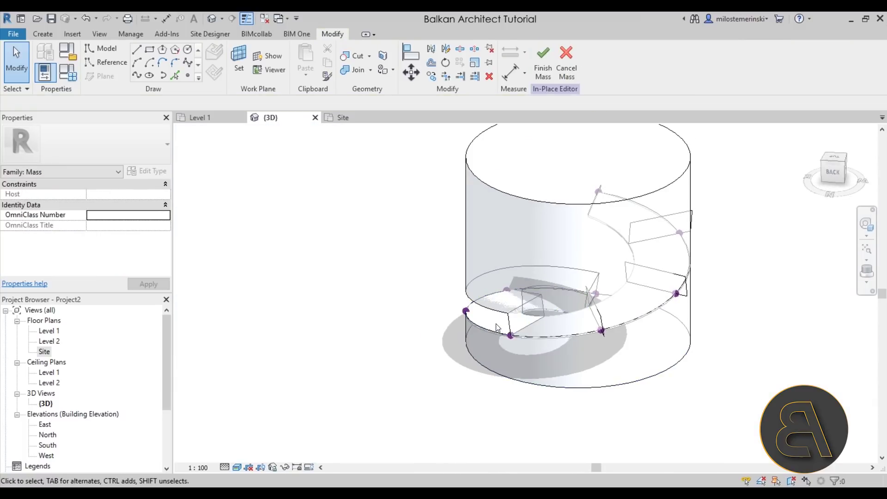
Create a void form between the existing void's upper end face and the next rectangular profile along the spline.
{"action": "key", "text": "Tab"}
{"action": "key", "text": "Tab"}
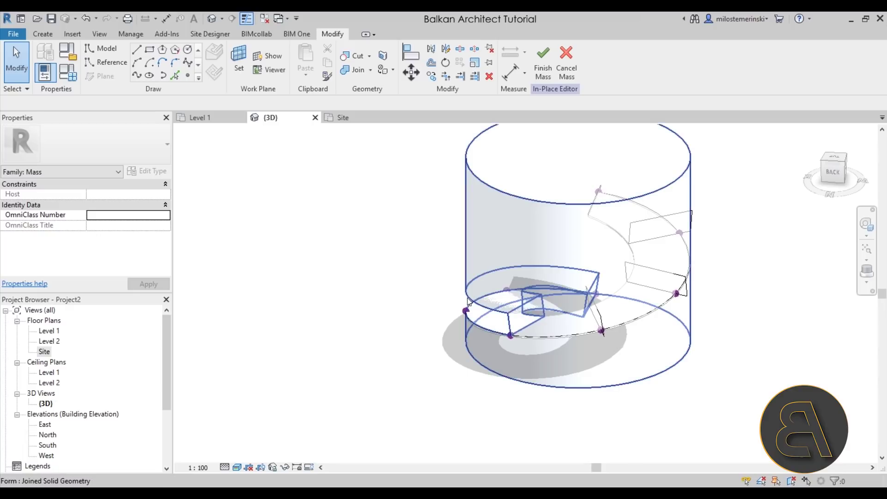
{"action": "left_click", "coordinate": [468, 301]}
{"action": "middle_click_drag", "start_coordinate": [590, 434], "coordinate": [544, 350], "text": "shift"}
{"action": "scroll", "coordinate": [514, 320], "scroll_direction": "up", "scroll_amount": 2}
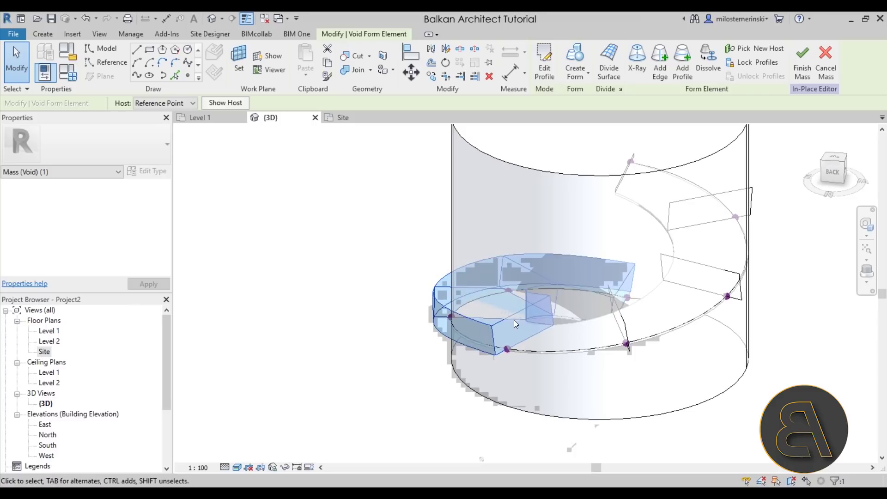
{"action": "key", "text": "Tab"}
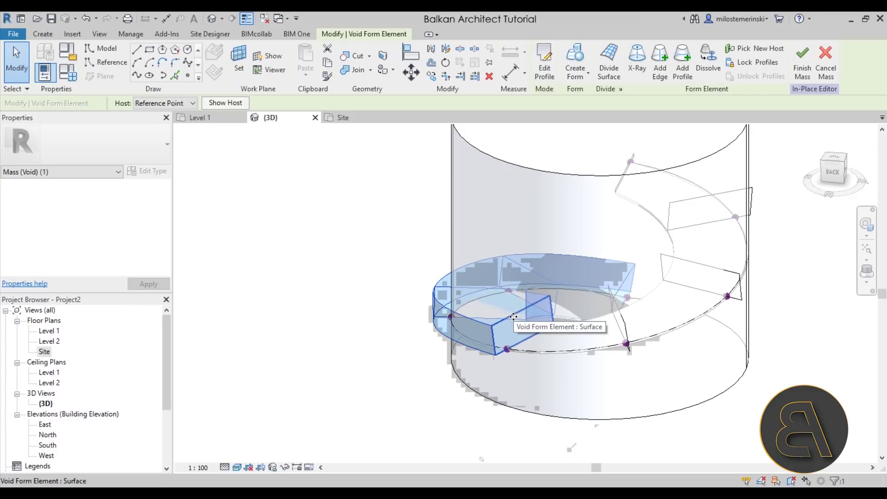
{"action": "left_click", "coordinate": [514, 317]}
{"action": "middle_click_drag", "start_coordinate": [564, 390], "coordinate": [653, 314], "text": "shift"}
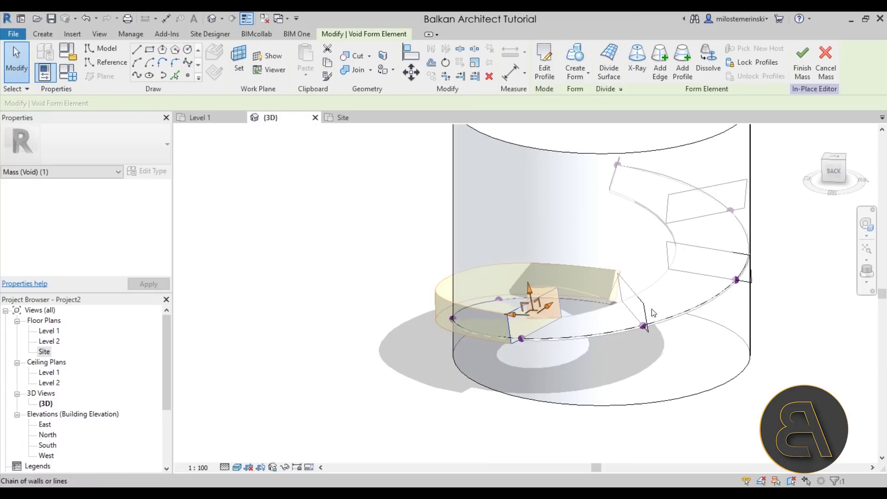
{"action": "left_click", "coordinate": [645, 312]}
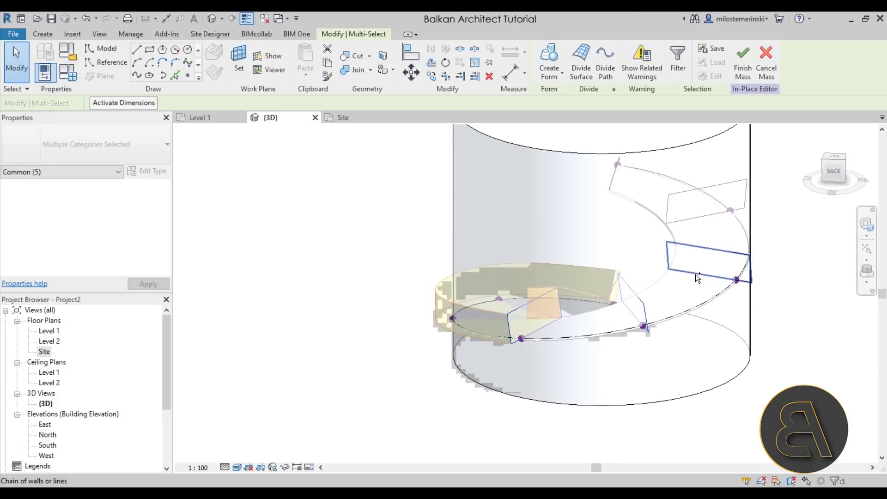
{"action": "left_click", "coordinate": [553, 79]}
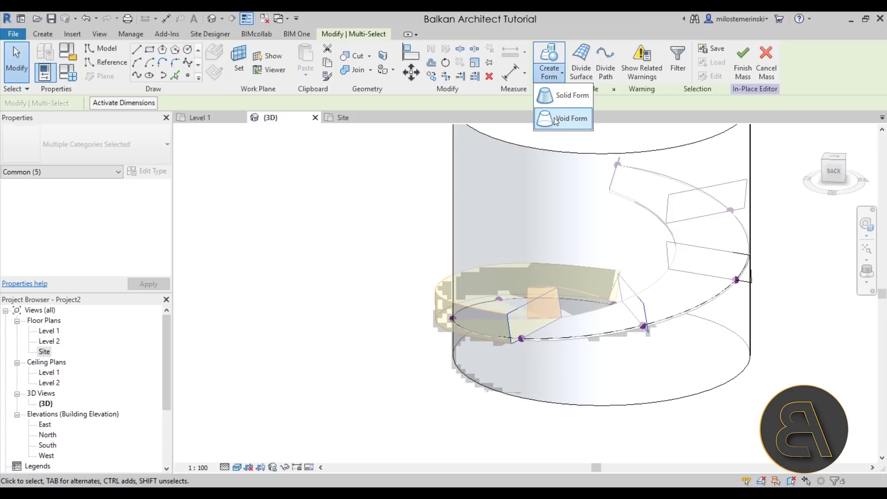
{"action": "left_click", "coordinate": [553, 117]}
Continue the ramp cut with a void form from the newest void's end face through the next two rectangular profiles.
{"action": "middle_click_drag", "start_coordinate": [734, 429], "coordinate": [517, 411], "text": "shift"}
{"action": "key", "text": "Tab"}
{"action": "key", "text": "Tab"}
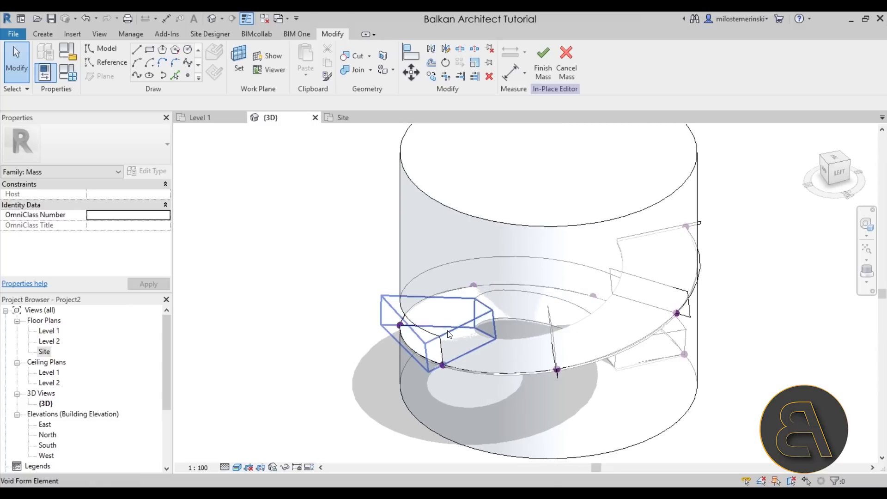
{"action": "key", "text": "Tab"}
{"action": "key", "text": "Tab"}
{"action": "key", "text": "Tab"}
{"action": "left_click", "coordinate": [448, 331]}
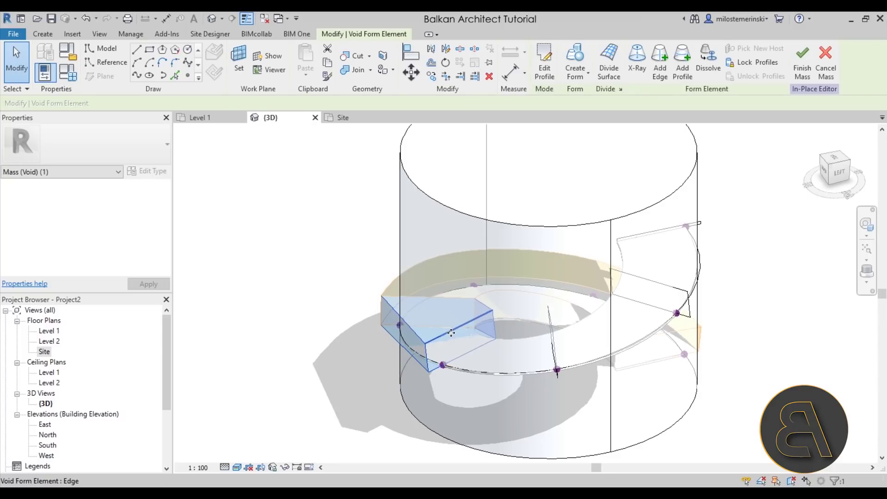
{"action": "left_click", "coordinate": [451, 331]}
{"action": "middle_click_drag", "start_coordinate": [450, 332], "coordinate": [695, 271], "text": "shift"}
{"action": "left_click", "coordinate": [694, 271], "text": "ctrl"}
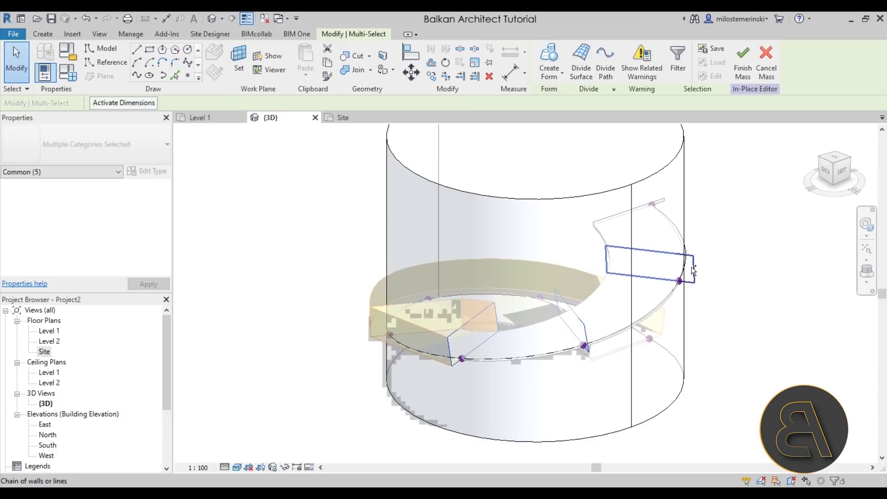
{"action": "left_click", "coordinate": [546, 76]}
{"action": "left_click", "coordinate": [547, 129]}
Try to create a void form from the last void's end face to the thin rectangle at the ramp's upper end.
{"action": "middle_click_drag", "start_coordinate": [748, 336], "coordinate": [592, 336], "text": "shift"}
{"action": "scroll", "coordinate": [476, 351], "scroll_direction": "up", "scroll_amount": 3}
{"action": "middle_click_drag", "start_coordinate": [476, 351], "coordinate": [380, 381], "text": "shift"}
{"action": "scroll", "coordinate": [434, 303], "scroll_direction": "down", "scroll_amount": 4}
{"action": "middle_click_drag", "start_coordinate": [433, 303], "coordinate": [436, 316], "text": "shift"}
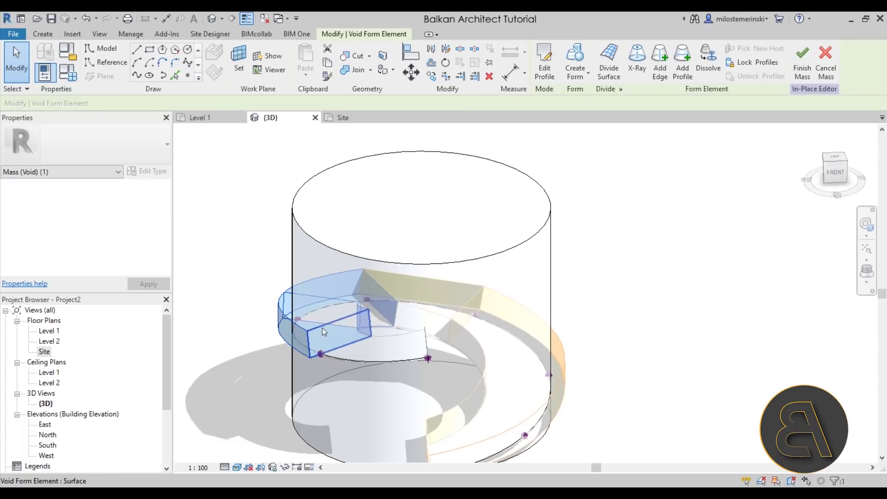
{"action": "left_click", "coordinate": [322, 328]}
{"action": "middle_click_drag", "start_coordinate": [397, 363], "coordinate": [443, 354], "text": "shift"}
{"action": "scroll", "coordinate": [480, 324], "scroll_direction": "up", "scroll_amount": 2}
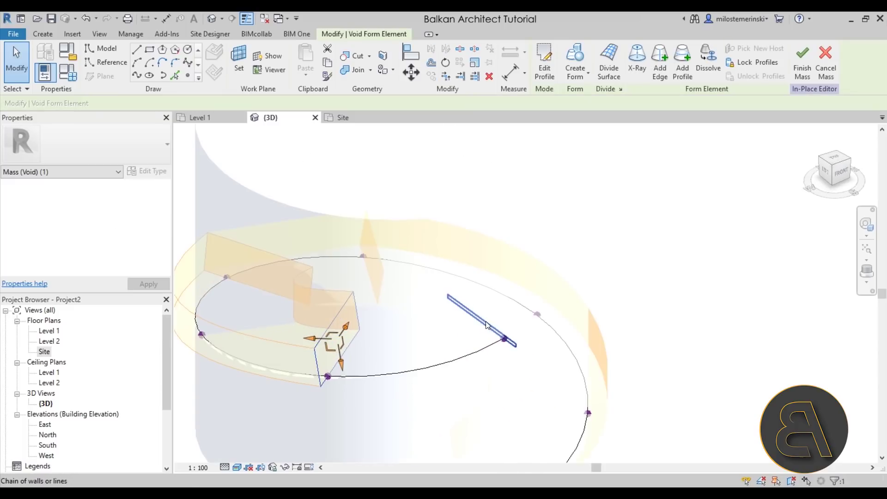
{"action": "key", "text": "Tab"}
{"action": "left_click", "coordinate": [489, 320]}
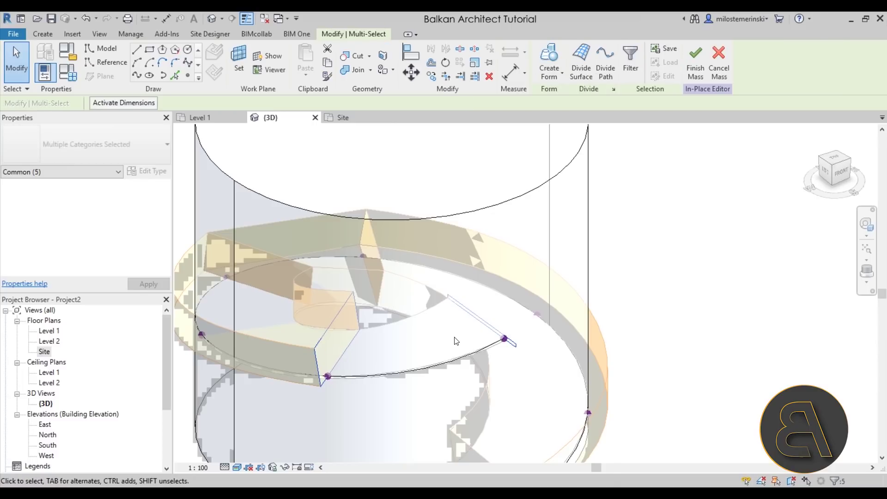
{"action": "left_click", "coordinate": [564, 80]}
{"action": "left_click", "coordinate": [548, 119]}
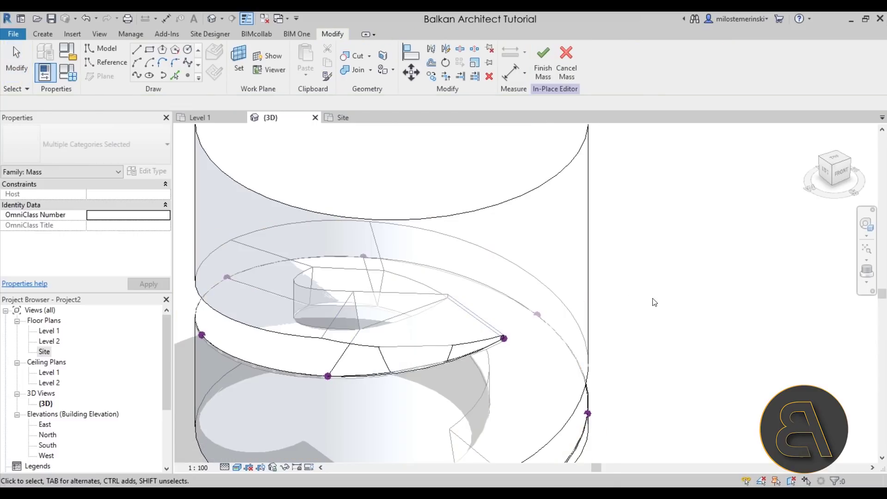
Undo the last void form at the ramp's upper end.
{"action": "left_click", "coordinate": [654, 302]}
{"action": "mouse_move", "coordinate": [647, 342]}
{"action": "middle_mouse_down", "text": "shift"}
{"action": "mouse_move", "coordinate": [702, 257]}
{"action": "mouse_move", "coordinate": [735, 297]}
{"action": "mouse_move", "coordinate": [685, 288]}
{"action": "mouse_move", "coordinate": [689, 281]}
{"action": "mouse_move", "coordinate": [594, 306]}
{"action": "mouse_move", "coordinate": [595, 349]}
{"action": "mouse_move", "coordinate": [557, 358]}
{"action": "middle_mouse_up", "text": "shift"}
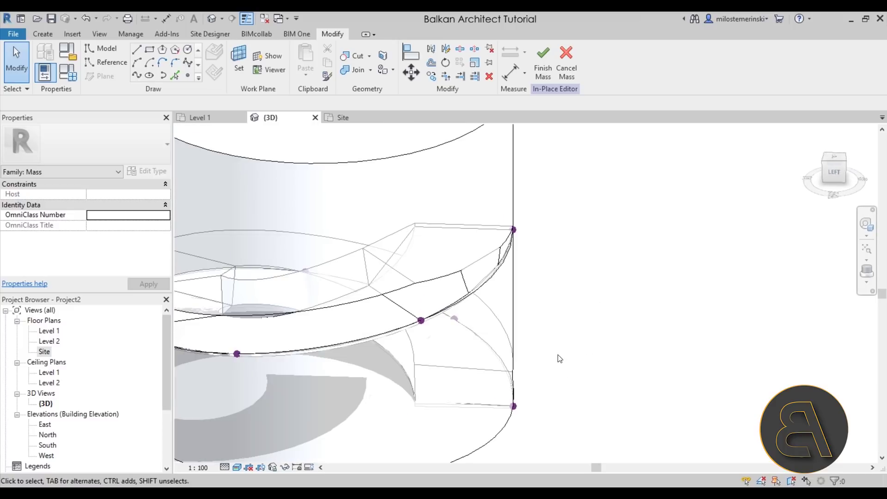
{"action": "left_click", "coordinate": [86, 19]}
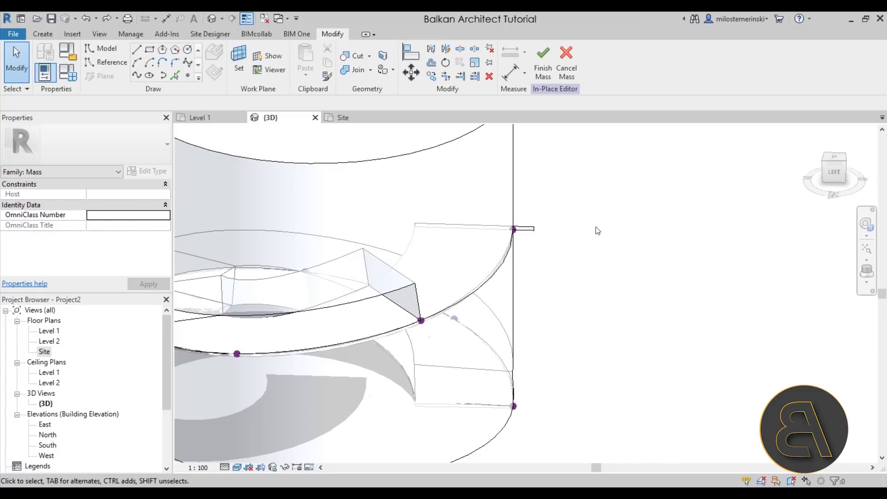
{"action": "key", "text": "Tab"}
{"action": "key", "text": "Tab"}
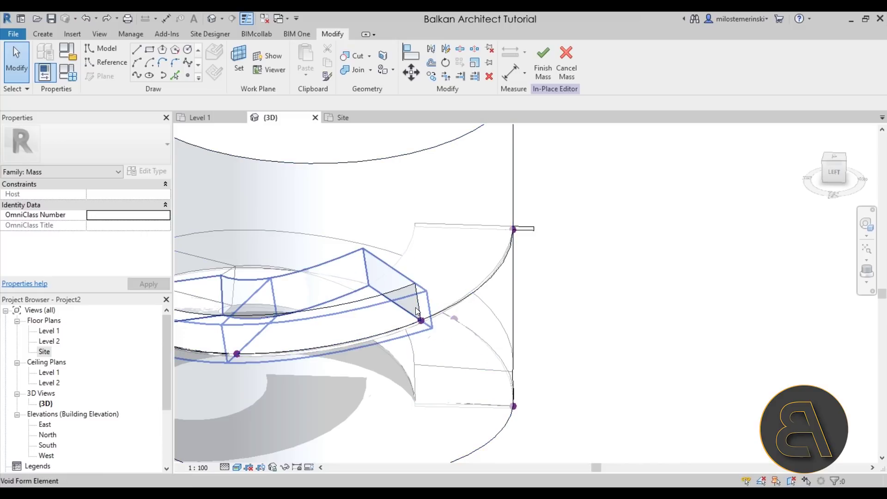
{"action": "left_click", "coordinate": [417, 312]}
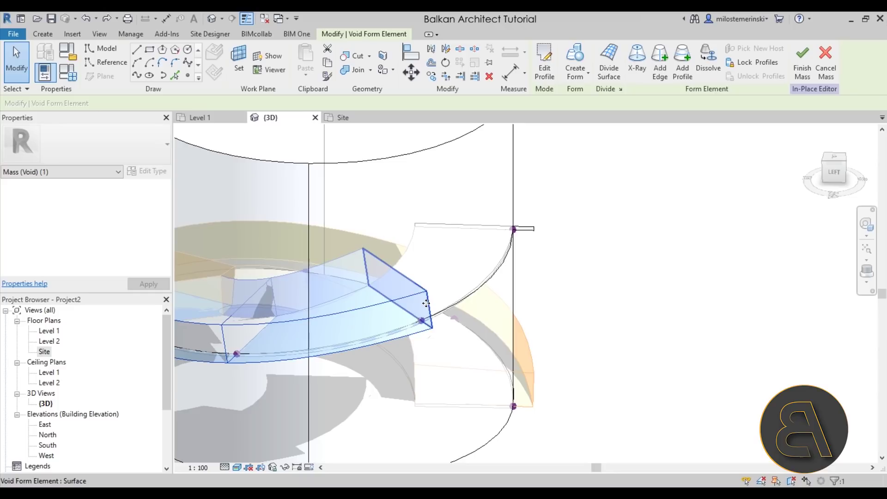
{"action": "left_click", "coordinate": [427, 307]}
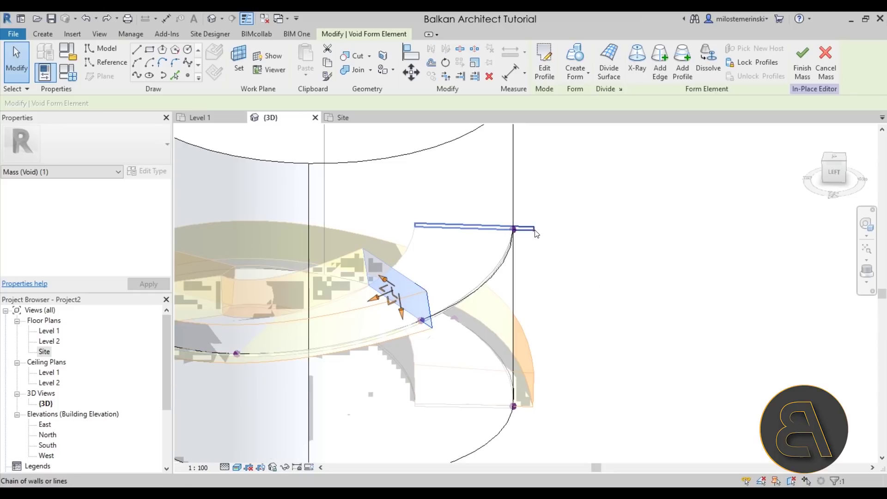
{"action": "mouse_move", "coordinate": [429, 312]}
{"action": "middle_mouse_down", "text": "shift"}
{"action": "mouse_move", "coordinate": [457, 295]}
{"action": "mouse_move", "coordinate": [436, 301]}
{"action": "middle_mouse_up", "text": "shift"}
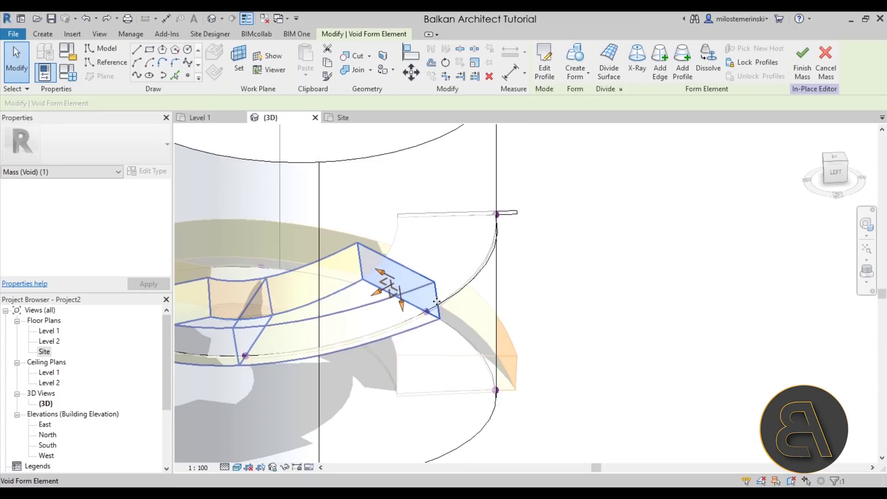
{"action": "scroll", "coordinate": [509, 213], "scroll_direction": "up", "scroll_amount": 3}
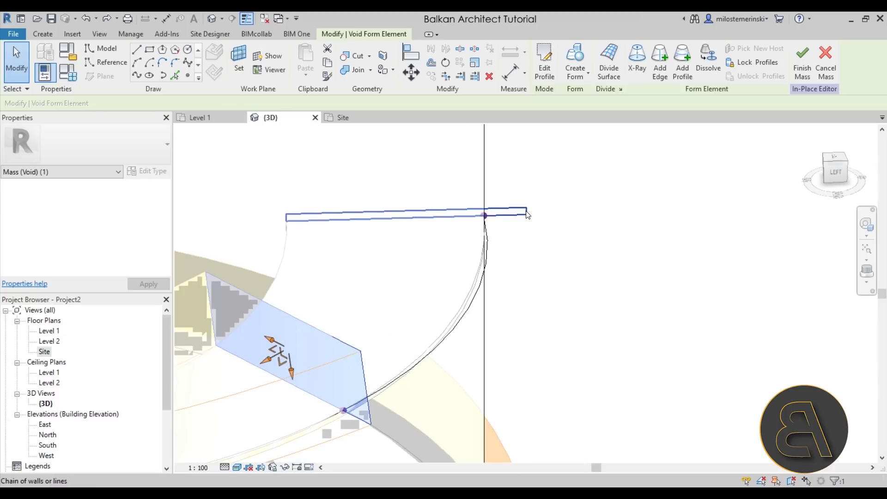
Move the outer short edge of the thin upper-end rectangle farther outward from the cylinder's face.
{"action": "left_click", "coordinate": [527, 212]}
{"action": "left_click", "coordinate": [530, 222]}
{"action": "key", "text": "Tab"}
{"action": "left_click_drag", "start_coordinate": [527, 213], "coordinate": [587, 212]}
{"action": "left_click", "coordinate": [580, 258]}
{"action": "scroll", "coordinate": [574, 252], "scroll_direction": "down", "scroll_amount": 3}
Create a void form from the last void's end face to the thin rectangle to finish the ramp cut's upper end.
{"action": "key", "text": "Tab"}
{"action": "left_click", "coordinate": [562, 229]}
{"action": "middle_click_drag", "start_coordinate": [572, 298], "coordinate": [555, 301], "text": "shift"}
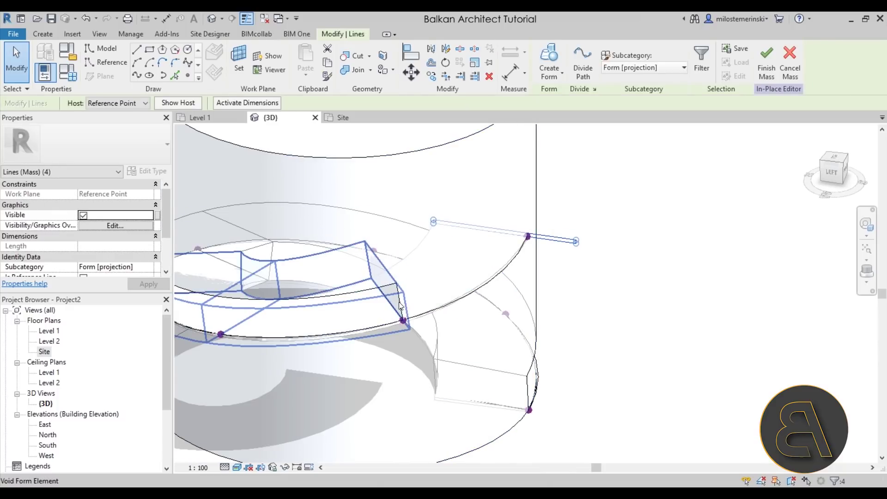
{"action": "left_click", "coordinate": [400, 306]}
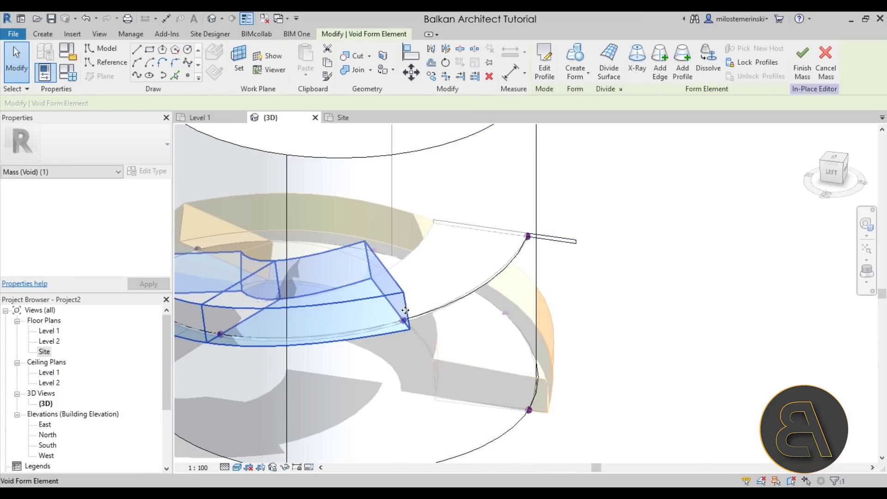
{"action": "left_click", "coordinate": [405, 310]}
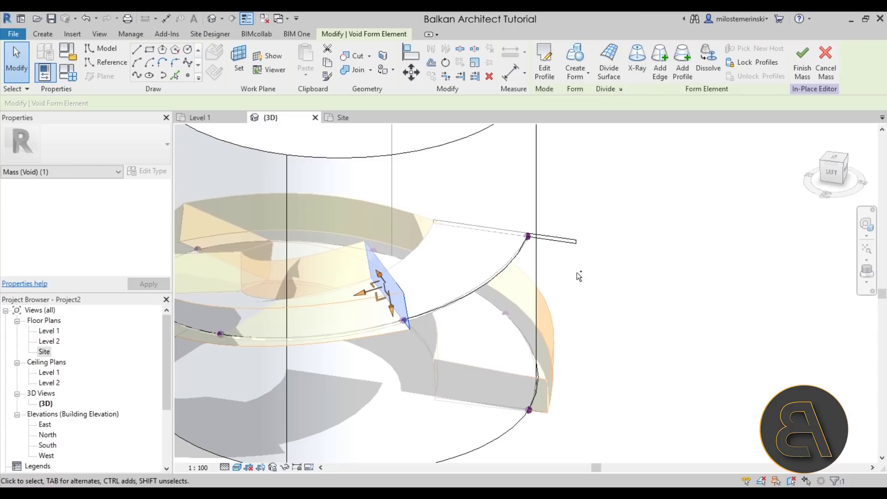
{"action": "left_click", "coordinate": [571, 243], "text": "ctrl"}
{"action": "left_click", "coordinate": [553, 79]}
{"action": "left_click", "coordinate": [539, 120]}
{"action": "middle_click_drag", "start_coordinate": [600, 282], "coordinate": [626, 317], "text": "shift"}
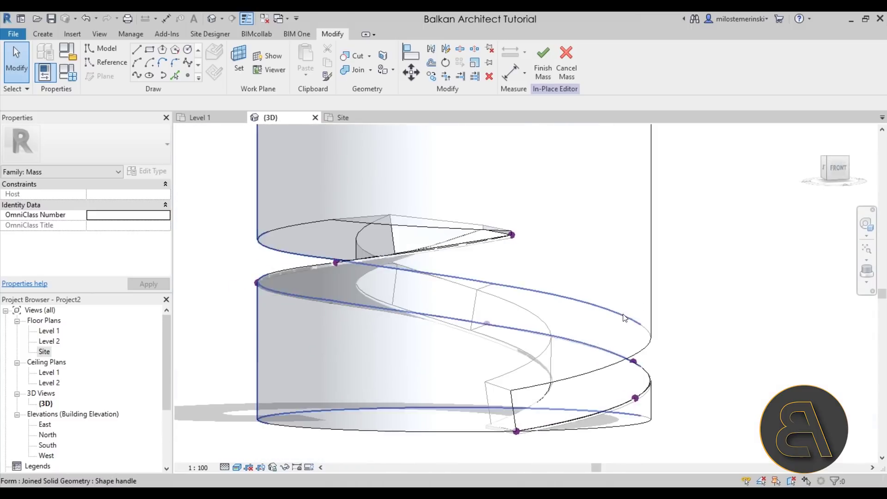
{"action": "middle_click_drag", "start_coordinate": [506, 257], "coordinate": [603, 356], "text": "shift"}
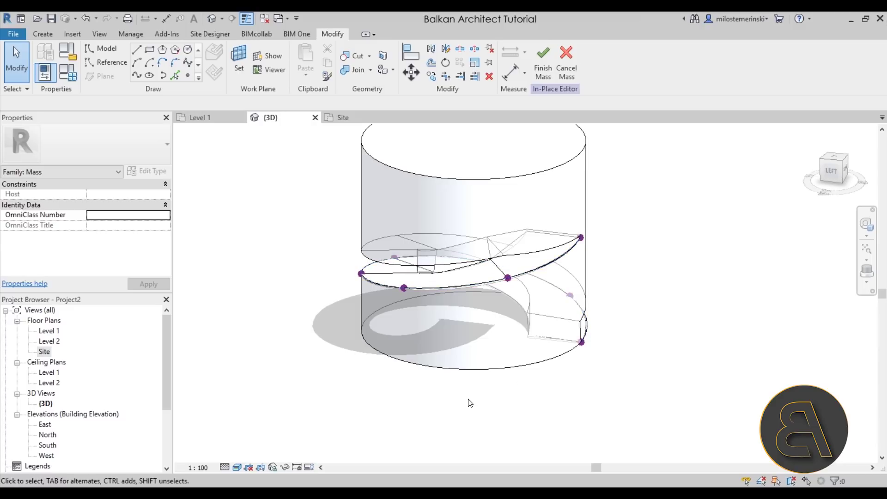
{"action": "middle_click_drag", "start_coordinate": [548, 366], "coordinate": [562, 368], "text": "shift"}
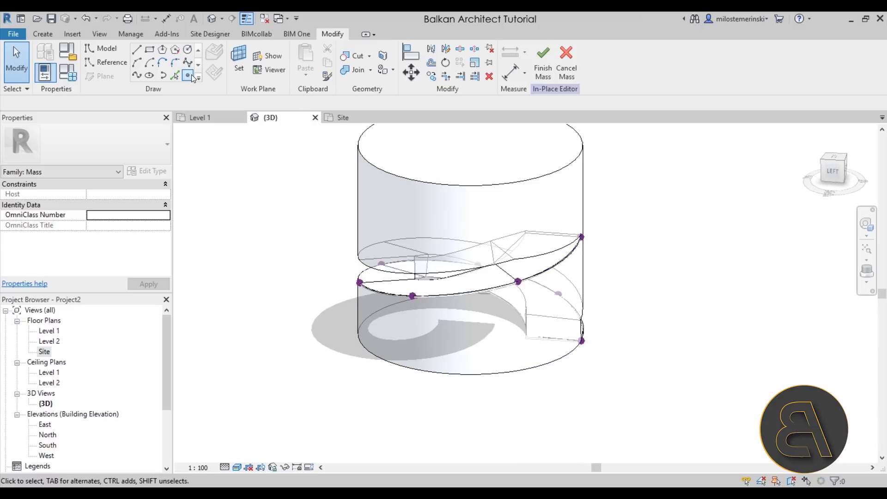
Place a reference point at the midpoint of the cylinder's bottom edge segment beside the start of the ramp.
{"action": "left_click", "coordinate": [191, 74]}
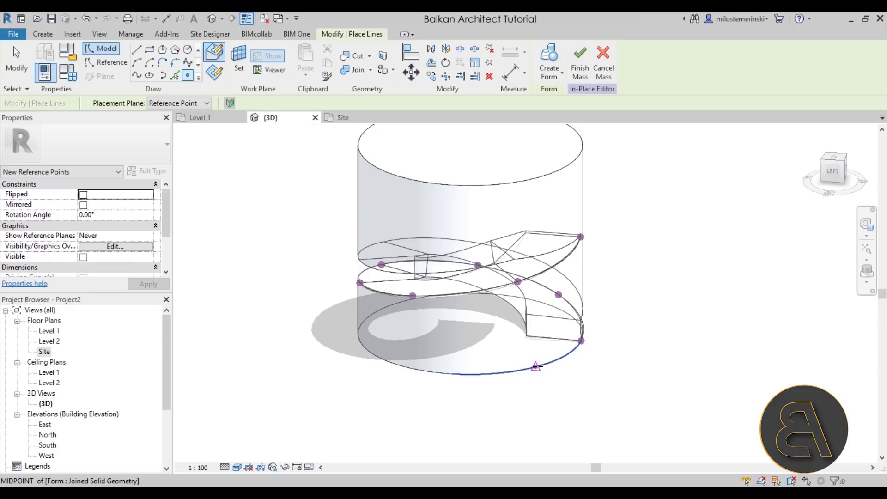
{"action": "left_click", "coordinate": [535, 367]}
{"action": "key", "text": "Escape"}
{"action": "key", "text": "Escape"}
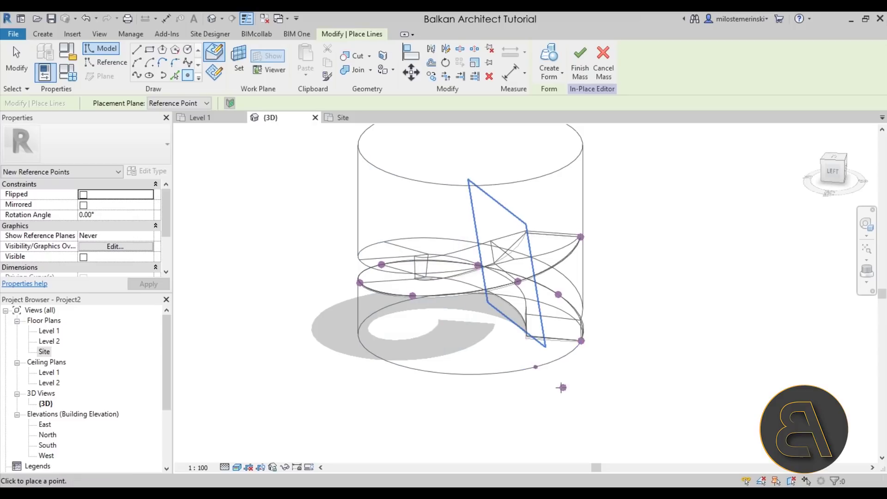
Draw a thin rectangle about 4.3 by 0.2 inward from the new reference point, using that point's plane as work plane.
{"action": "left_click", "coordinate": [140, 56]}
{"action": "scroll", "coordinate": [538, 405], "scroll_direction": "up", "scroll_amount": 3}
{"action": "middle_click_drag", "start_coordinate": [541, 403], "coordinate": [585, 380], "text": "shift"}
{"action": "left_click", "coordinate": [149, 50]}
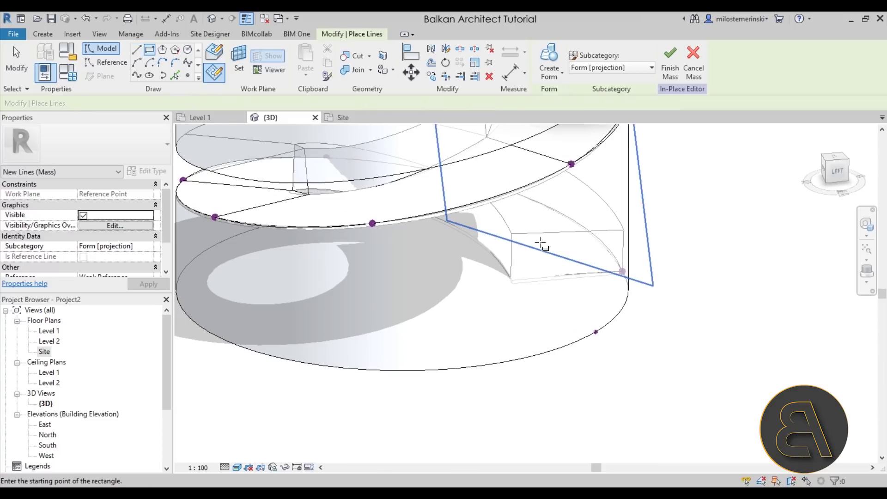
{"action": "left_click", "coordinate": [236, 59]}
{"action": "left_click", "coordinate": [596, 331]}
{"action": "left_click", "coordinate": [595, 331]}
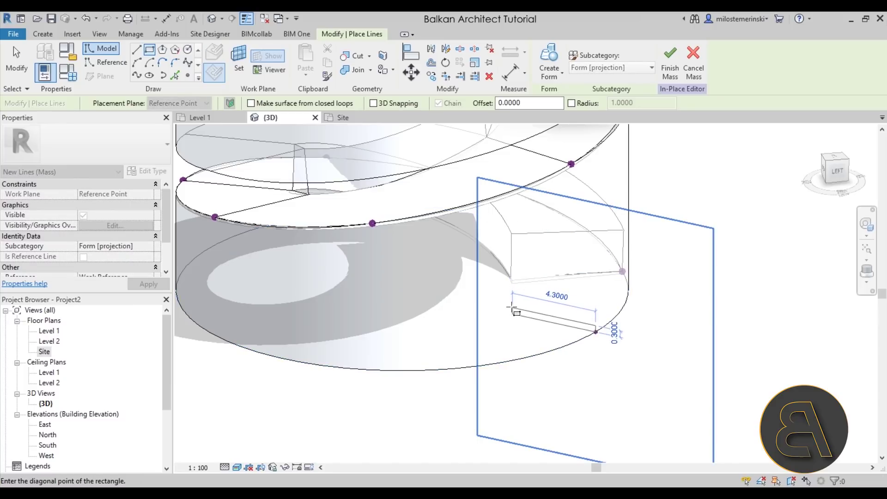
{"action": "left_click", "coordinate": [513, 311]}
{"action": "scroll", "coordinate": [595, 331], "scroll_direction": "up", "scroll_amount": 3}
{"action": "key", "text": "Escape"}
{"action": "key", "text": "Escape"}
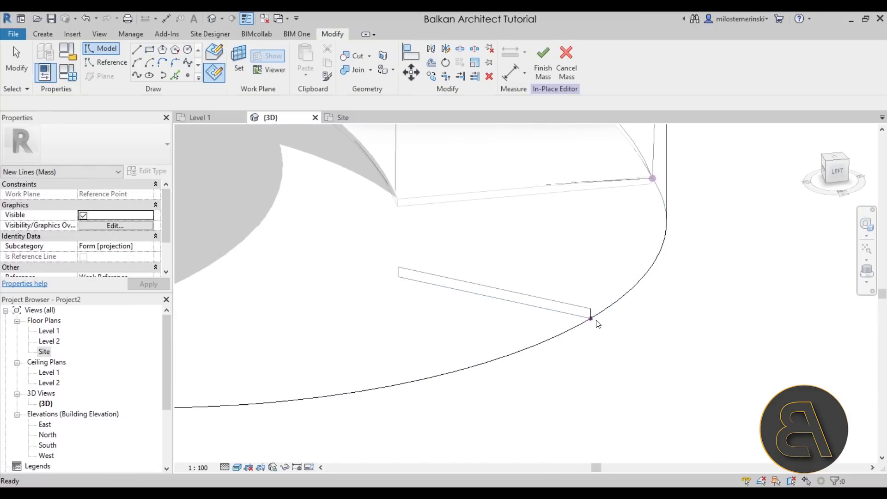
Stretch the thin rectangle's outer short edge outward past the cylinder's face, making the rectangle about 7.1 long.
{"action": "left_click_drag", "start_coordinate": [591, 318], "coordinate": [674, 337]}
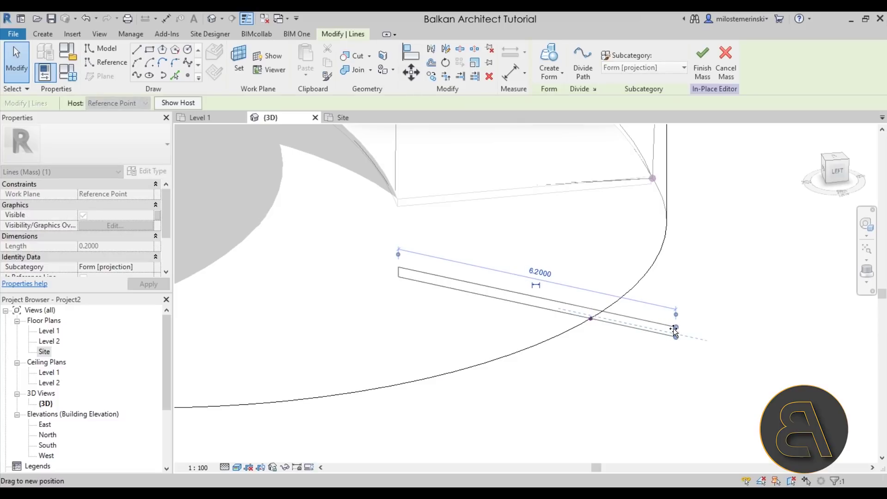
{"action": "scroll", "coordinate": [674, 335], "scroll_direction": "up", "scroll_amount": 3}
{"action": "left_click", "coordinate": [689, 332]}
{"action": "key", "text": "Tab"}
{"action": "key", "text": "Tab"}
{"action": "left_click_drag", "start_coordinate": [678, 332], "coordinate": [829, 365]}
{"action": "scroll", "coordinate": [593, 316], "scroll_direction": "down", "scroll_amount": 6}
{"action": "left_click", "coordinate": [730, 366]}
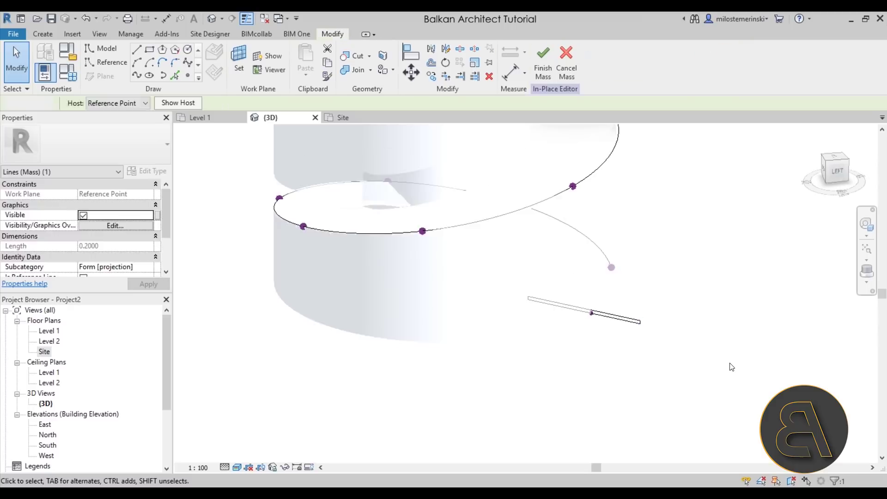
Create a void form between the existing void's lower end face and the thin rectangle at the cylinder's base.
{"action": "middle_click_drag", "start_coordinate": [730, 367], "coordinate": [643, 368], "text": "shift"}
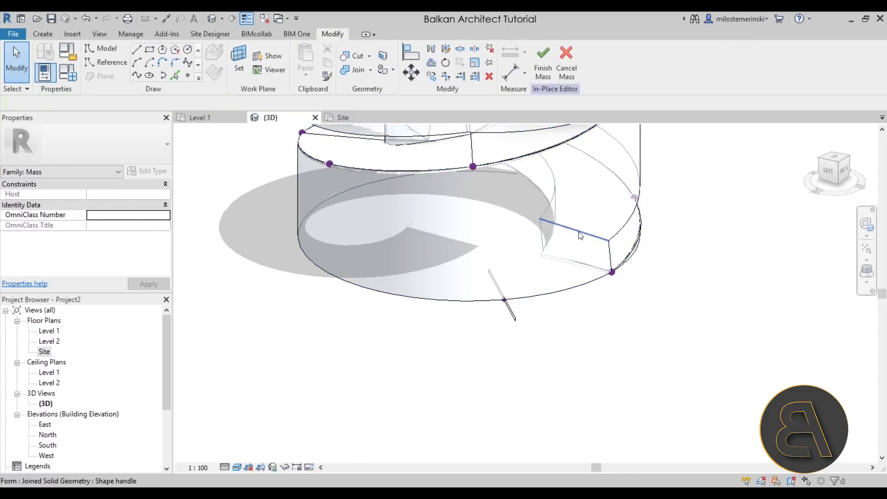
{"action": "left_click", "coordinate": [582, 250]}
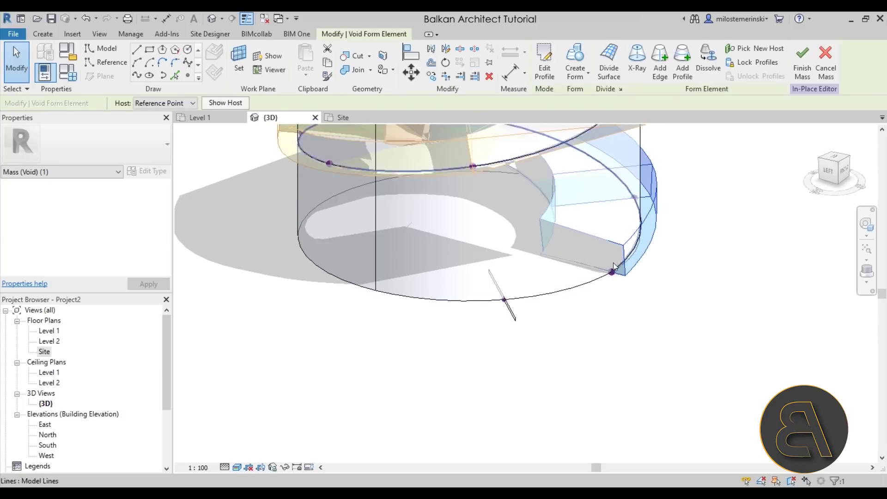
{"action": "left_click", "coordinate": [606, 241]}
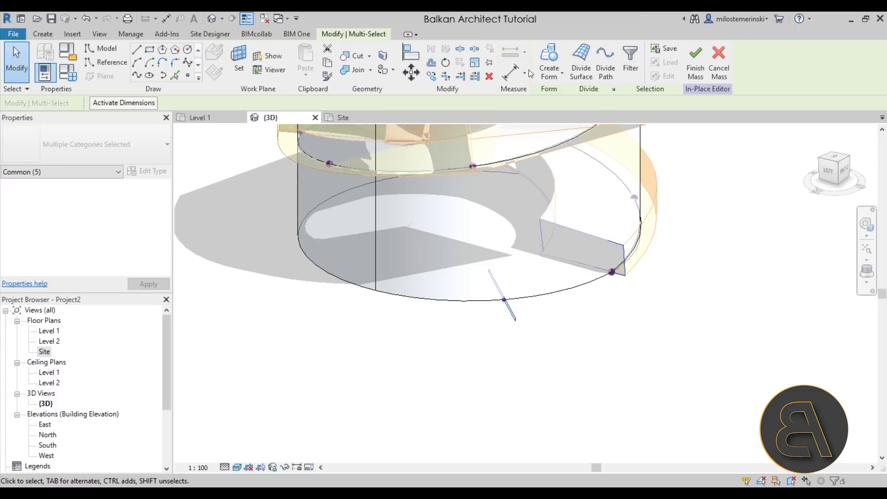
{"action": "left_click", "coordinate": [558, 76]}
{"action": "left_click", "coordinate": [557, 119]}
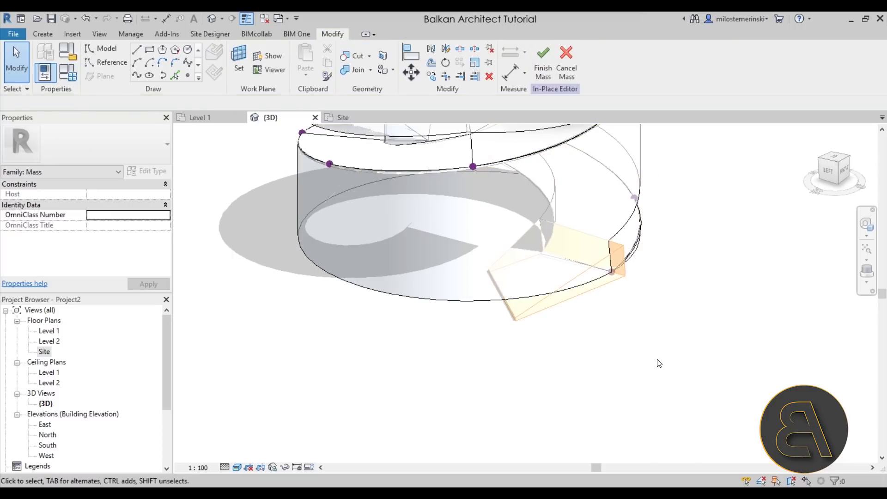
Try to cut the cylinder with the new lower void form, and undo the cut and the form.
{"action": "middle_click_drag", "start_coordinate": [606, 333], "coordinate": [578, 326], "text": "shift"}
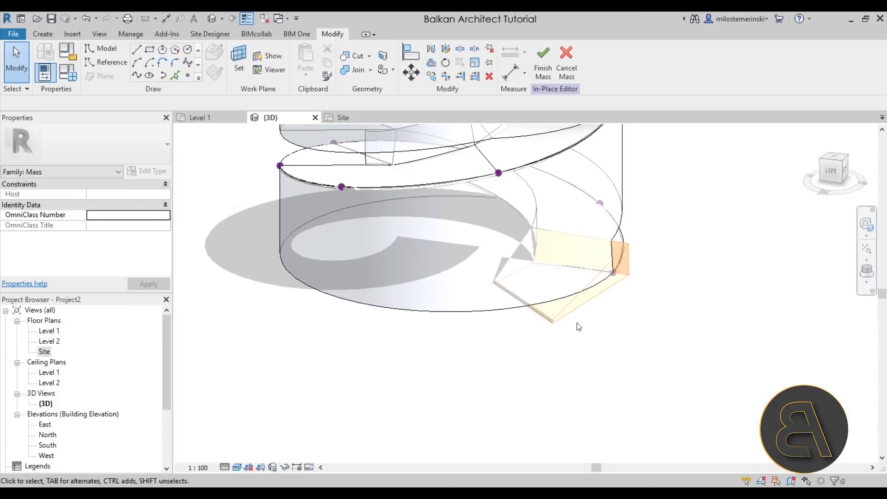
{"action": "left_click", "coordinate": [369, 56]}
{"action": "left_click", "coordinate": [370, 75]}
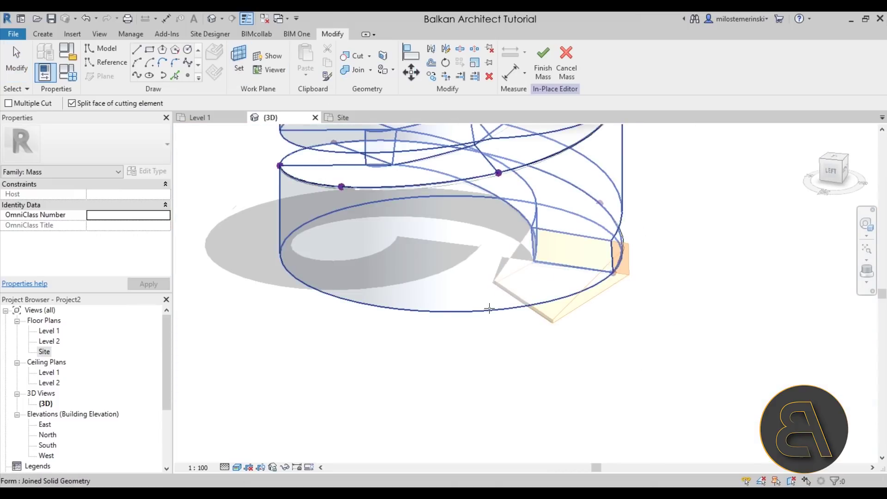
{"action": "left_click", "coordinate": [489, 309]}
{"action": "left_click", "coordinate": [538, 314]}
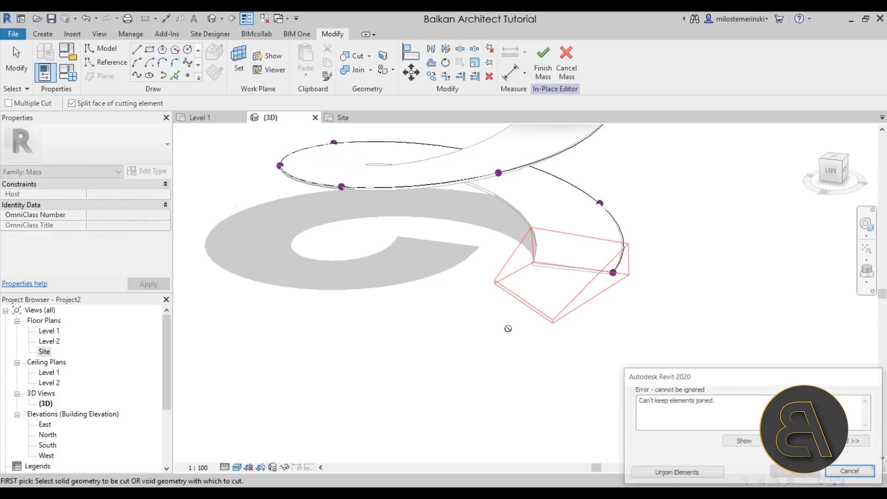
{"action": "left_click", "coordinate": [682, 473]}
{"action": "left_click", "coordinate": [493, 260]}
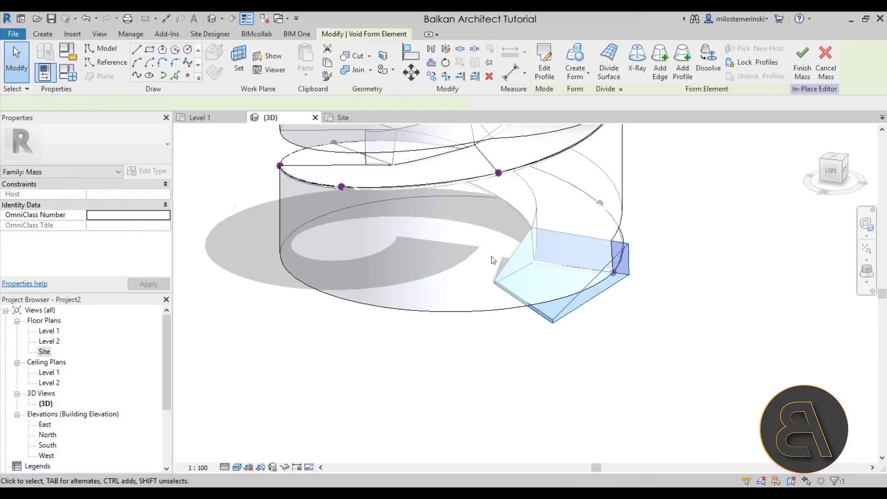
{"action": "left_click", "coordinate": [86, 18]}
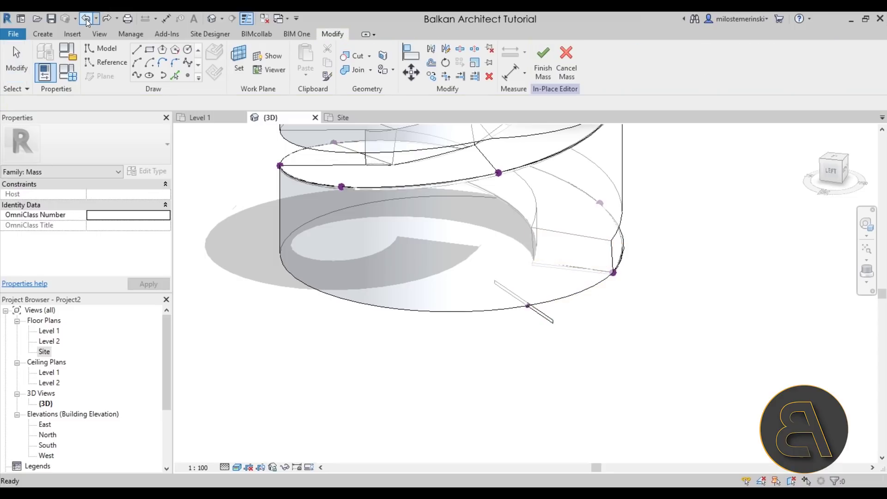
Move the thin rectangle's long bottom edge slightly below the cylinder's base.
{"action": "middle_click_drag", "start_coordinate": [458, 300], "coordinate": [636, 331], "text": "shift"}
{"action": "scroll", "coordinate": [636, 322], "scroll_direction": "up", "scroll_amount": 4}
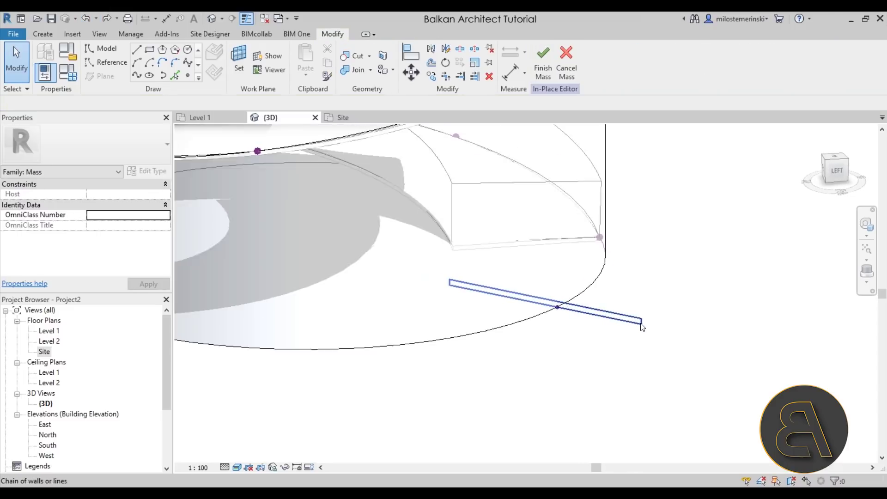
{"action": "scroll", "coordinate": [642, 327], "scroll_direction": "up", "scroll_amount": 3}
{"action": "left_click", "coordinate": [617, 316]}
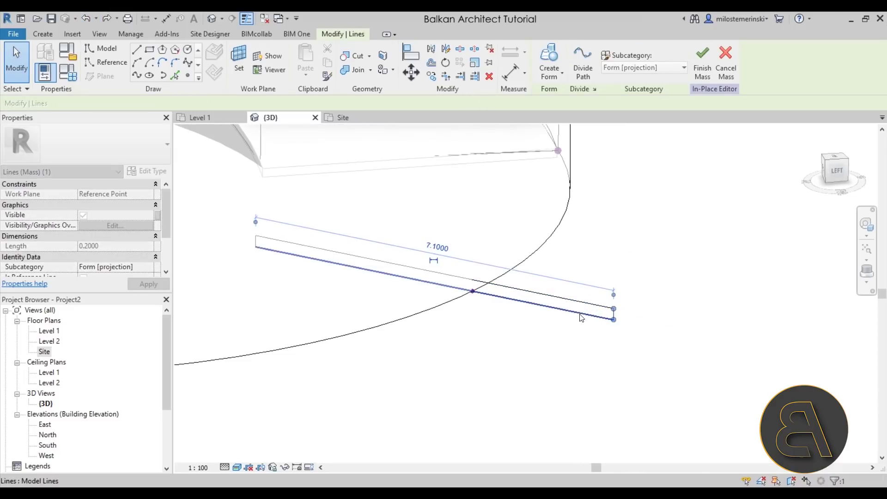
{"action": "left_click", "coordinate": [560, 337]}
{"action": "scroll", "coordinate": [529, 349], "scroll_direction": "down", "scroll_amount": 4}
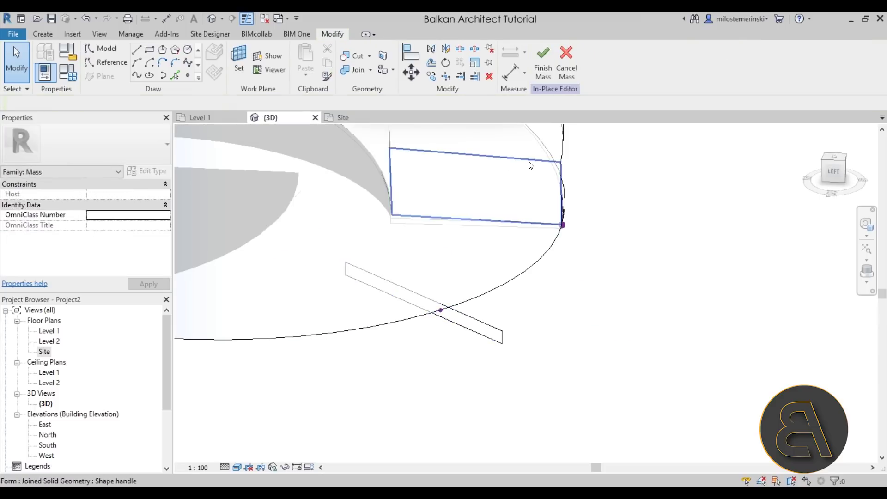
Create a void form from the existing void's lower end face to the adjusted rectangle at the start of the ramp.
{"action": "left_click", "coordinate": [597, 171]}
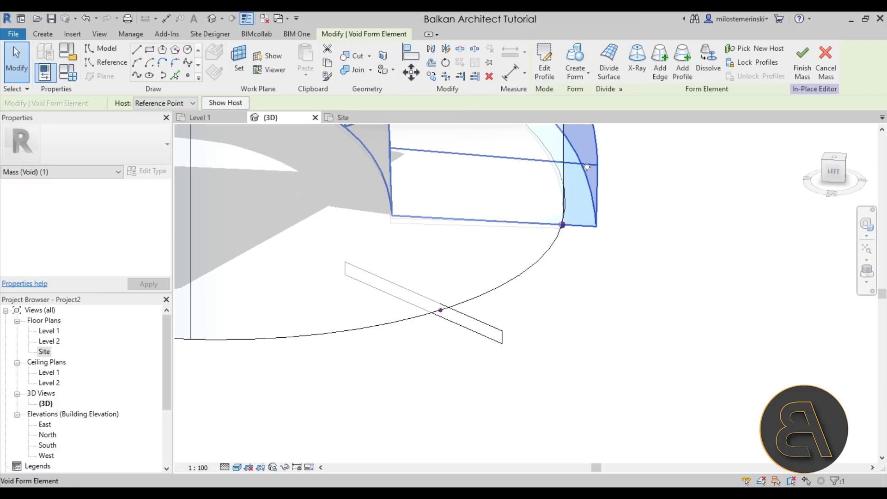
{"action": "key", "text": "Tab"}
{"action": "left_click", "coordinate": [503, 341], "text": "ctrl"}
{"action": "left_click", "coordinate": [553, 76]}
{"action": "left_click", "coordinate": [555, 120]}
Divide both curved side faces of the cylinder with Divide Surface.
{"action": "middle_click_drag", "start_coordinate": [583, 297], "coordinate": [697, 363], "text": "shift"}
{"action": "left_click", "coordinate": [577, 274]}
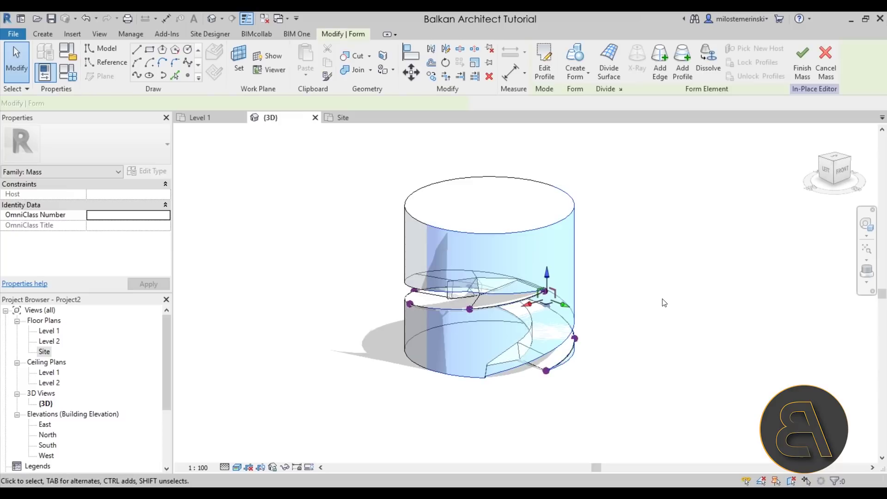
{"action": "middle_click_drag", "start_coordinate": [614, 287], "coordinate": [682, 288], "text": "shift"}
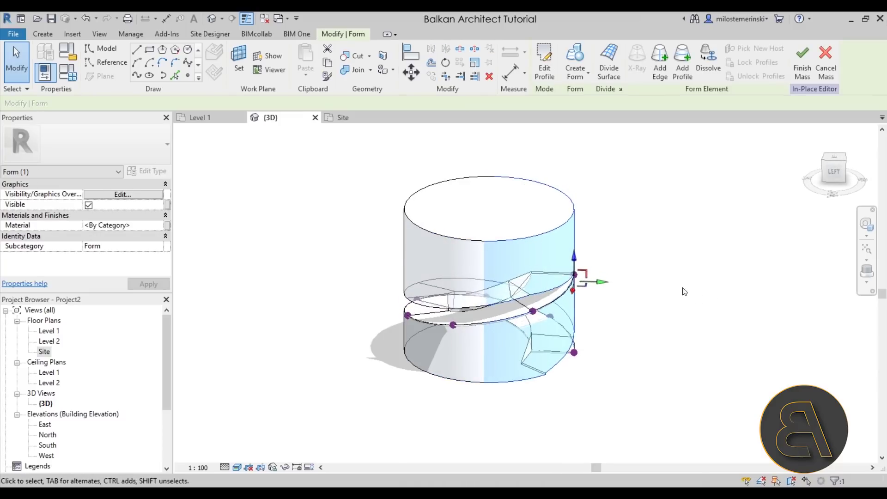
{"action": "left_click", "coordinate": [405, 248], "text": "ctrl"}
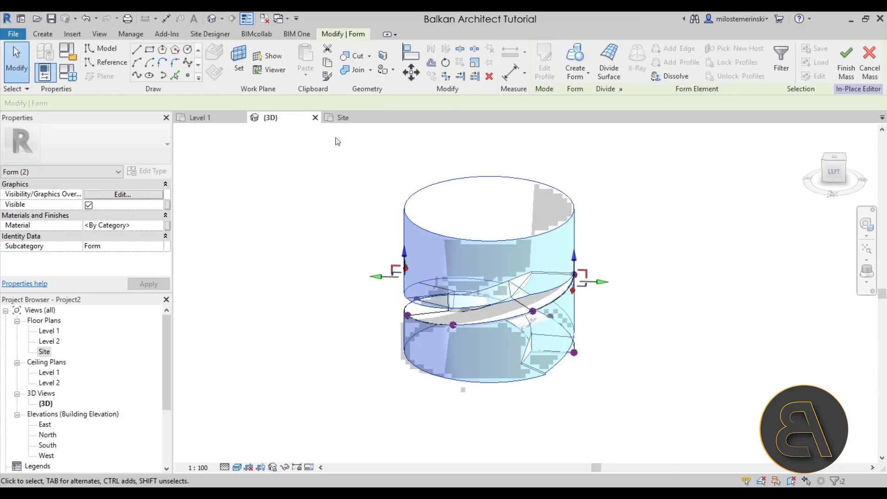
{"action": "left_click", "coordinate": [608, 74]}
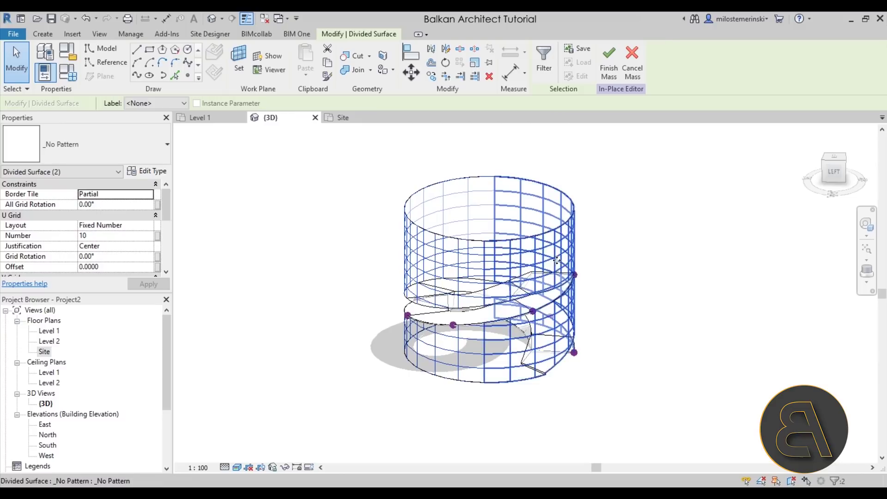
Apply the Rhomboid pattern to both divided surfaces.
{"action": "middle_click_drag", "start_coordinate": [644, 414], "coordinate": [526, 308], "text": "shift"}
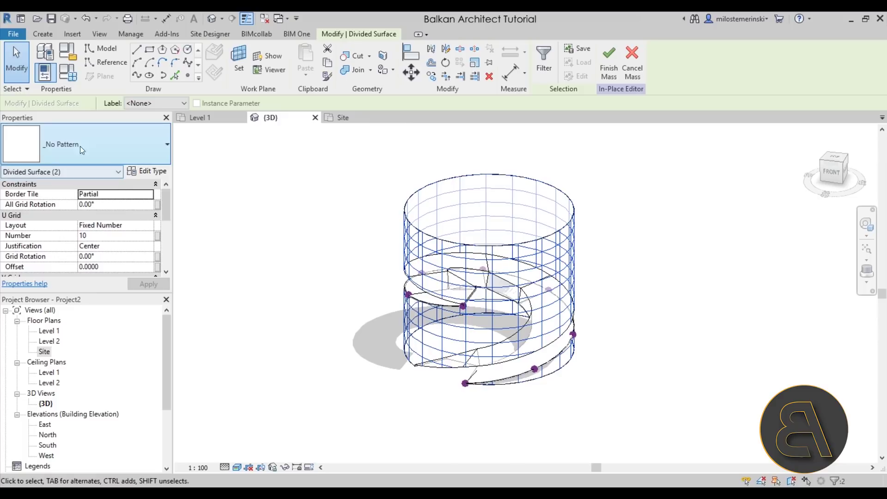
{"action": "left_click", "coordinate": [49, 143]}
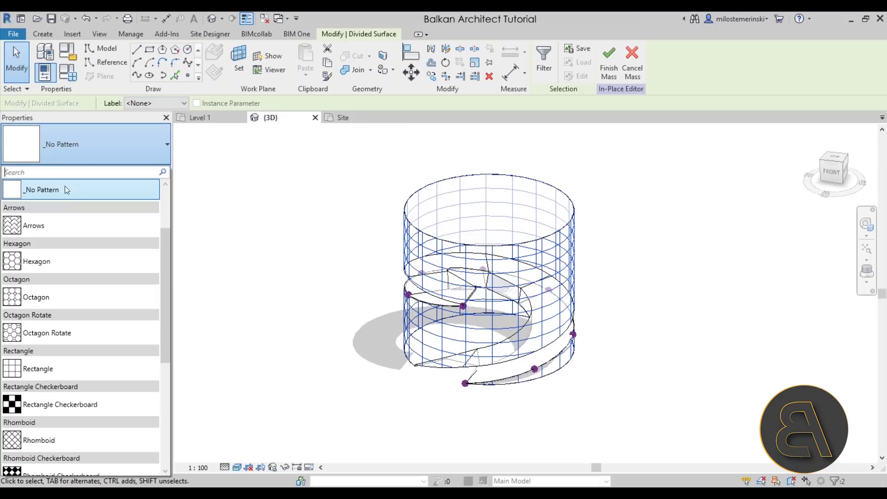
{"action": "left_click", "coordinate": [60, 437]}
Set both the U grid and V grid numbers of the divided surfaces to 15.
{"action": "middle_click_drag", "start_coordinate": [619, 368], "coordinate": [593, 317], "text": "shift"}
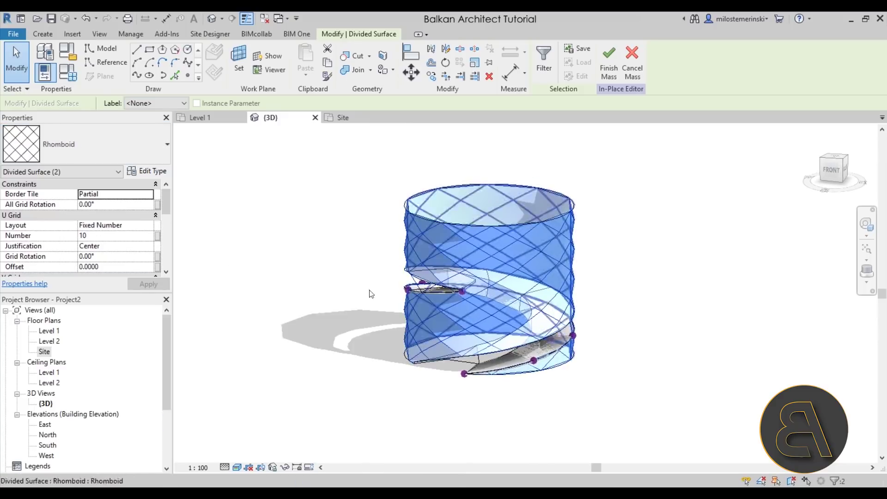
{"action": "left_click", "coordinate": [128, 234]}
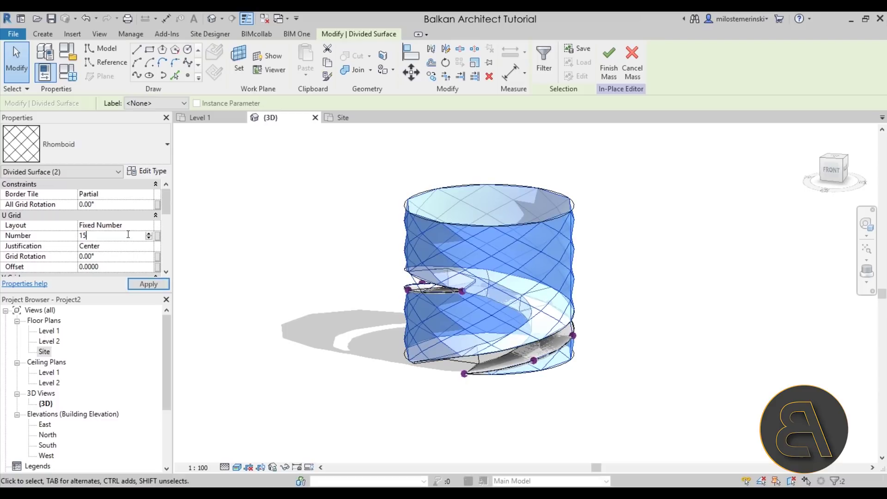
{"action": "type", "text": "15"}
{"action": "scroll", "coordinate": [138, 255], "scroll_direction": "down", "scroll_amount": 3}
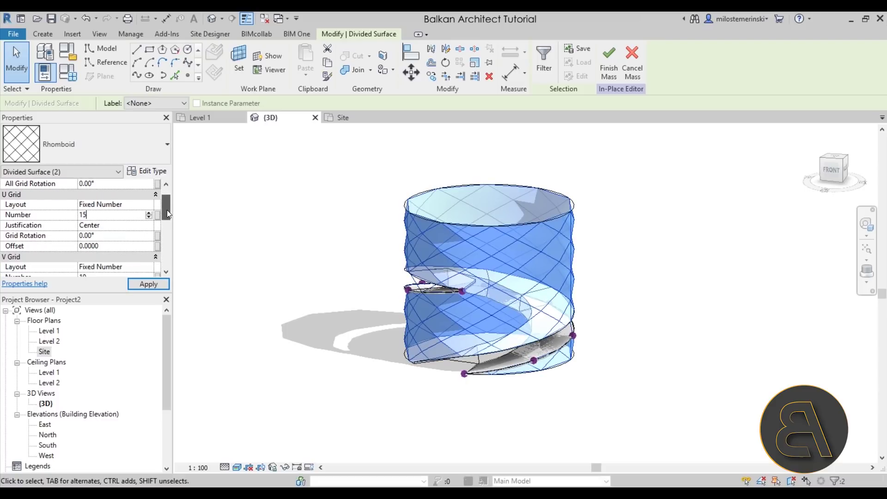
{"action": "left_click", "coordinate": [119, 257]}
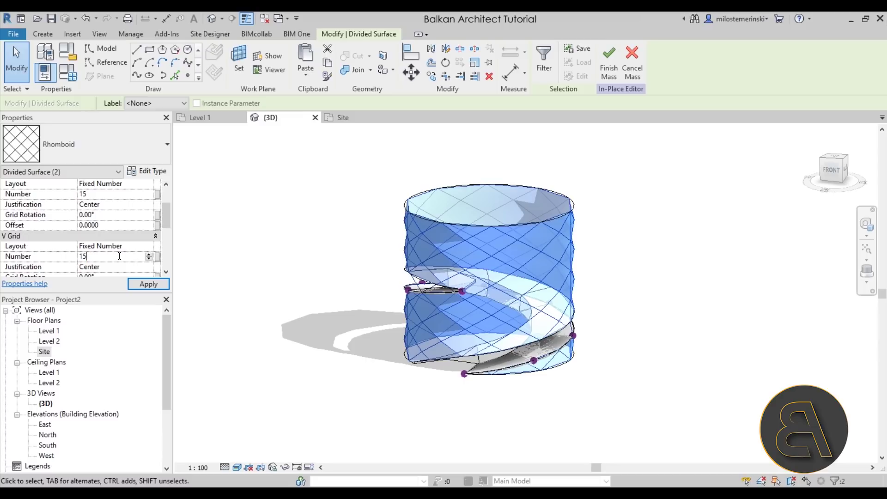
{"action": "left_click", "coordinate": [148, 284]}
{"action": "middle_click_drag", "start_coordinate": [500, 398], "coordinate": [670, 398], "text": "shift"}
{"action": "left_click", "coordinate": [547, 394]}
Set All Grid Rotation to 90° for the divided surface on the cylinder half where the ramp starts.
{"action": "middle_click_drag", "start_coordinate": [446, 351], "coordinate": [486, 394], "text": "shift"}
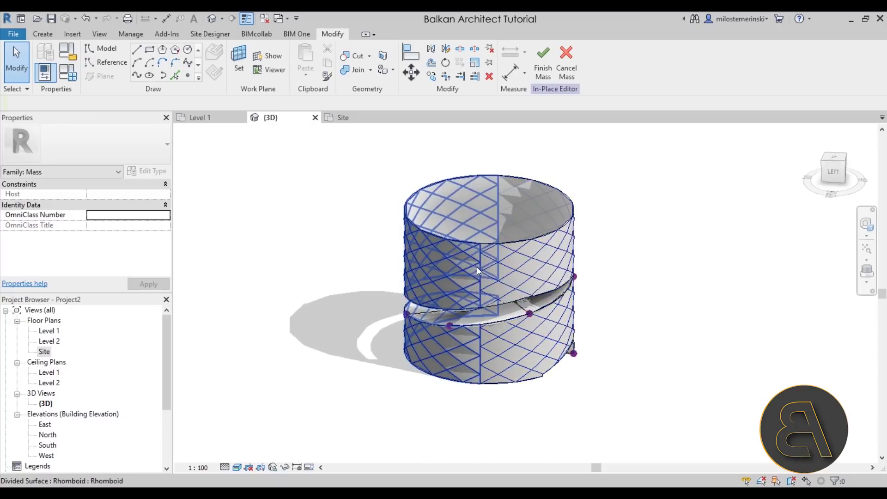
{"action": "scroll", "coordinate": [477, 267], "scroll_direction": "up", "scroll_amount": 4}
{"action": "left_click", "coordinate": [510, 267]}
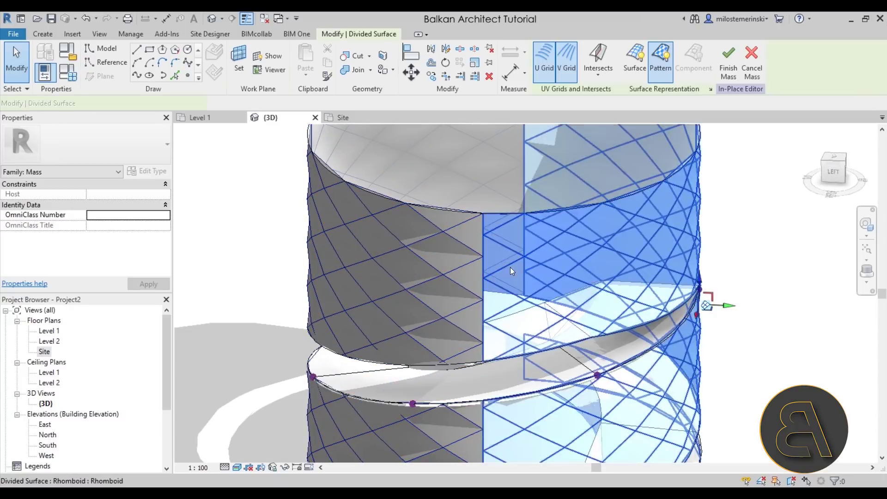
{"action": "scroll", "coordinate": [509, 267], "scroll_direction": "down", "scroll_amount": 5}
{"action": "left_click", "coordinate": [102, 205]}
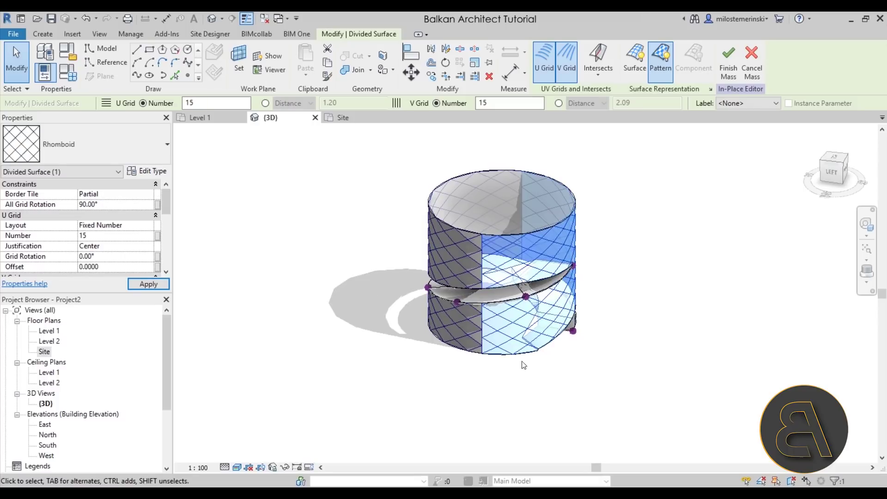
{"action": "left_click", "coordinate": [591, 402]}
Examine the rhomboid pattern around the cylinder and how the two divided surfaces meet.
{"action": "middle_click_drag", "start_coordinate": [531, 406], "coordinate": [580, 383], "text": "shift"}
{"action": "scroll", "coordinate": [531, 272], "scroll_direction": "up", "scroll_amount": 3}
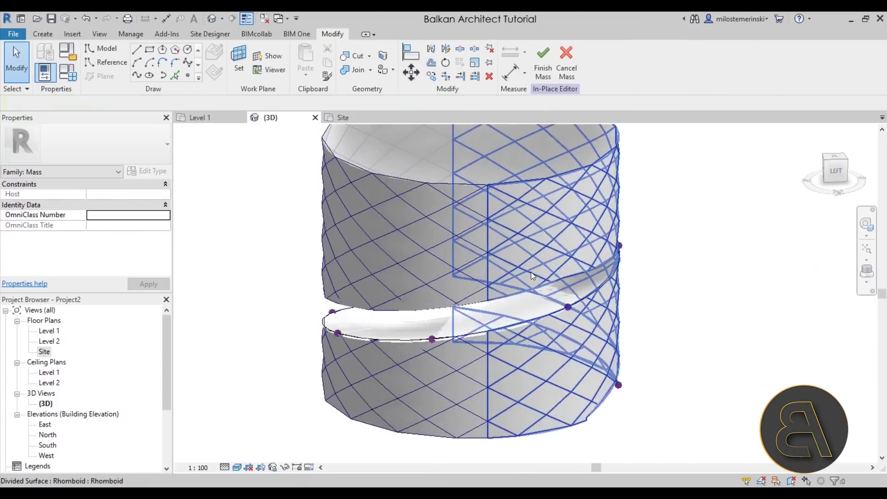
{"action": "middle_click_drag", "start_coordinate": [756, 352], "coordinate": [669, 339], "text": "shift"}
{"action": "scroll", "coordinate": [371, 346], "scroll_direction": "down", "scroll_amount": 2}
{"action": "middle_click_drag", "start_coordinate": [363, 348], "coordinate": [613, 382], "text": "shift"}
{"action": "middle_click_drag", "start_coordinate": [594, 415], "coordinate": [627, 376], "text": "shift"}
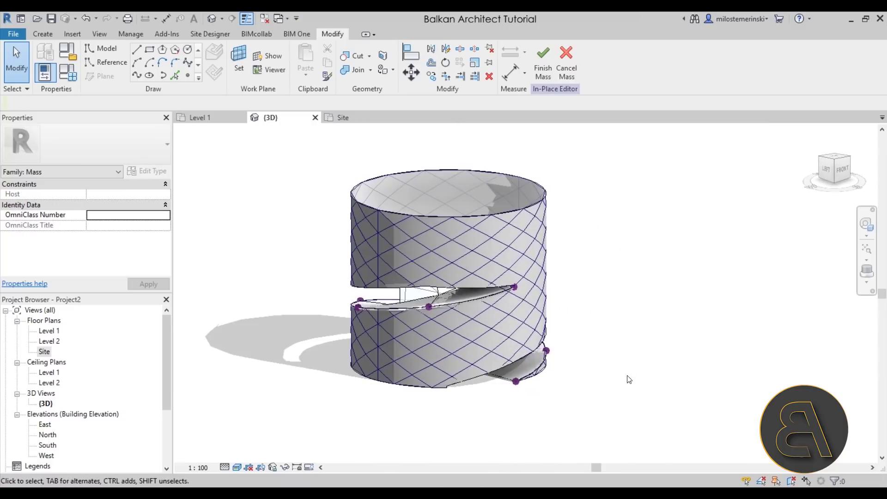
{"action": "left_click", "coordinate": [453, 231]}
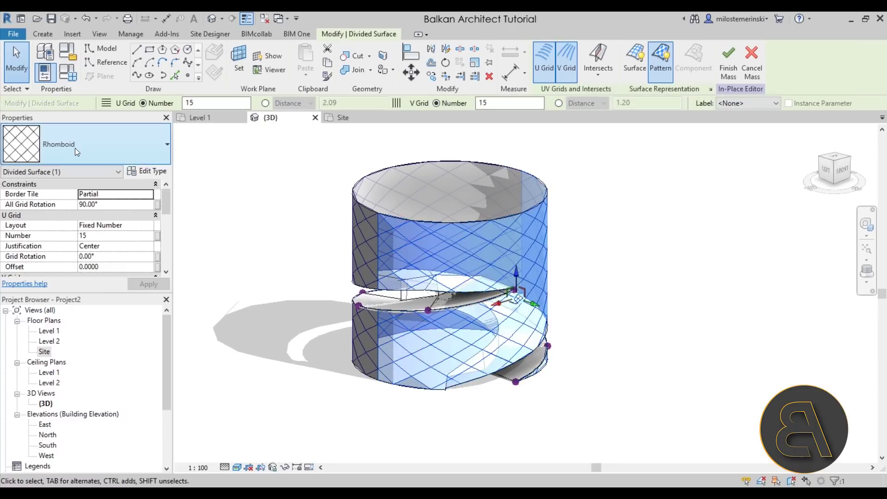
{"action": "left_click", "coordinate": [295, 242]}
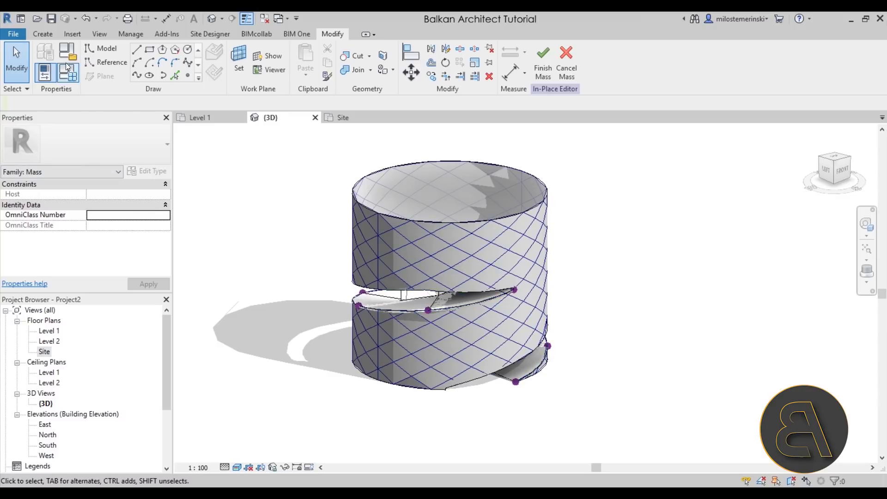
Create a new family from the Metric Curtain Panel Pattern Based template.
{"action": "left_click", "coordinate": [6, 36]}
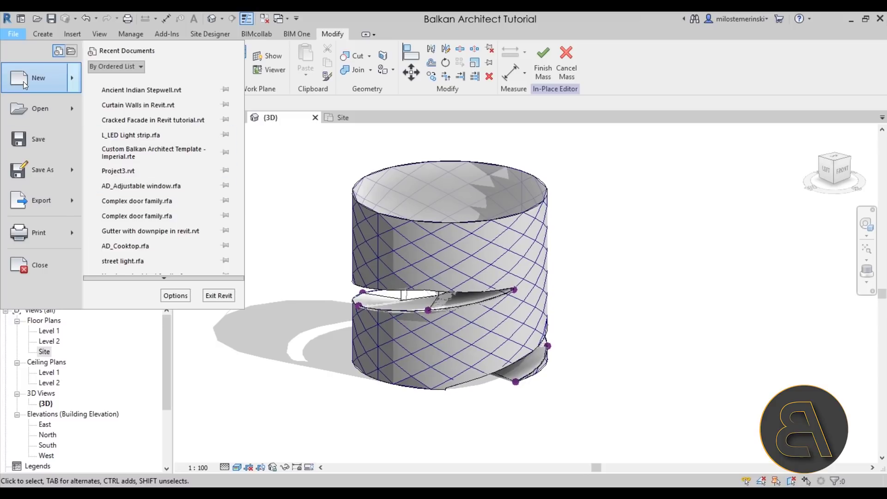
{"action": "mouse_move", "coordinate": [41, 77]}
{"action": "left_click", "coordinate": [154, 124]}
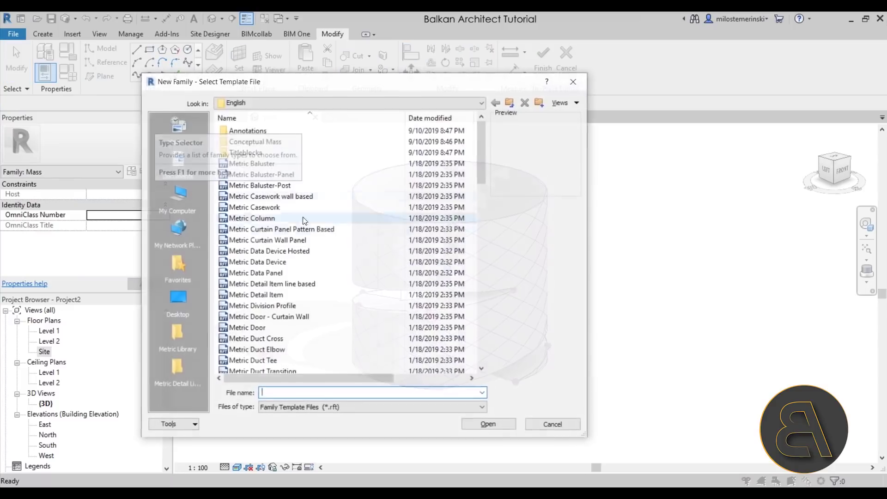
{"action": "scroll", "coordinate": [307, 244], "scroll_direction": "up", "scroll_amount": 2}
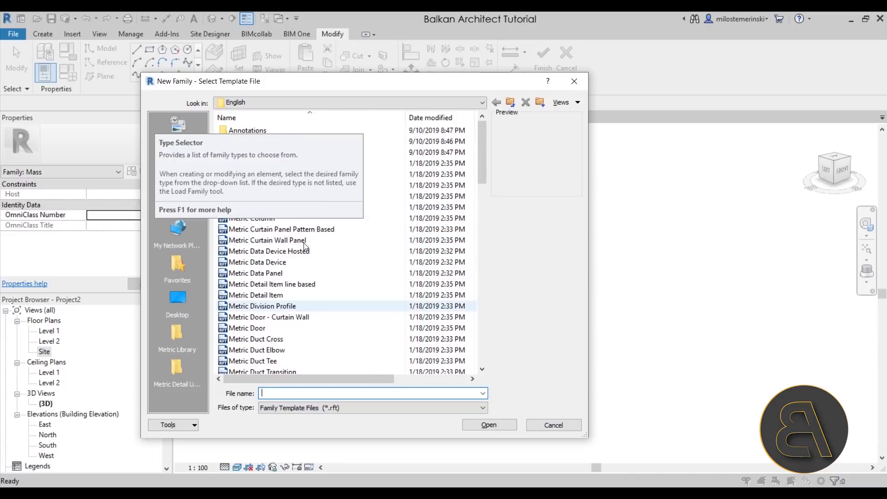
{"action": "left_click_drag", "start_coordinate": [344, 85], "coordinate": [565, 81]}
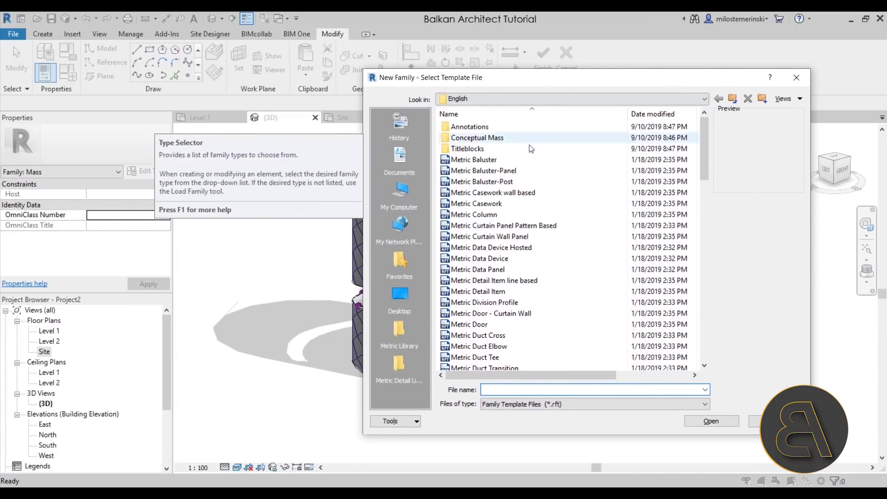
{"action": "left_click", "coordinate": [479, 227]}
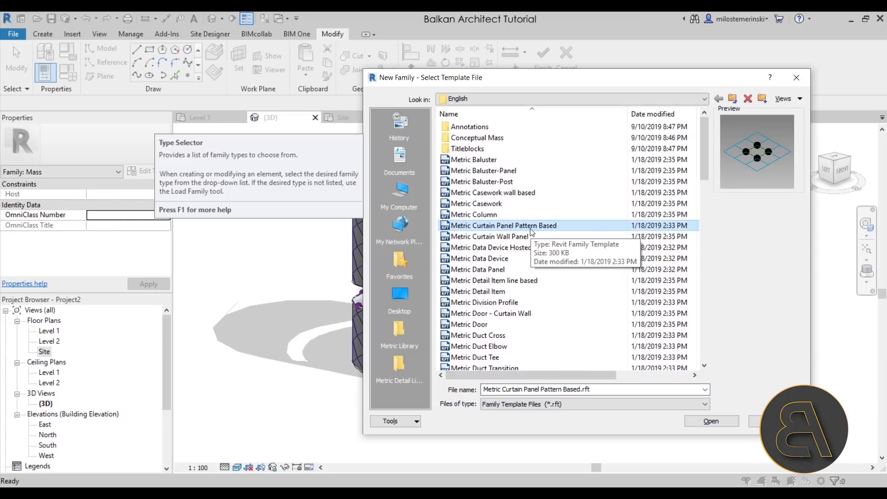
{"action": "left_click", "coordinate": [711, 420]}
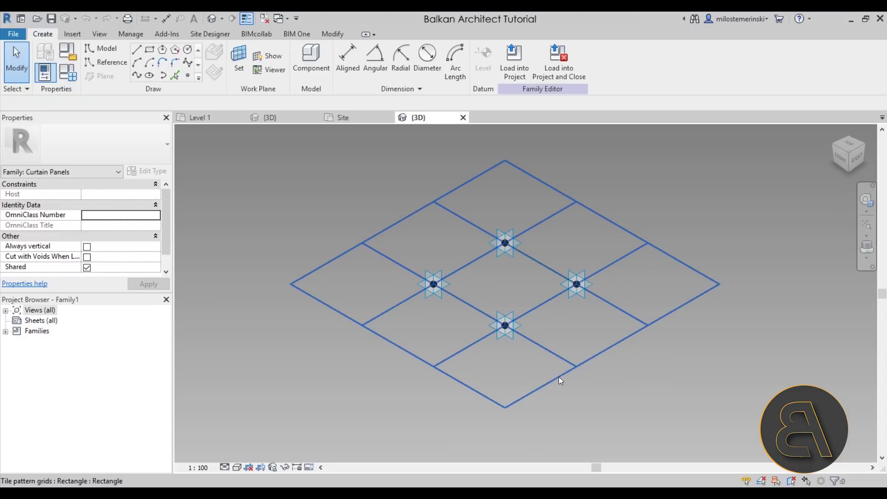
Change the tile pattern grid of the curtain panel family from Rectangle to Rhomboid.
{"action": "left_click", "coordinate": [558, 376]}
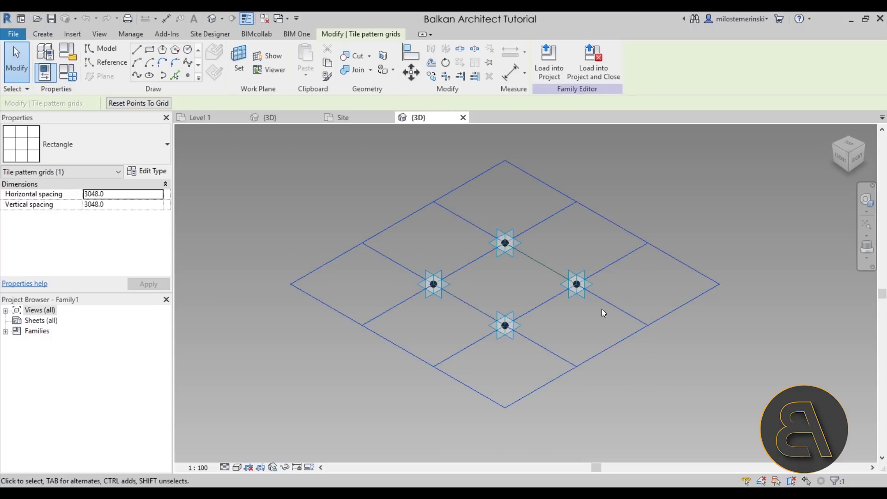
{"action": "left_click", "coordinate": [103, 157]}
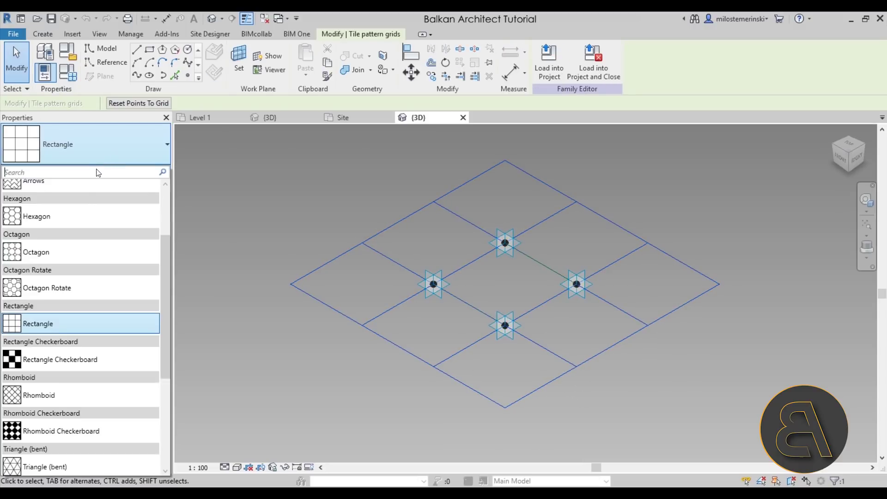
{"action": "left_click", "coordinate": [51, 396]}
{"action": "left_click", "coordinate": [431, 337]}
Create an extruded solid form from the chain of four reference lines joining the panel's adaptive points.
{"action": "key", "text": "Tab"}
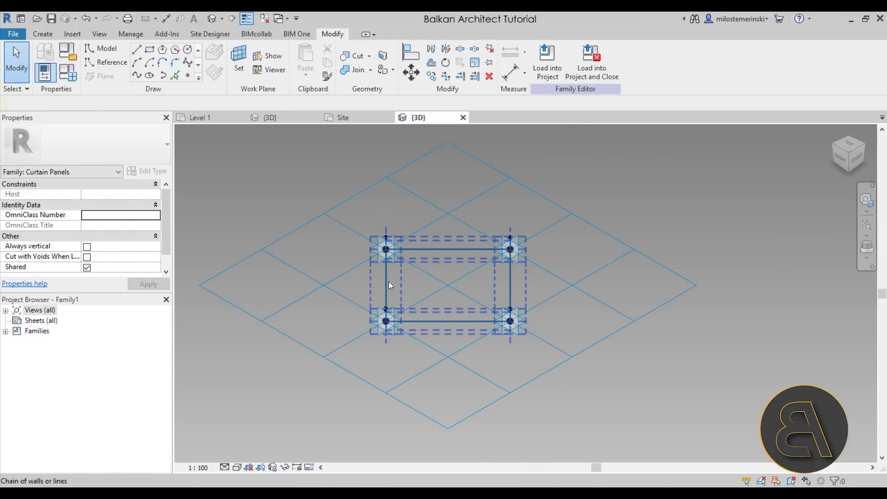
{"action": "key", "text": "Tab"}
{"action": "left_click", "coordinate": [384, 281]}
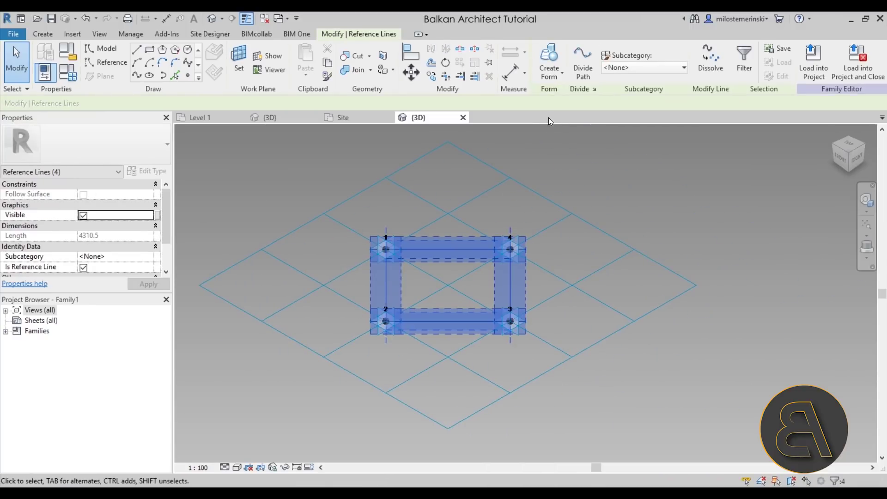
{"action": "left_click", "coordinate": [547, 81]}
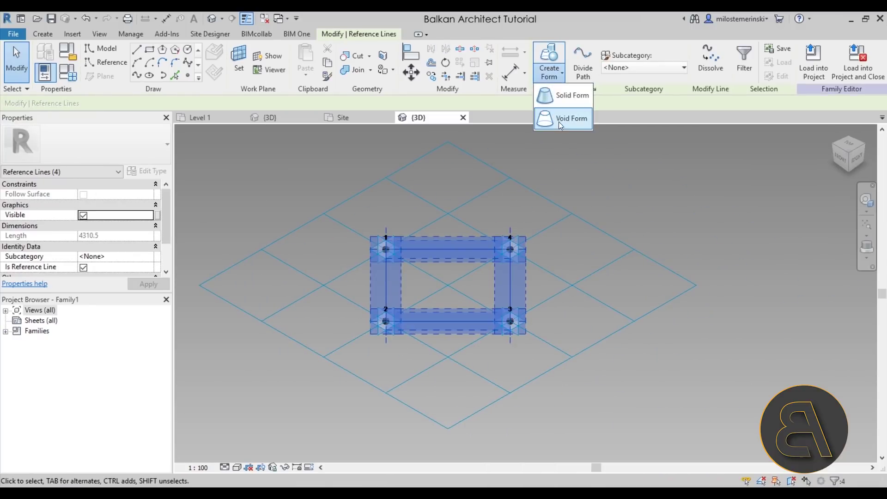
{"action": "left_click", "coordinate": [561, 97]}
{"action": "left_click", "coordinate": [374, 379]}
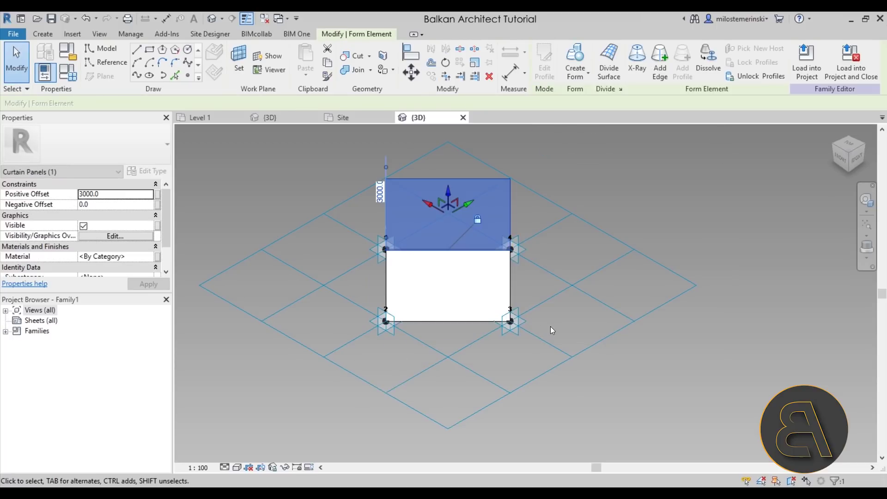
Set the extruded panel form's thickness to 10 mm.
{"action": "middle_click_drag", "start_coordinate": [550, 326], "coordinate": [478, 272], "text": "shift"}
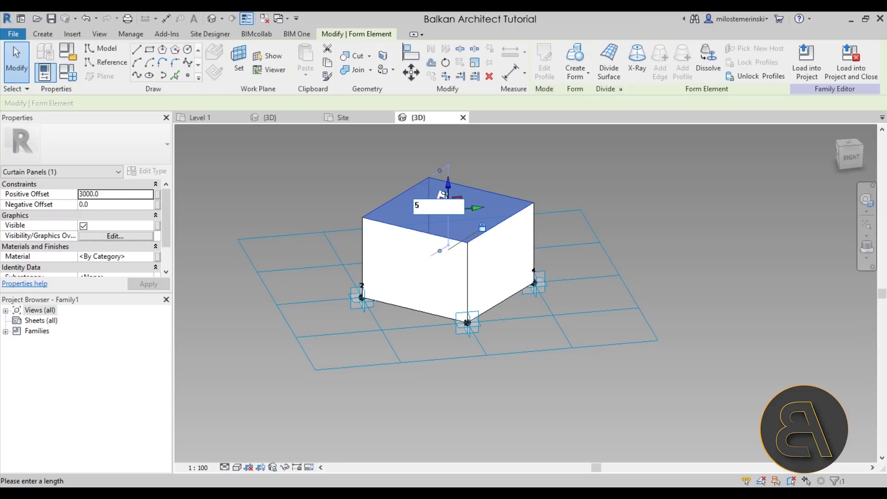
{"action": "type", "text": "10"}
{"action": "key", "text": "Return"}
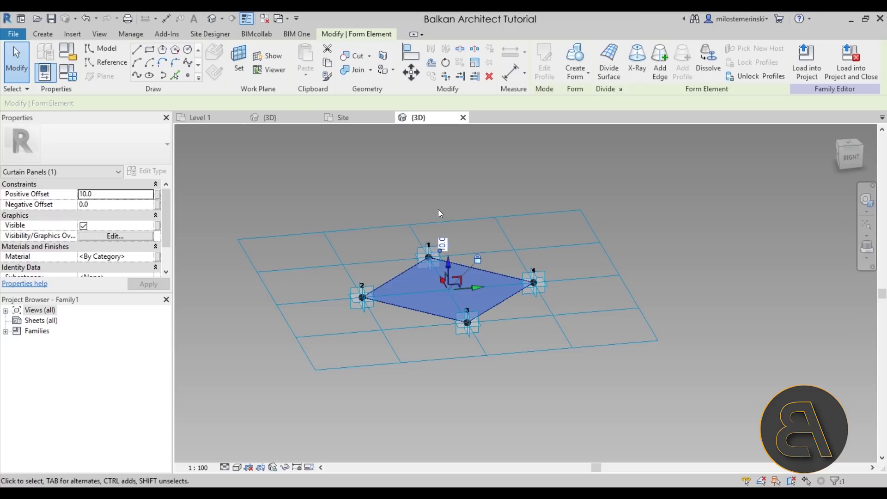
{"action": "left_click", "coordinate": [426, 421]}
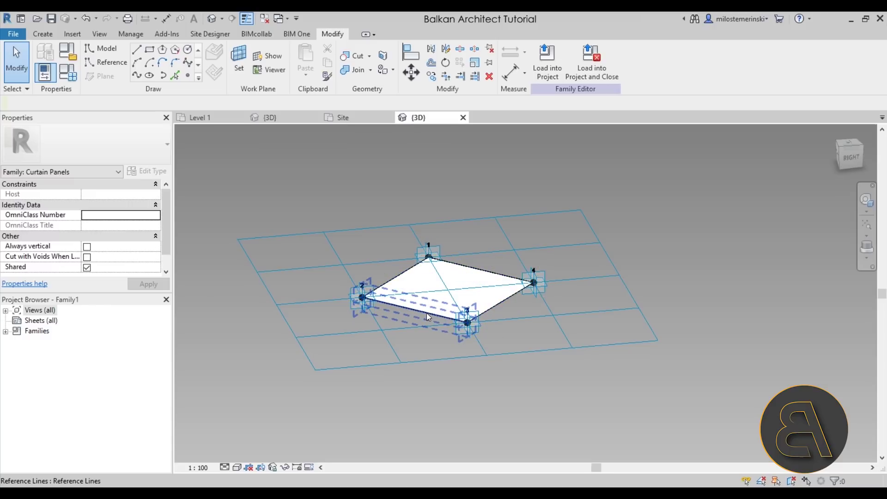
Search the project materials and assign one to the thin panel form.
{"action": "left_click", "coordinate": [426, 312]}
{"action": "middle_click_drag", "start_coordinate": [426, 312], "coordinate": [151, 317], "text": "shift"}
{"action": "scroll", "coordinate": [439, 259], "scroll_direction": "up", "scroll_amount": 8}
{"action": "left_click", "coordinate": [150, 256]}
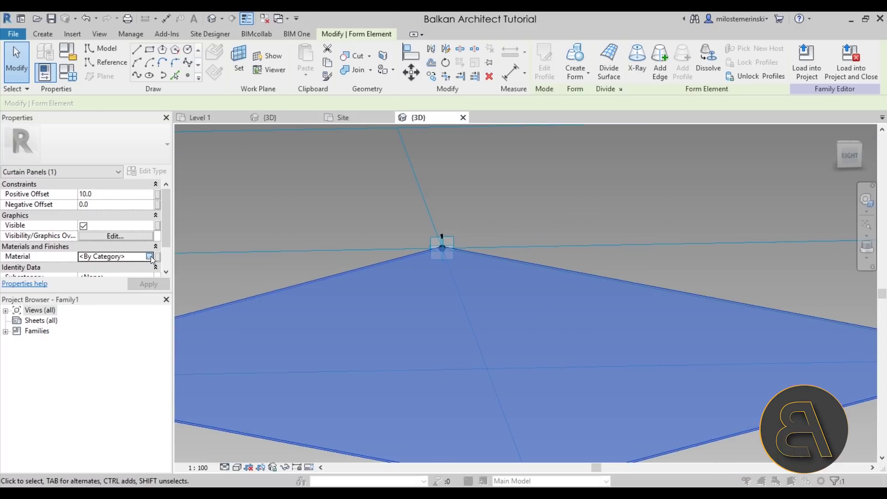
{"action": "left_click", "coordinate": [152, 260]}
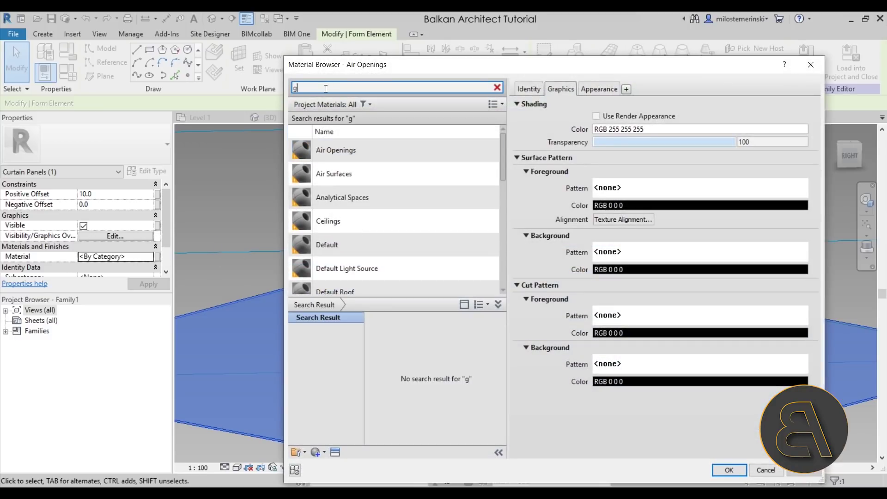
{"action": "left_click", "coordinate": [337, 150]}
{"action": "key", "text": "Return"}
{"action": "left_click", "coordinate": [563, 242]}
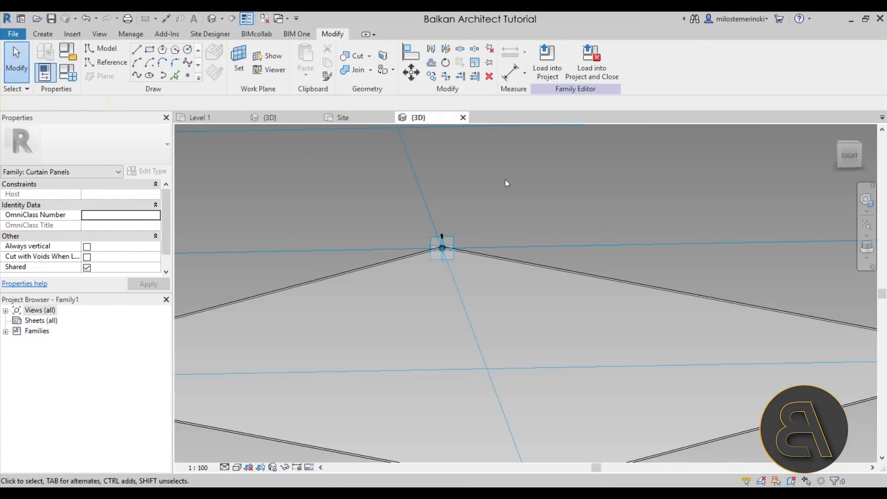
Place a reference point at the midpoint of the reference line between adaptive points 2 and 3.
{"action": "scroll", "coordinate": [505, 179], "scroll_direction": "down", "scroll_amount": 3}
{"action": "middle_click_drag", "start_coordinate": [505, 179], "coordinate": [500, 228], "text": "shift"}
{"action": "middle_click_drag", "start_coordinate": [276, 317], "coordinate": [326, 326], "text": "shift"}
{"action": "scroll", "coordinate": [289, 272], "scroll_direction": "up", "scroll_amount": 3}
{"action": "scroll", "coordinate": [317, 292], "scroll_direction": "up", "scroll_amount": 1}
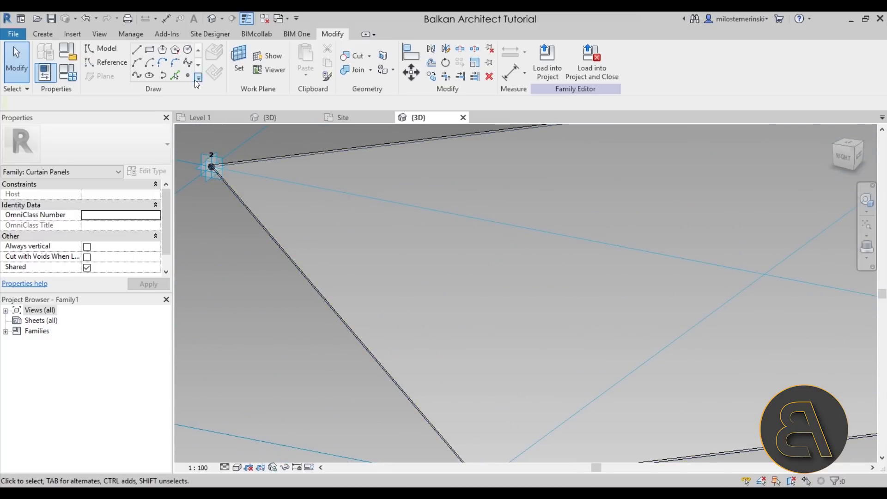
{"action": "left_click", "coordinate": [185, 77]}
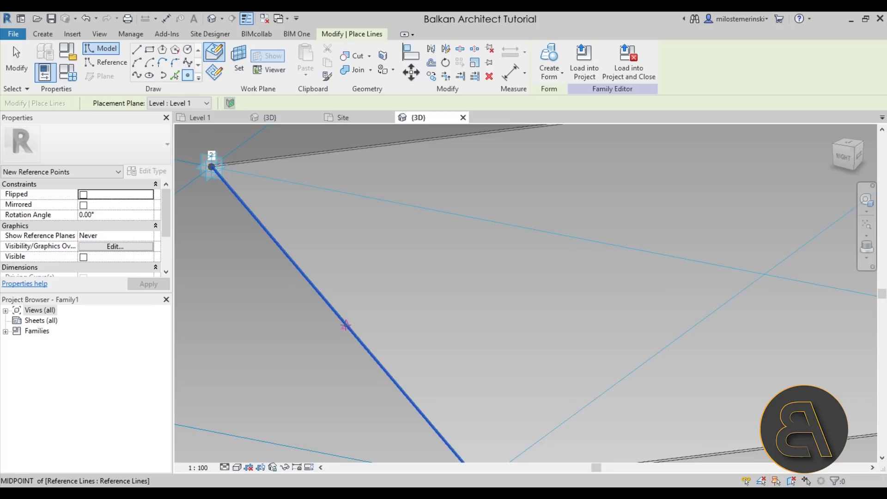
{"action": "left_click", "coordinate": [345, 327]}
{"action": "scroll", "coordinate": [298, 350], "scroll_direction": "down", "scroll_amount": 3}
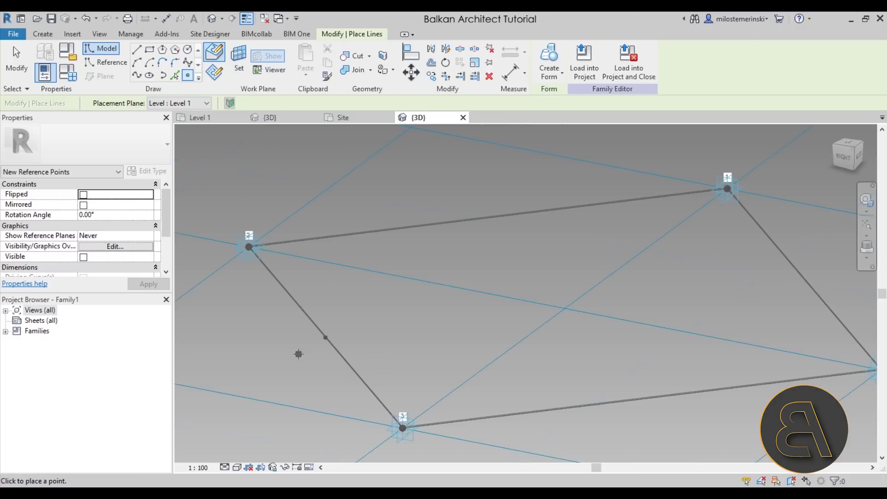
{"action": "key", "text": "Escape"}
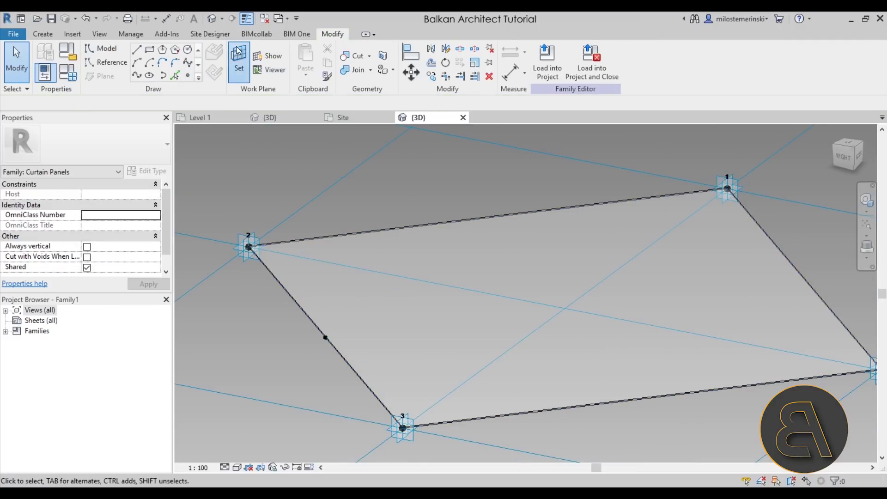
Set the work plane on the midpoint reference point and sketch a rectangle about 120 by 120 mm around it.
{"action": "left_click", "coordinate": [238, 52]}
{"action": "left_click", "coordinate": [326, 338]}
{"action": "middle_click_drag", "start_coordinate": [327, 340], "coordinate": [292, 299], "text": "shift"}
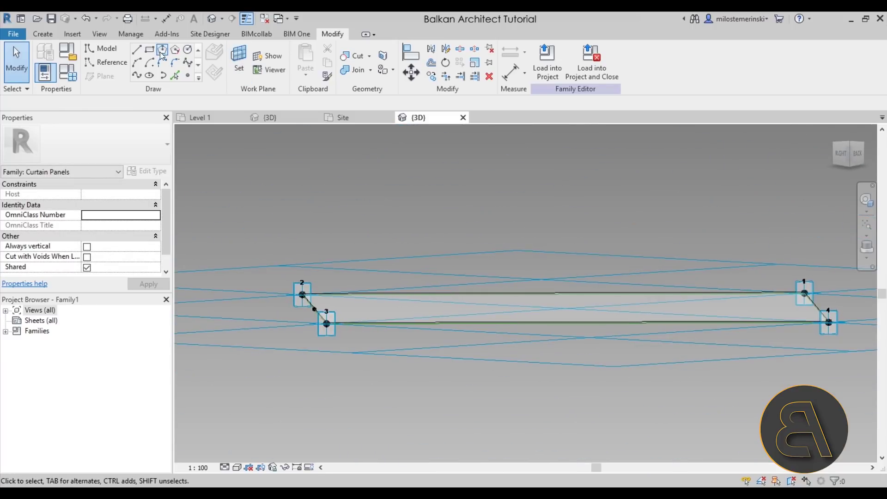
{"action": "key", "text": "l"}
{"action": "key", "text": "i"}
{"action": "middle_click_drag", "start_coordinate": [308, 258], "coordinate": [301, 302], "text": "shift"}
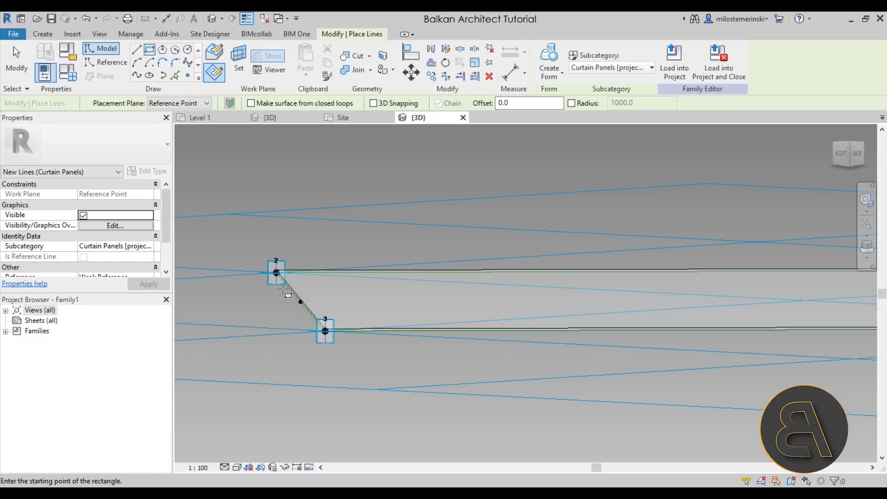
{"action": "left_click", "coordinate": [282, 289]}
{"action": "left_click", "coordinate": [311, 318]}
{"action": "scroll", "coordinate": [301, 306], "scroll_direction": "up", "scroll_amount": 4}
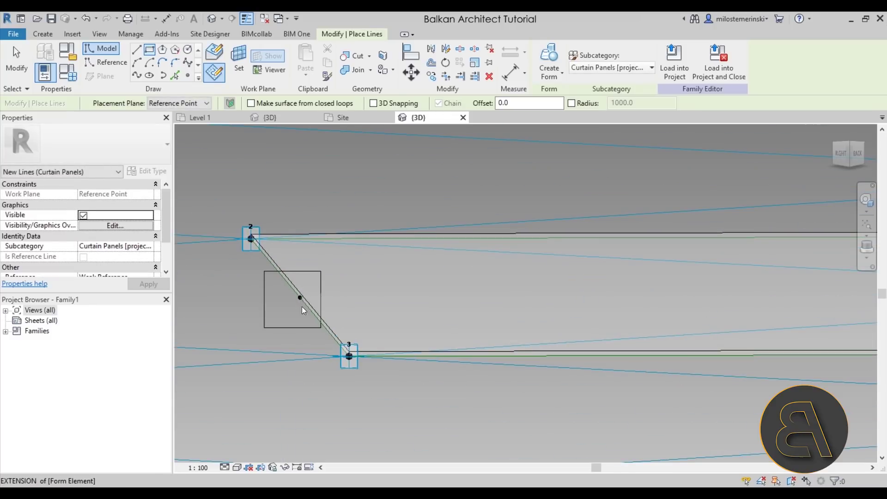
{"action": "key", "text": "Escape"}
{"action": "key", "text": "Escape"}
Position the rectangle's left edge 50 mm from the reference point and set the rectangle's width to 100 mm.
{"action": "left_click", "coordinate": [263, 300]}
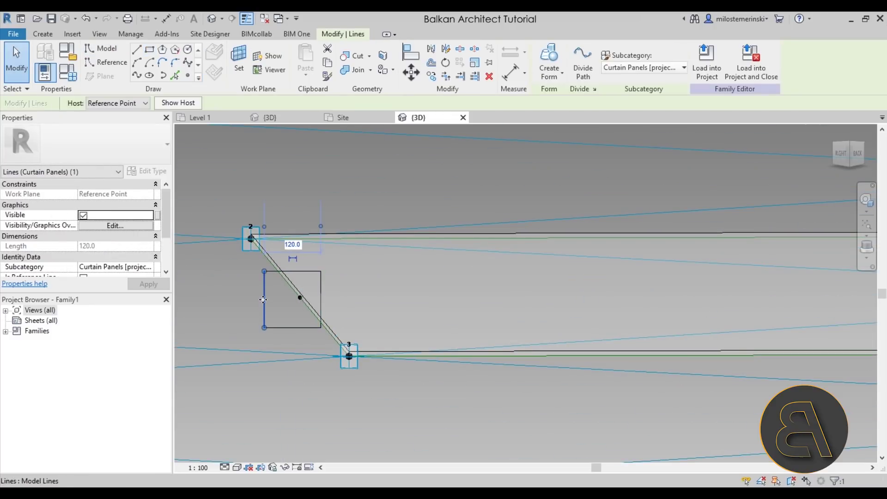
{"action": "left_click_drag", "start_coordinate": [298, 309], "coordinate": [300, 298]}
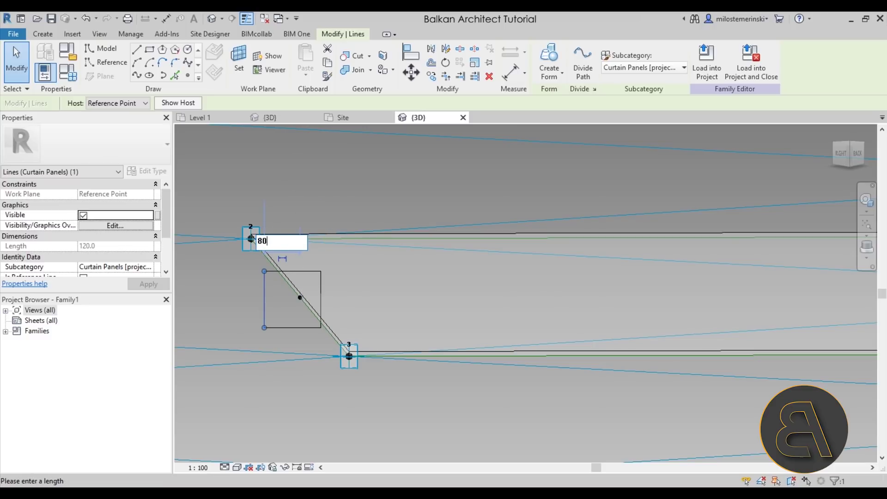
{"action": "key", "text": "BackSpace"}
{"action": "key", "text": "BackSpace"}
{"action": "type", "text": "50"}
{"action": "key", "text": "Return"}
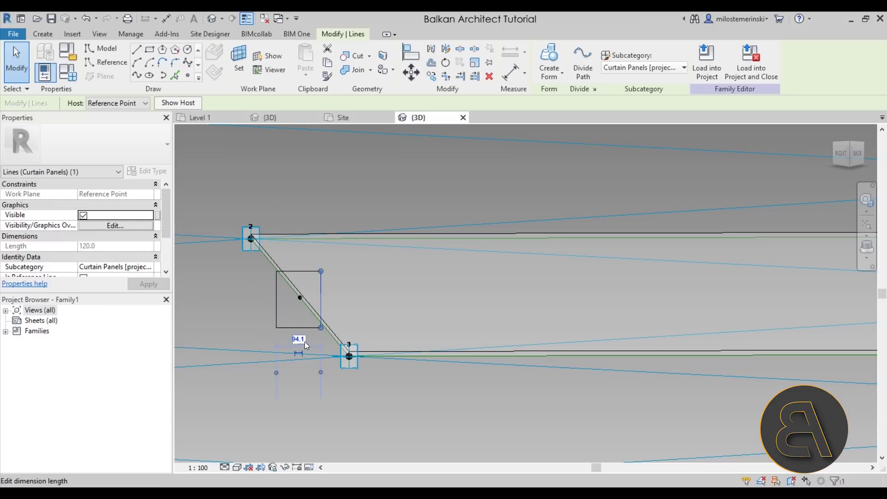
{"action": "left_click", "coordinate": [304, 342]}
{"action": "type", "text": "100"}
{"action": "key", "text": "Return"}
Position the rectangle's top edge 100 mm from the reference point and set the rectangle's height to 200 mm.
{"action": "left_click", "coordinate": [300, 276]}
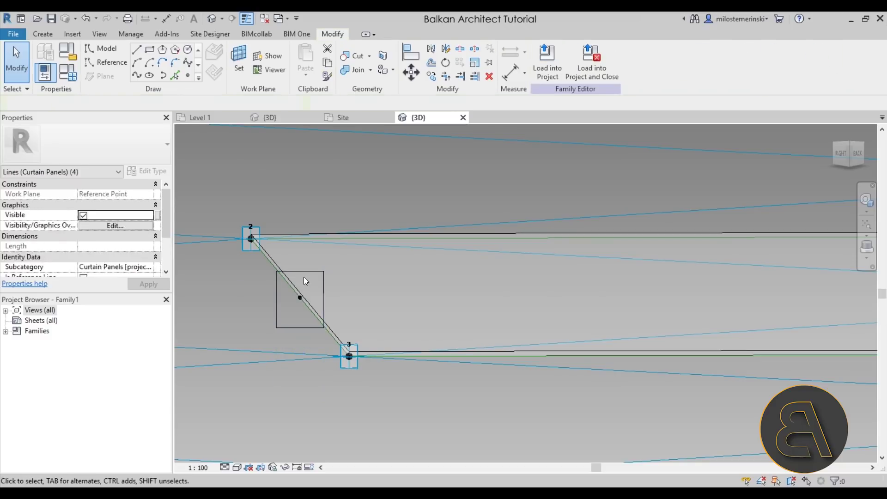
{"action": "left_click", "coordinate": [302, 271]}
{"action": "left_click_drag", "start_coordinate": [368, 328], "coordinate": [300, 297]}
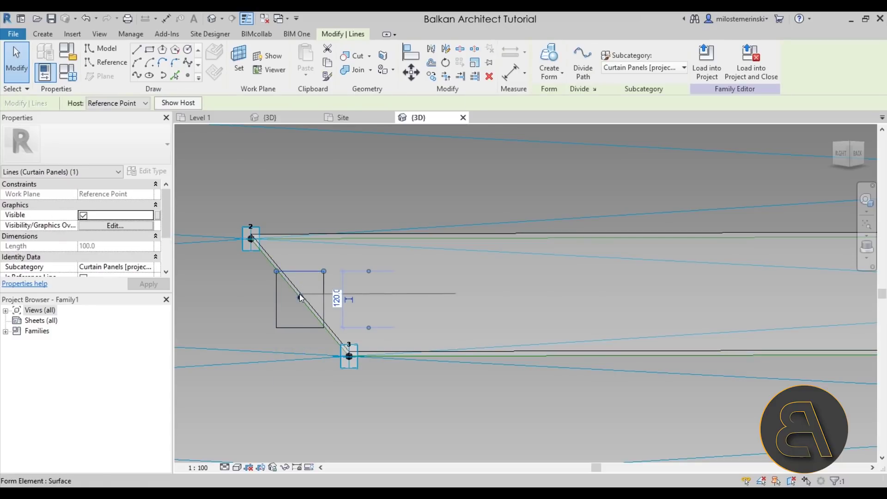
{"action": "left_click", "coordinate": [337, 284]}
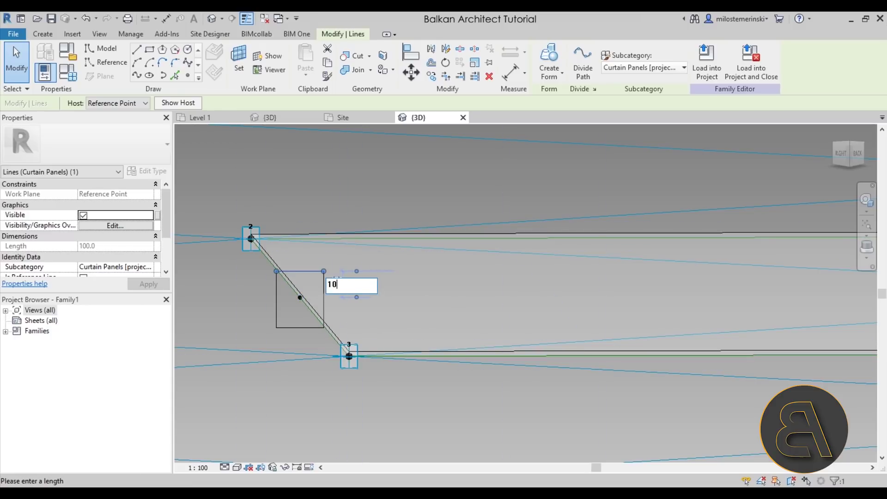
{"action": "key", "text": "Return"}
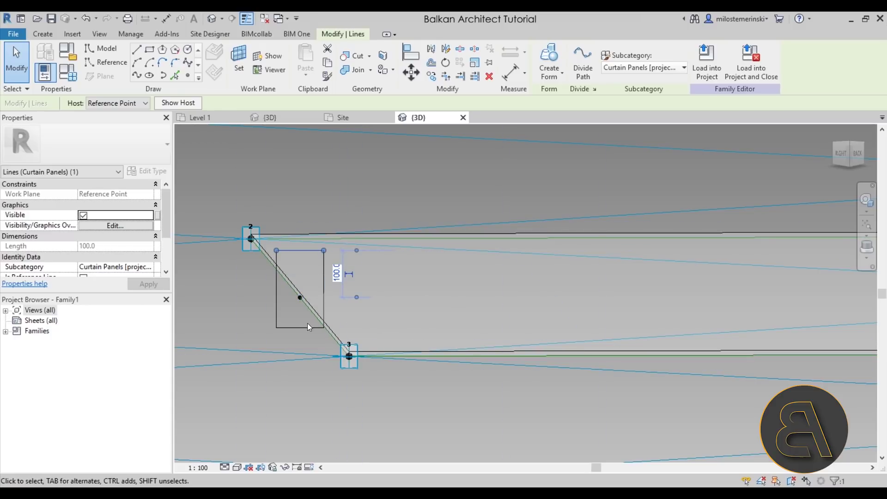
{"action": "left_click", "coordinate": [304, 328]}
{"action": "left_click", "coordinate": [249, 290]}
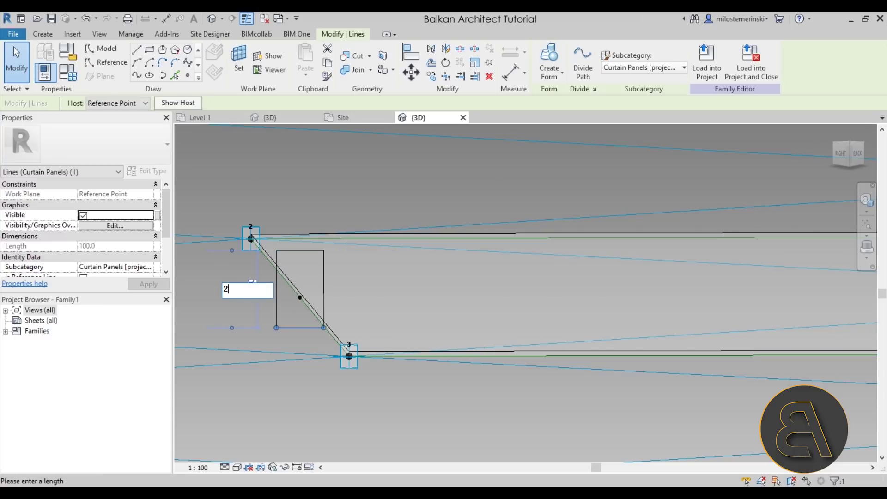
{"action": "type", "text": "200"}
{"action": "key", "text": "Return"}
{"action": "left_click", "coordinate": [294, 332]}
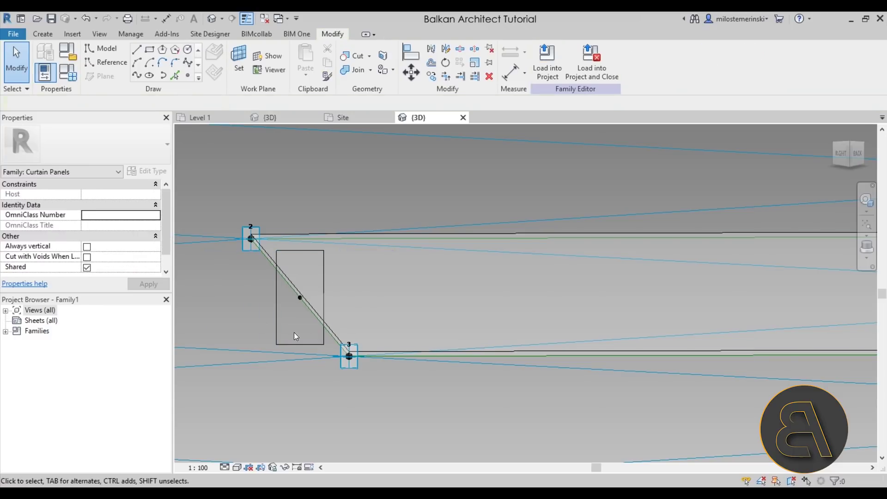
Create a solid frame form by sweeping the rectangular profile along the rhomboid's four reference lines.
{"action": "left_click", "coordinate": [308, 311]}
{"action": "key", "text": "Tab"}
{"action": "left_click", "coordinate": [275, 310], "text": "ctrl"}
{"action": "scroll", "coordinate": [275, 240], "scroll_direction": "down", "scroll_amount": 3}
{"action": "middle_click_drag", "start_coordinate": [275, 249], "coordinate": [298, 311], "text": "shift"}
{"action": "left_click", "coordinate": [555, 79]}
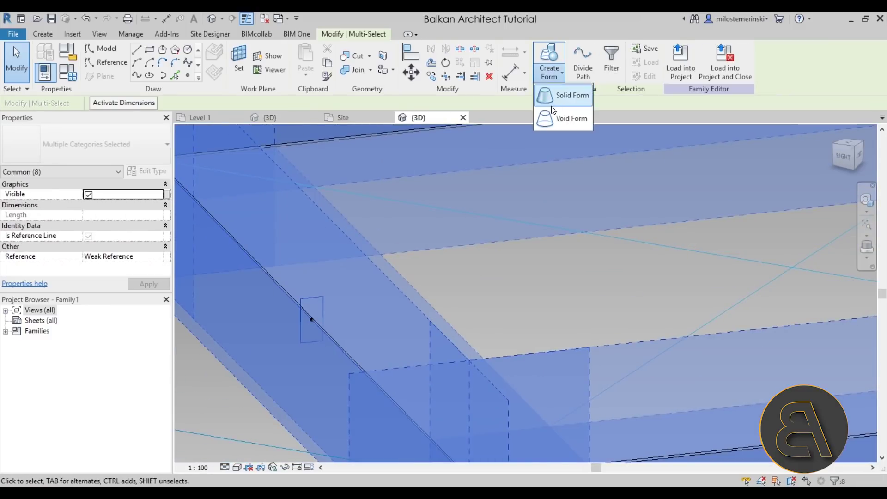
{"action": "left_click", "coordinate": [561, 94]}
{"action": "middle_click_drag", "start_coordinate": [368, 336], "coordinate": [414, 304], "text": "shift"}
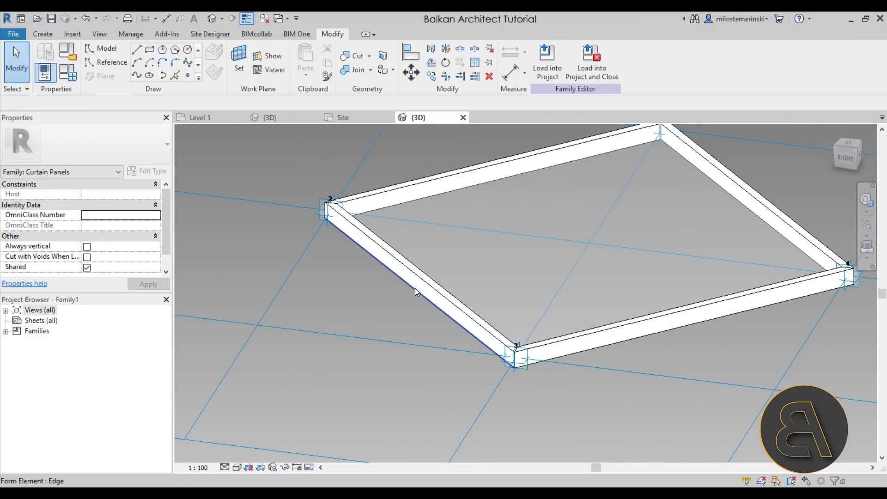
Try to find an aluminium material for the frame by searching the material library for "alu".
{"action": "left_click", "coordinate": [399, 279]}
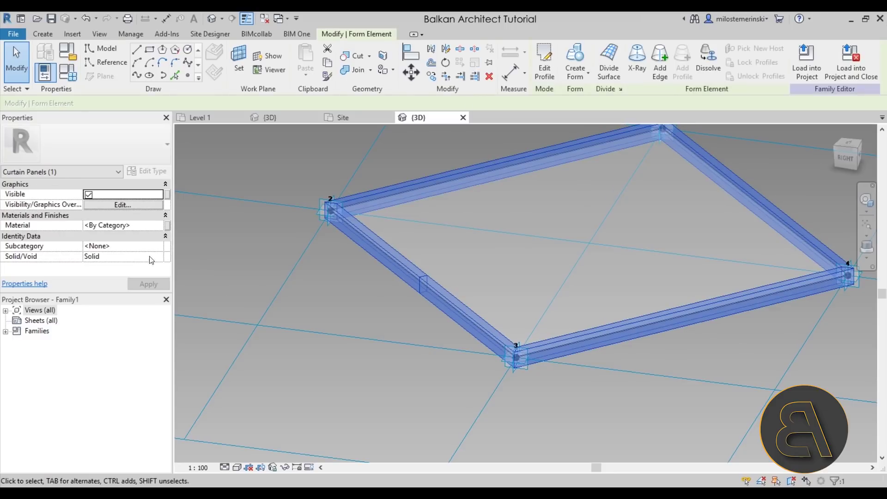
{"action": "left_click", "coordinate": [159, 226]}
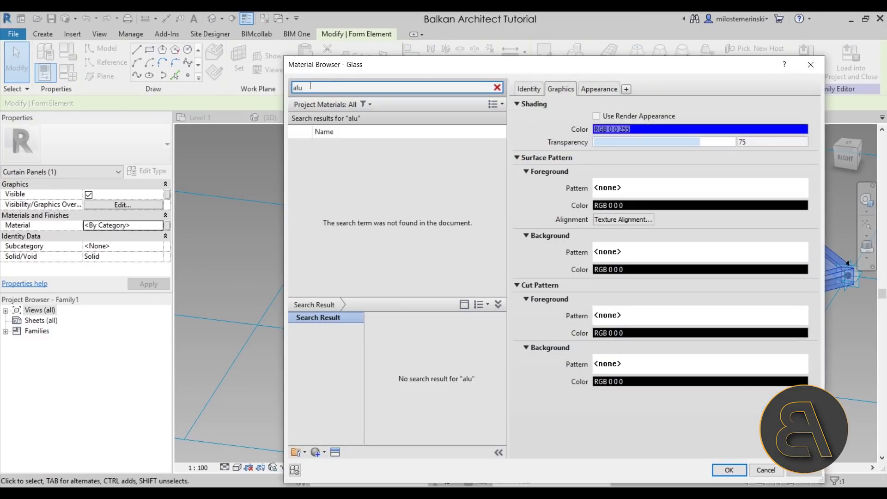
{"action": "left_click", "coordinate": [818, 65]}
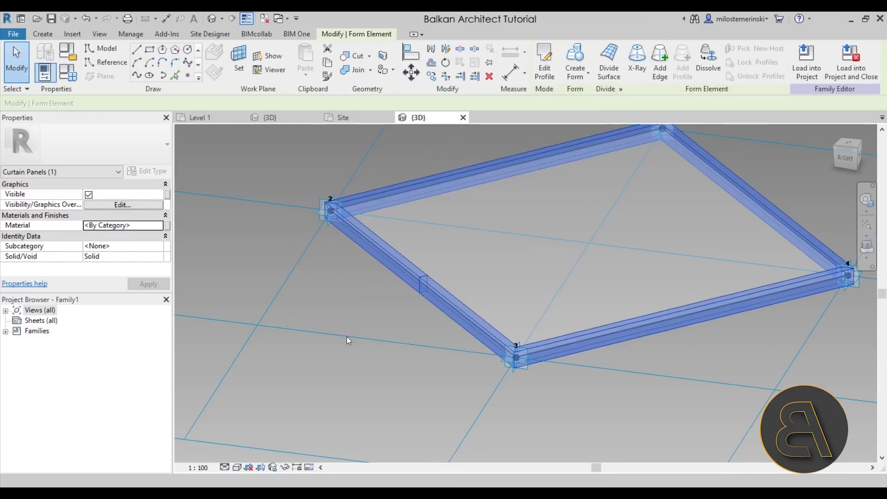
{"action": "left_click", "coordinate": [400, 306]}
{"action": "middle_click_drag", "start_coordinate": [401, 310], "coordinate": [569, 110], "text": "shift"}
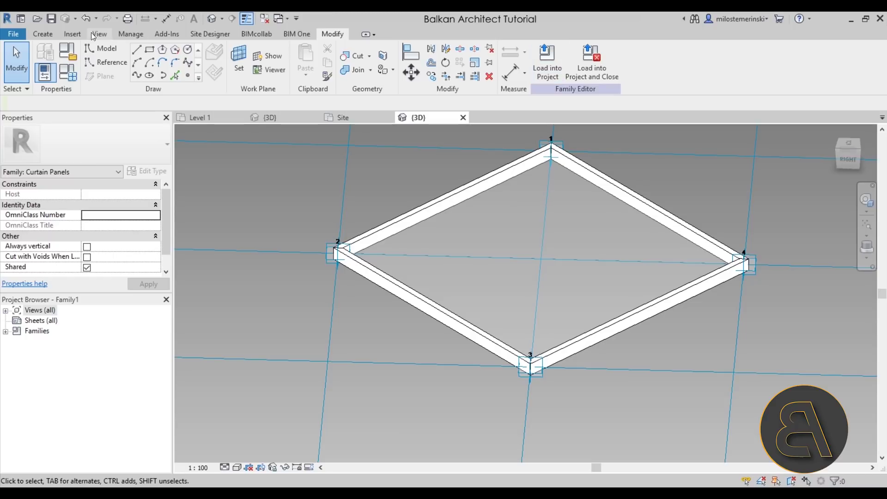
Save the panel family to the Desktop as "Panel for heli stage".
{"action": "left_click", "coordinate": [54, 21]}
{"action": "left_click", "coordinate": [186, 340]}
{"action": "double_click", "coordinate": [306, 350]}
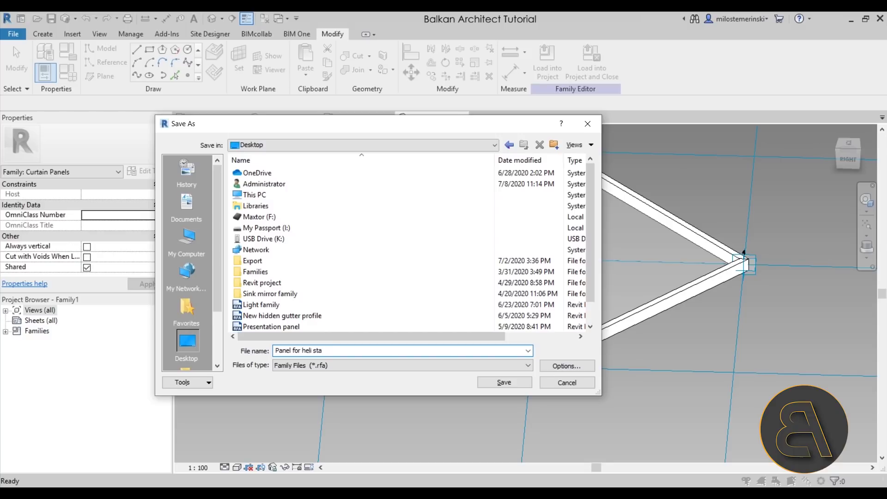
{"action": "type", "text": "ge"}
{"action": "key", "text": "Return"}
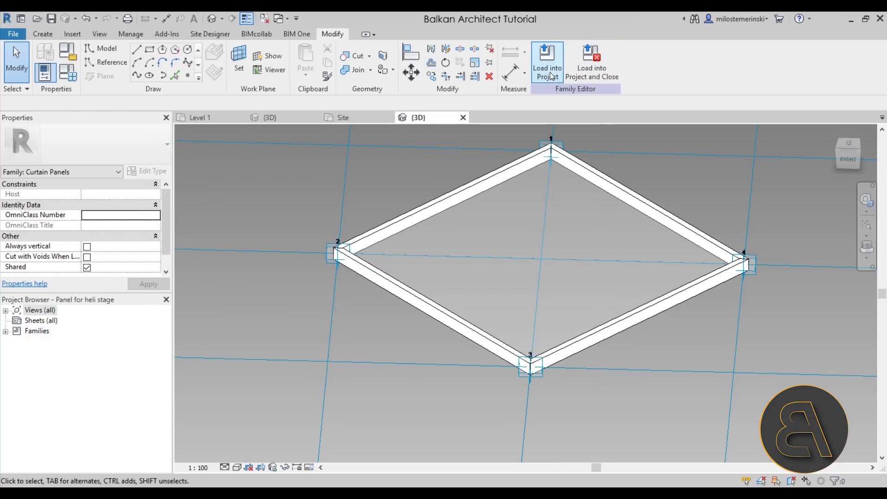
Load the panel family into the project and apply the Rhomboid type "Panel for heli stage" to both divided side surfaces.
{"action": "left_click", "coordinate": [550, 76]}
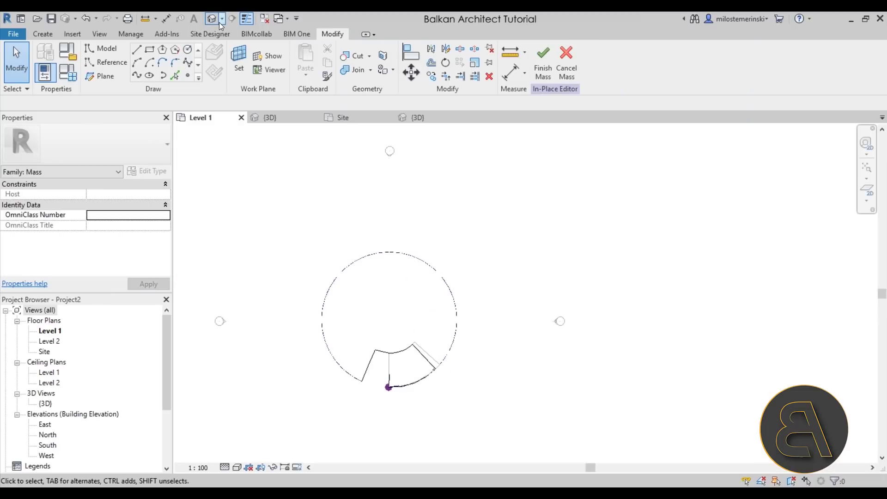
{"action": "left_click", "coordinate": [218, 21]}
{"action": "left_click", "coordinate": [447, 347]}
{"action": "middle_click_drag", "start_coordinate": [329, 340], "coordinate": [375, 275], "text": "shift"}
{"action": "left_click", "coordinate": [375, 276], "text": "ctrl"}
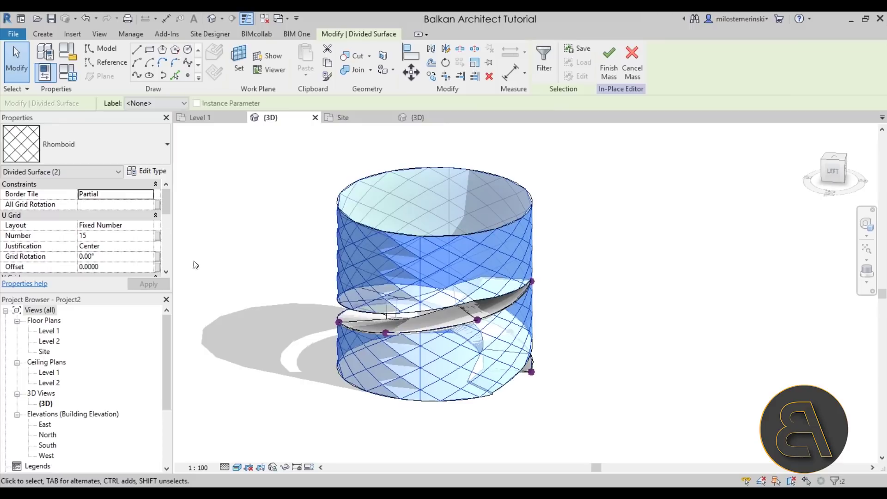
{"action": "left_click", "coordinate": [101, 151]}
{"action": "scroll", "coordinate": [79, 259], "scroll_direction": "down", "scroll_amount": 1}
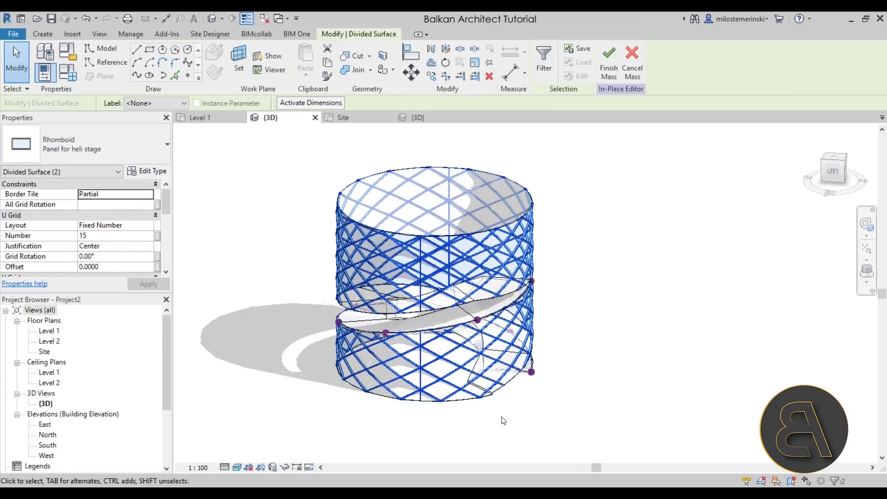
{"action": "left_click", "coordinate": [518, 450]}
Check the framed panels around the spiral sides and finish the in-place mass.
{"action": "middle_click_drag", "start_coordinate": [540, 425], "coordinate": [575, 364], "text": "shift"}
{"action": "middle_click_drag", "start_coordinate": [661, 319], "coordinate": [653, 387], "text": "shift"}
{"action": "scroll", "coordinate": [467, 314], "scroll_direction": "up", "scroll_amount": 6}
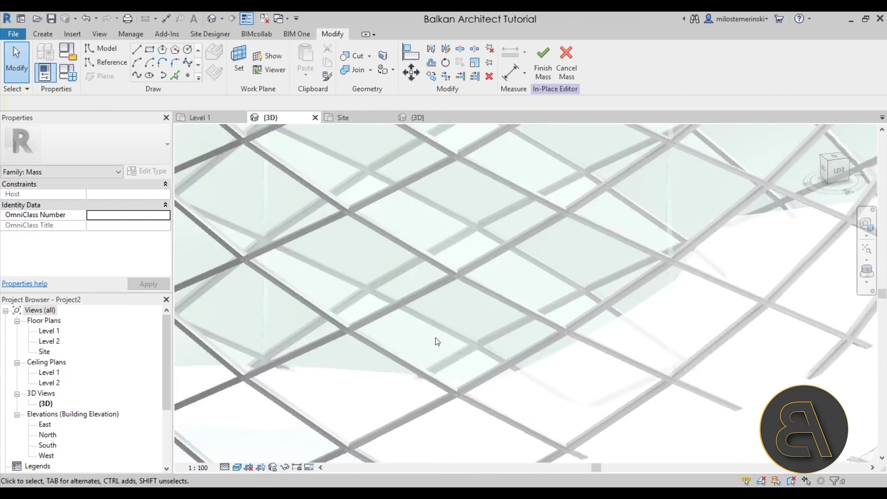
{"action": "middle_click_drag", "start_coordinate": [467, 292], "coordinate": [455, 310], "text": "shift"}
{"action": "scroll", "coordinate": [537, 247], "scroll_direction": "down", "scroll_amount": 3}
{"action": "middle_click_drag", "start_coordinate": [533, 259], "coordinate": [513, 320], "text": "shift"}
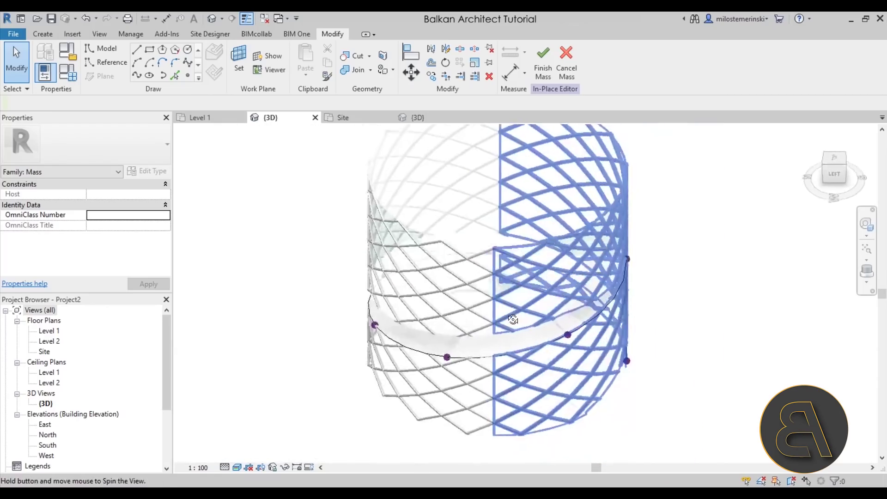
{"action": "middle_click_drag", "start_coordinate": [637, 429], "coordinate": [632, 387], "text": "shift"}
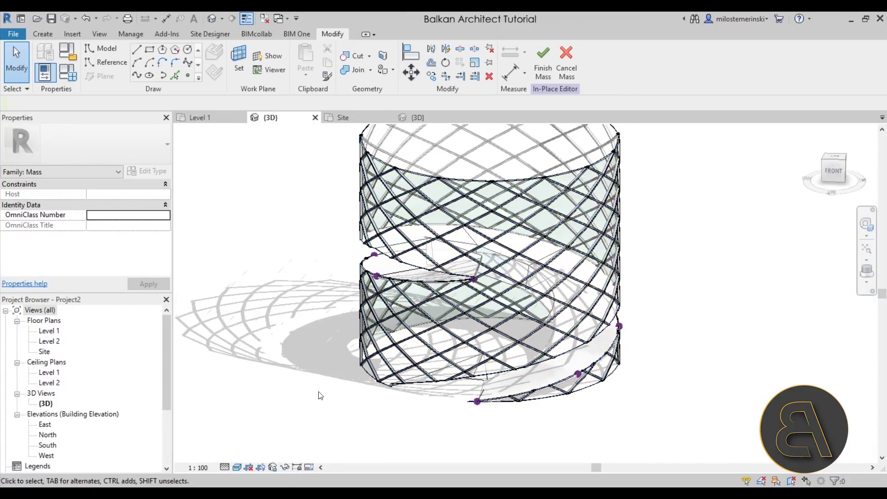
{"action": "left_click", "coordinate": [543, 69]}
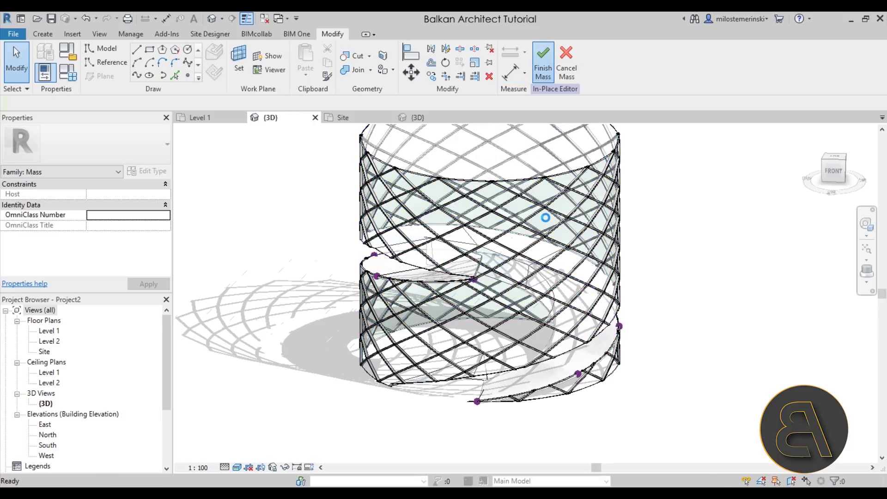
Switch the mass display to Show Mass by View Settings to hide the mass forms.
{"action": "scroll", "coordinate": [330, 391], "scroll_direction": "down", "scroll_amount": 3}
{"action": "middle_click_drag", "start_coordinate": [335, 388], "coordinate": [455, 414], "text": "shift"}
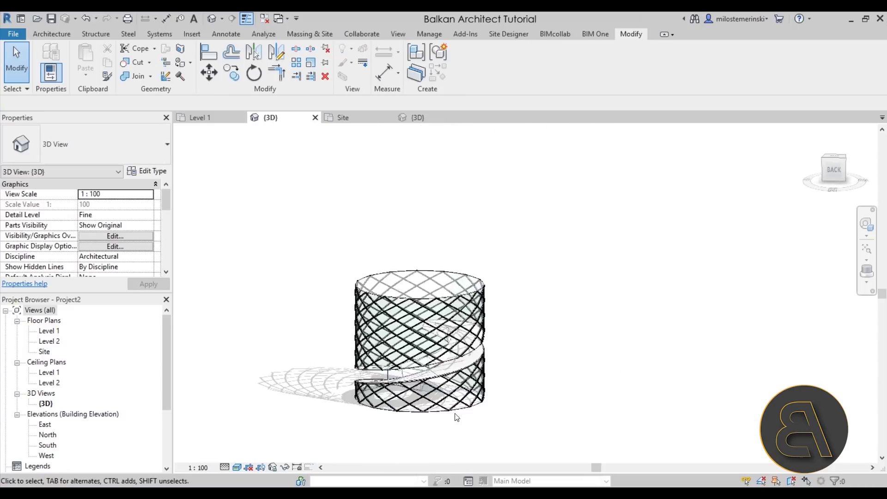
{"action": "scroll", "coordinate": [523, 379], "scroll_direction": "up", "scroll_amount": 4}
{"action": "middle_click_drag", "start_coordinate": [603, 384], "coordinate": [794, 374], "text": "shift"}
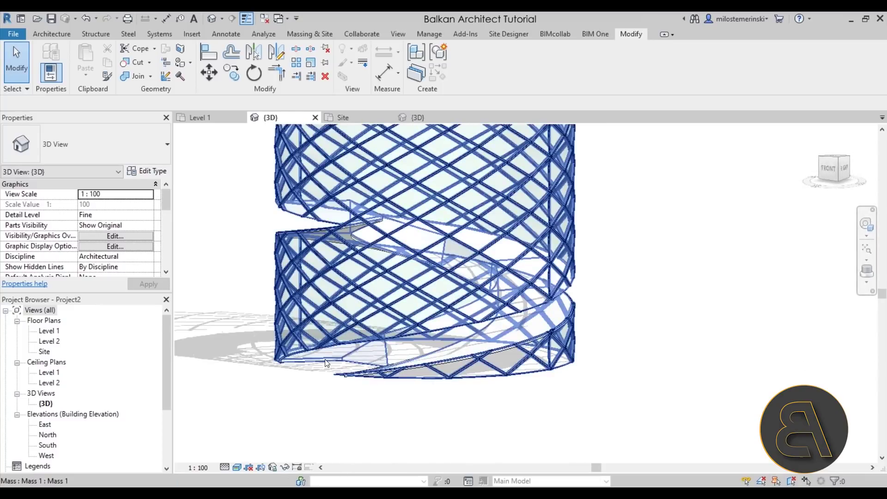
{"action": "left_click", "coordinate": [327, 362]}
{"action": "scroll", "coordinate": [647, 356], "scroll_direction": "down", "scroll_amount": 4}
{"action": "middle_click_drag", "start_coordinate": [647, 356], "coordinate": [331, 145], "text": "shift"}
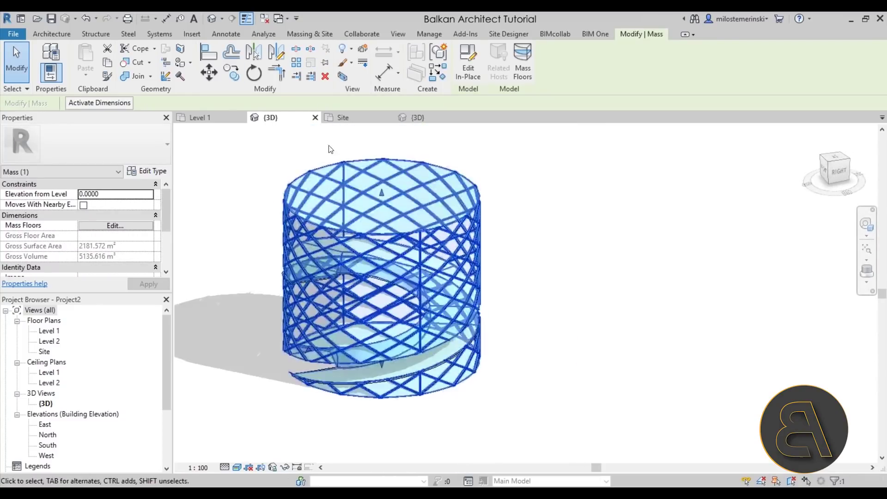
{"action": "left_click", "coordinate": [222, 172]}
{"action": "left_click", "coordinate": [309, 33]}
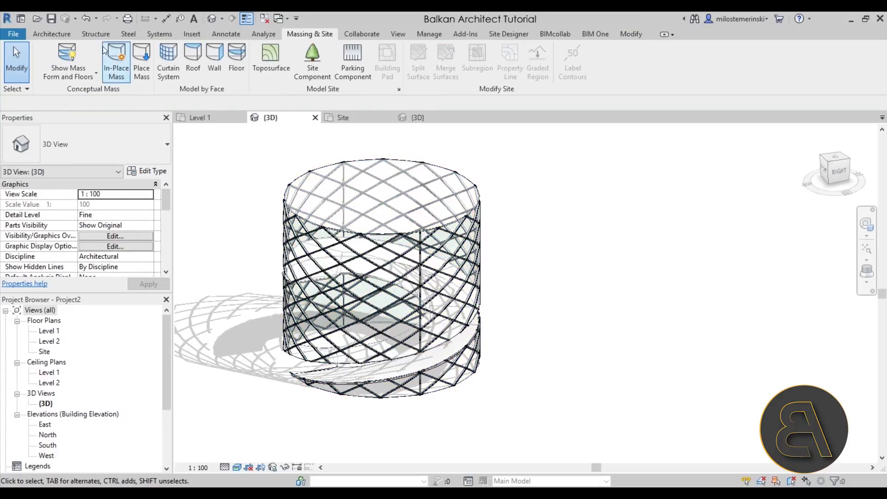
{"action": "left_click", "coordinate": [67, 58]}
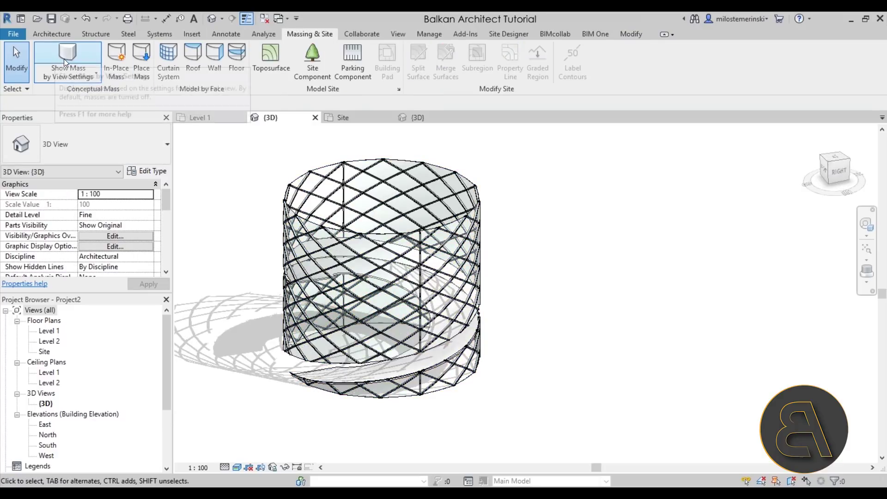
Select the spiral ramp floor and examine it together with the panelled sides from several directions.
{"action": "middle_click_drag", "start_coordinate": [600, 400], "coordinate": [557, 314], "text": "shift"}
{"action": "scroll", "coordinate": [442, 339], "scroll_direction": "up", "scroll_amount": 3}
{"action": "scroll", "coordinate": [442, 339], "scroll_direction": "up", "scroll_amount": 6}
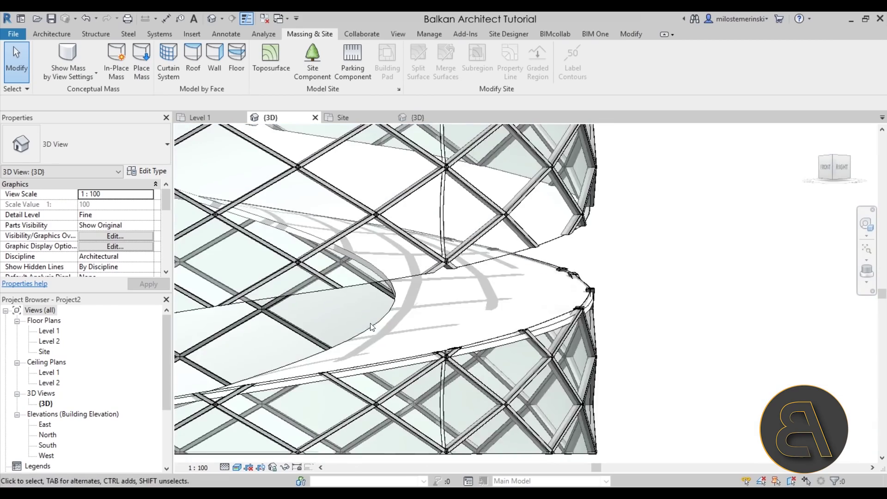
{"action": "left_click", "coordinate": [370, 326]}
{"action": "scroll", "coordinate": [662, 307], "scroll_direction": "down", "scroll_amount": 3}
{"action": "middle_click_drag", "start_coordinate": [662, 307], "coordinate": [840, 365], "text": "shift"}
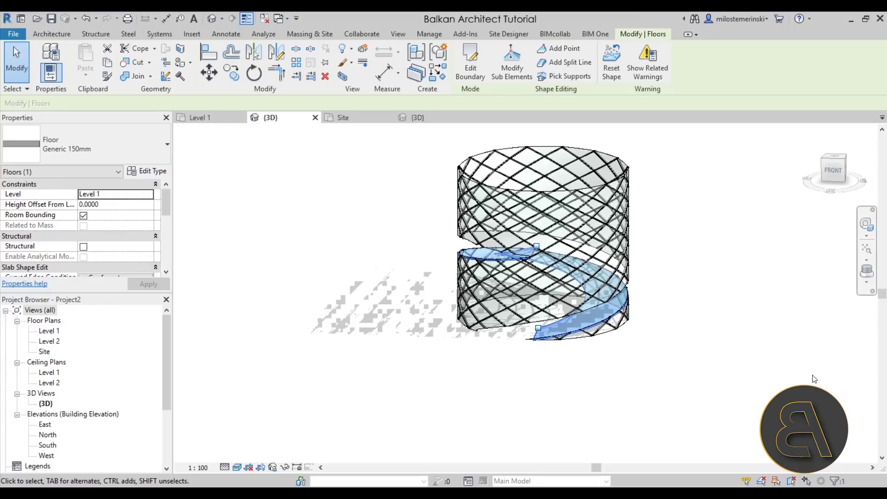
{"action": "middle_click_drag", "start_coordinate": [690, 386], "coordinate": [632, 381], "text": "shift"}
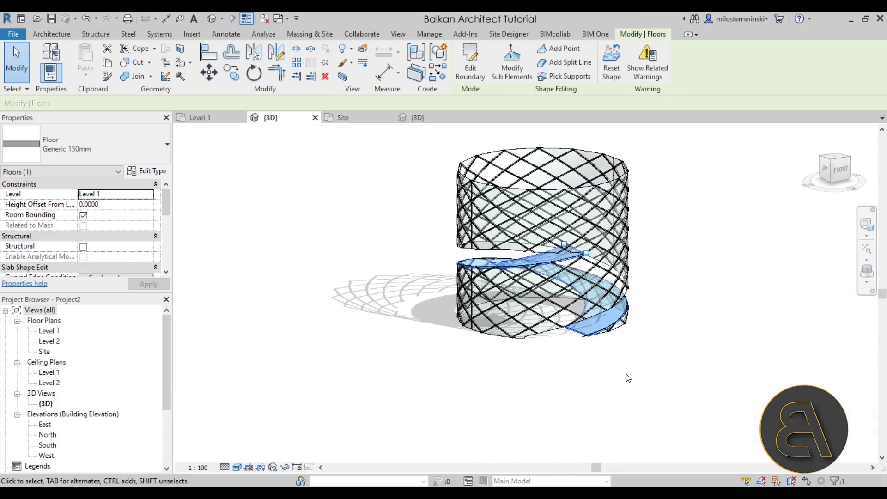